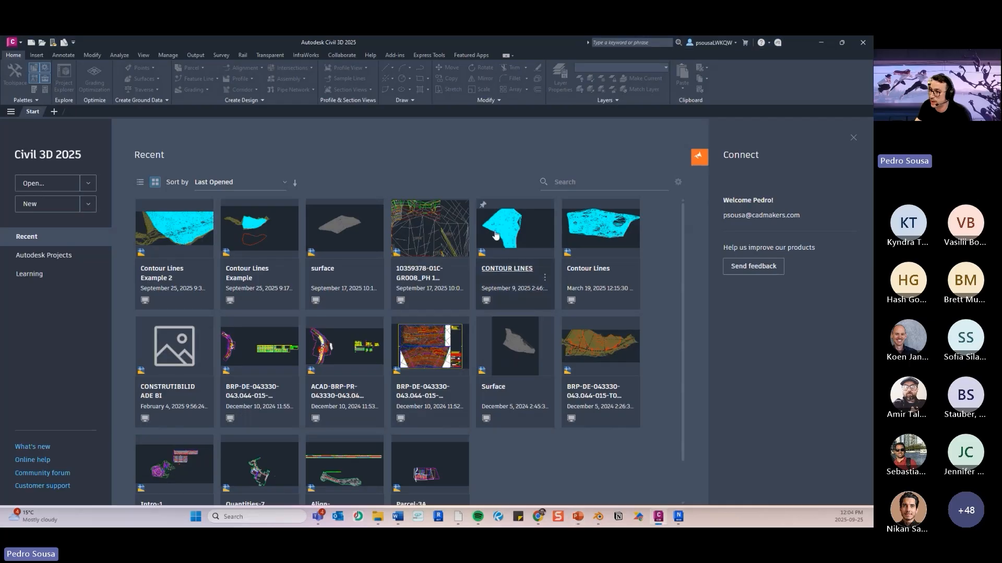
- Open the drawing Contour Lines Example - Start.dwg from the project folder in Civil 3D
mouse_move(379, 517)
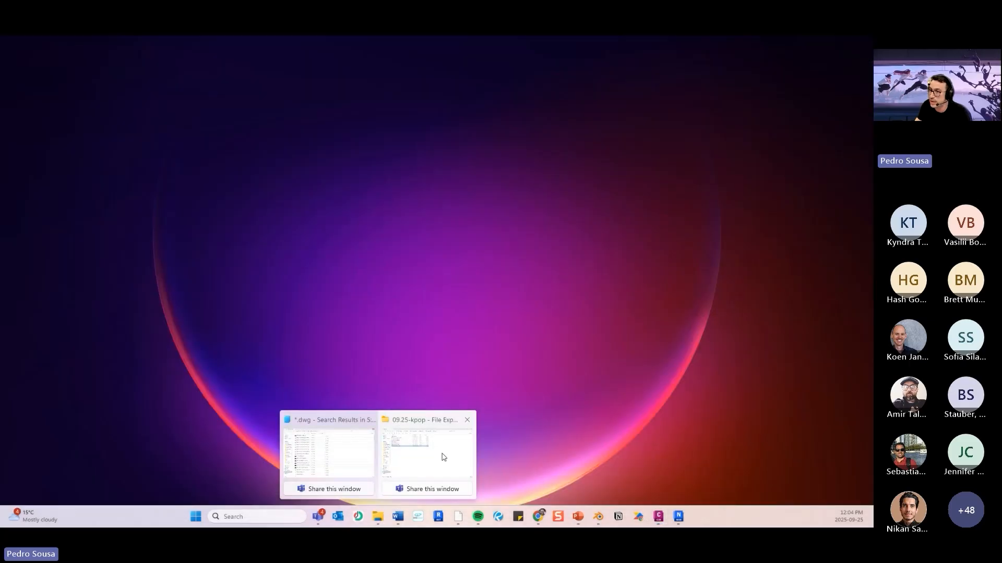
left_click(443, 459)
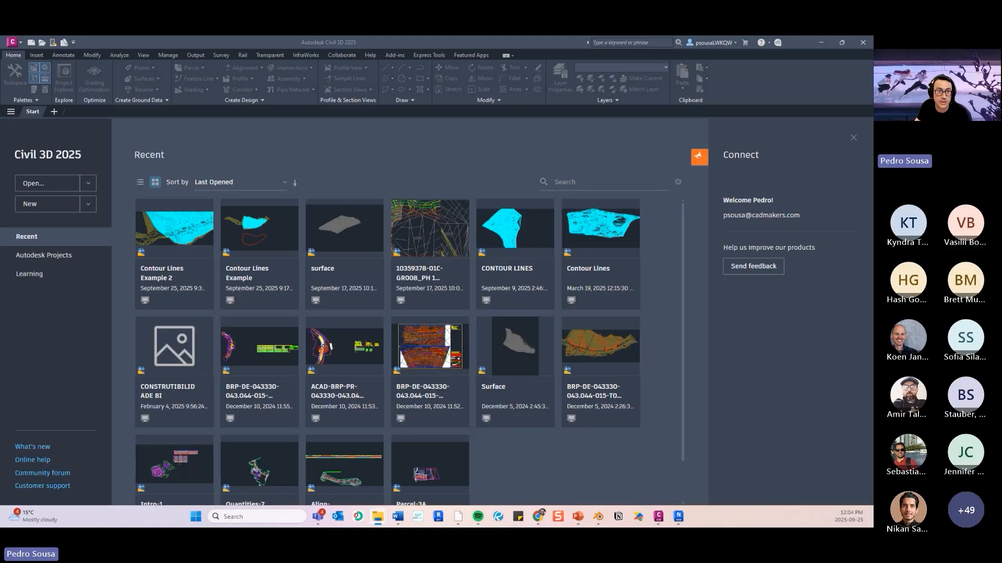
left_click_drag(1, 210, 312, 211)
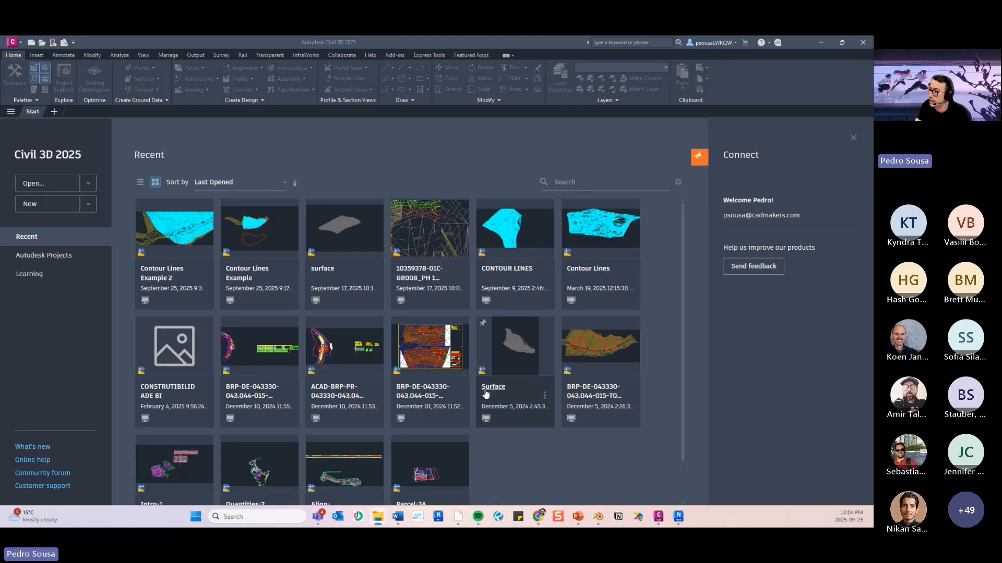
mouse_move(538, 516)
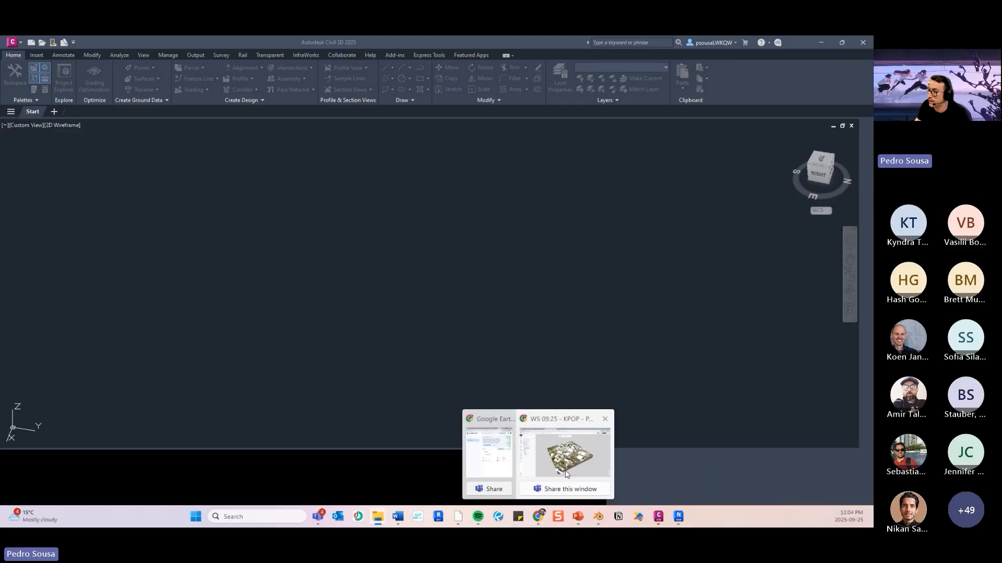
left_click(524, 470)
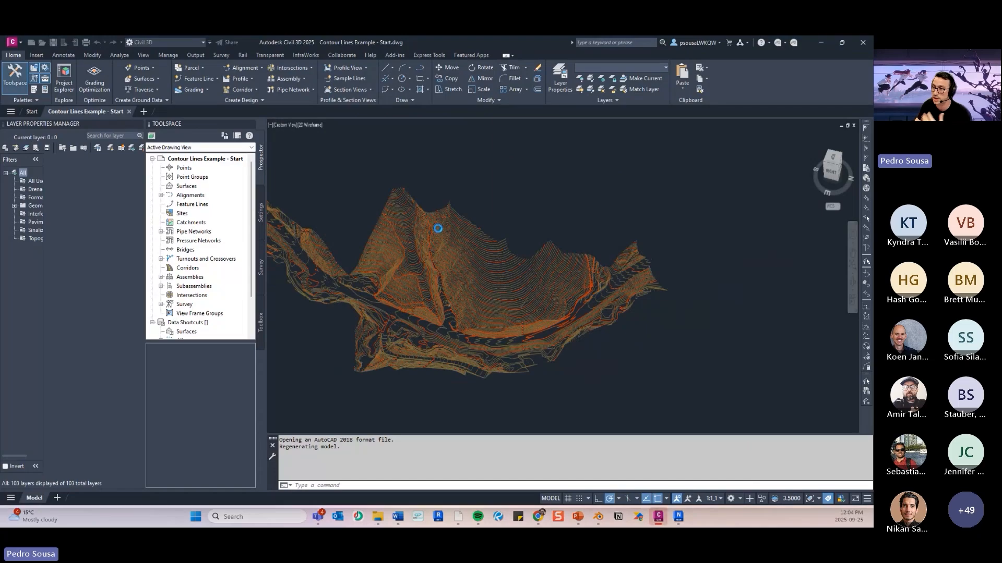
- Examine the extent and shape of the terrain contour lines in the 3D view
middle_click_drag(409, 226, 492, 208)
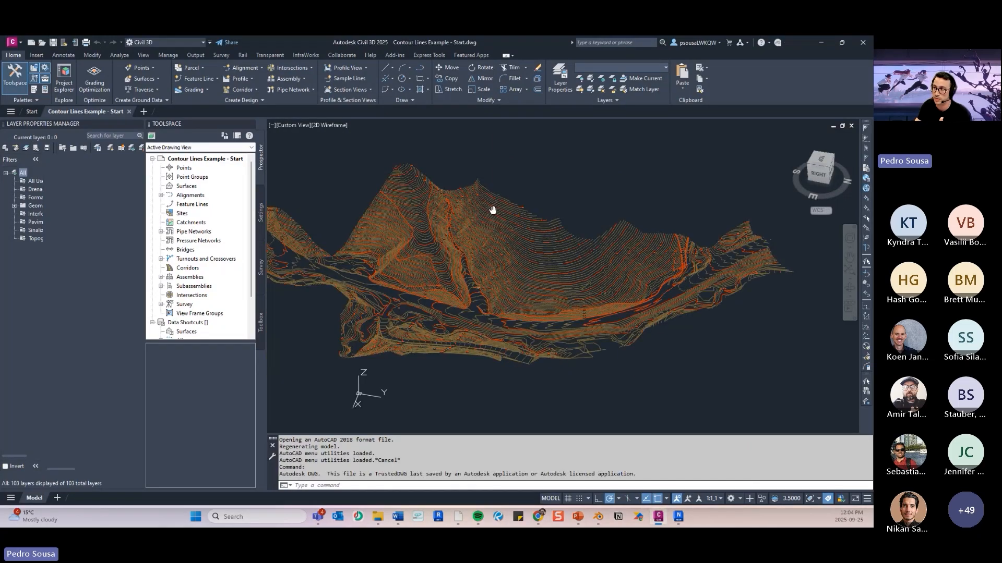
middle_click_drag(451, 182, 505, 197)
scroll(506, 195, "down", 3)
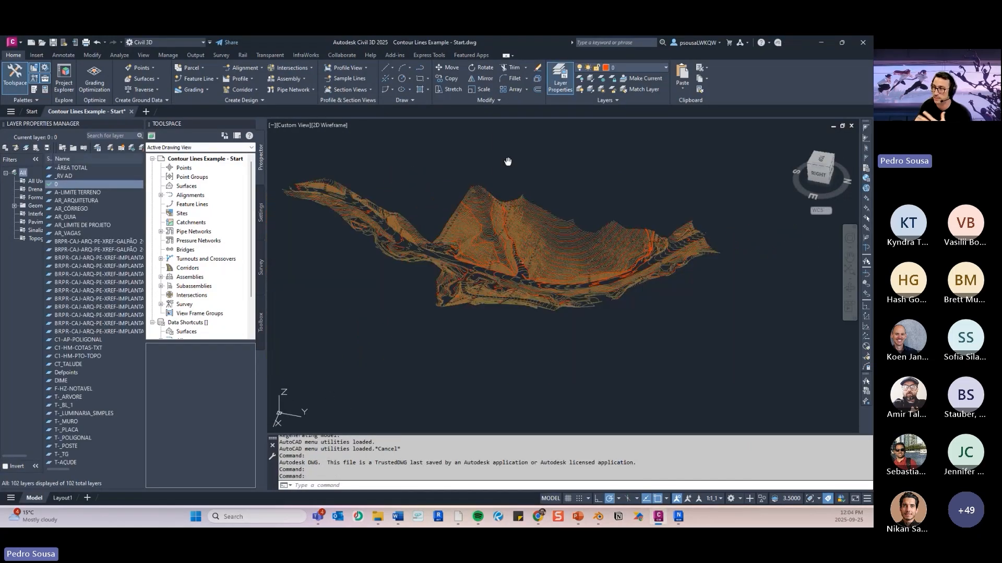
middle_click_drag(506, 162, 515, 183)
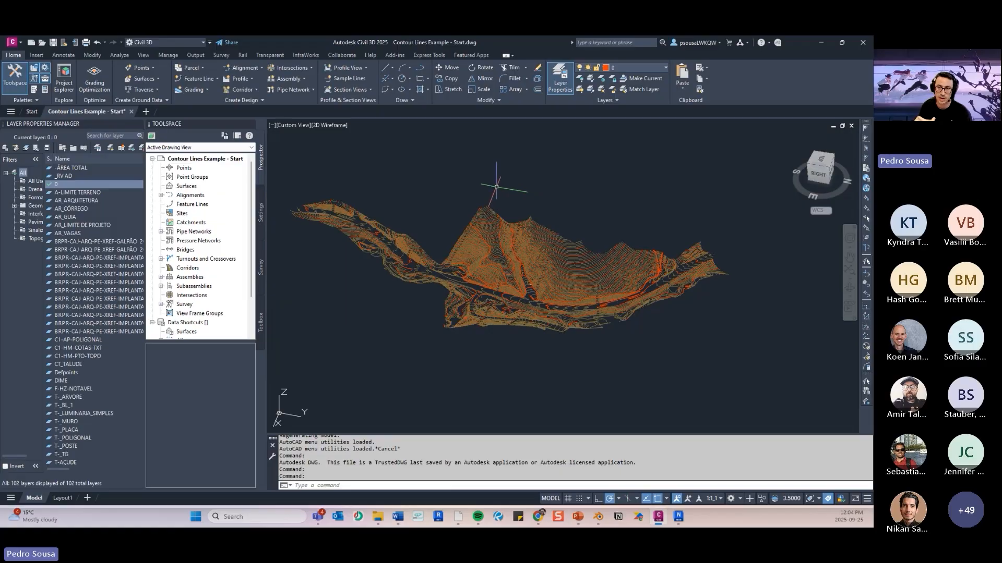
middle_click_drag(474, 186, 467, 186)
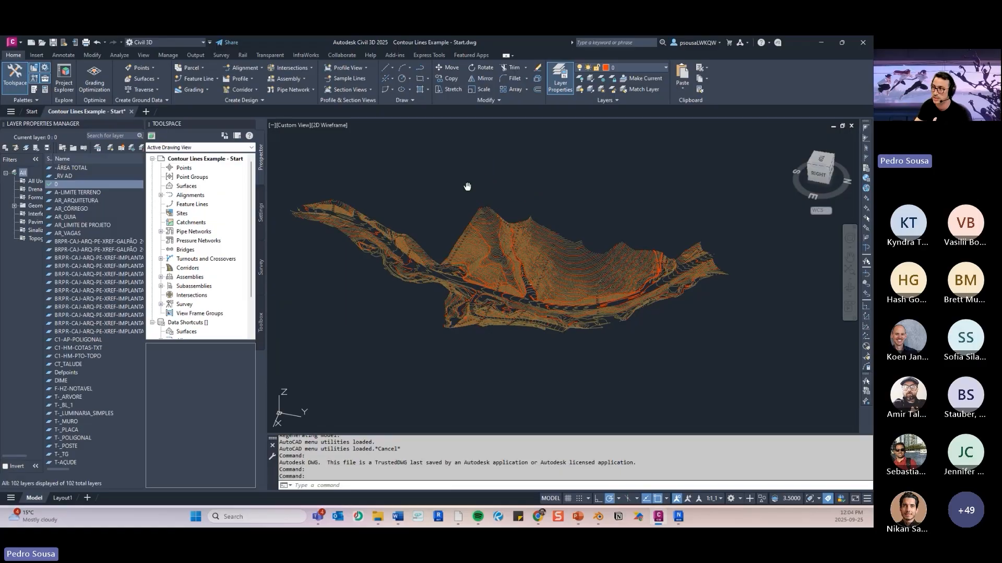
scroll(473, 204, "up", 2)
scroll(534, 292, "down", 2)
middle_click_drag(540, 296, 567, 259)
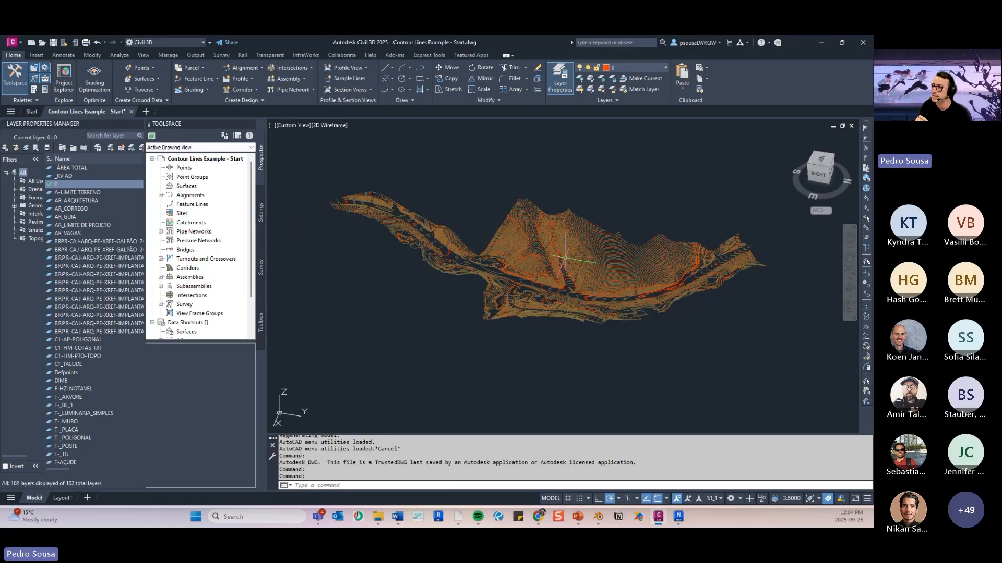
scroll(568, 260, "up", 3)
scroll(569, 261, "down", 3)
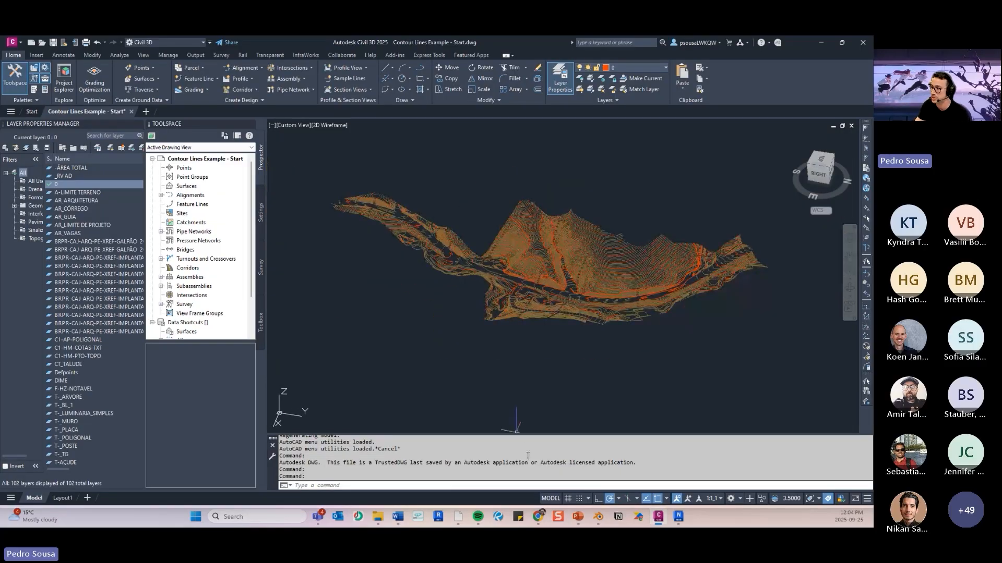
- Consult the terrain import slide in PowerPoint, and inspect the contours in Civil 3D from the top, right and southeast isometric views
left_click(576, 517)
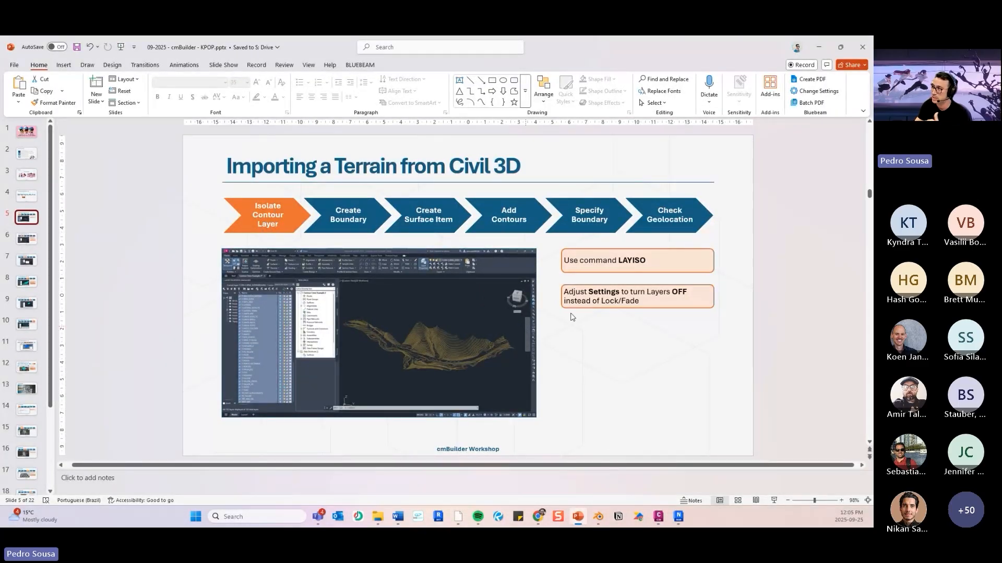
left_click(812, 53)
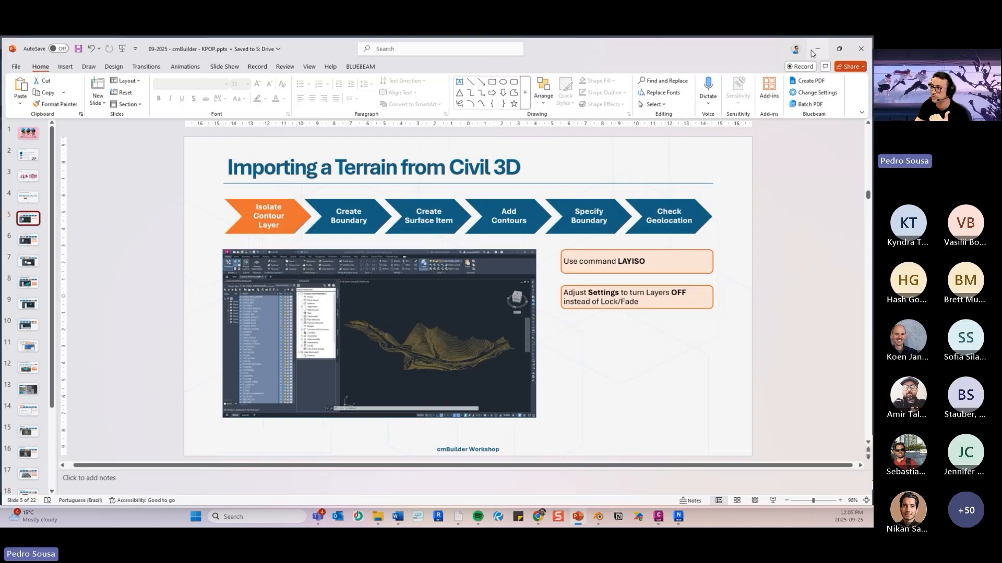
scroll(585, 251, "up", 4)
scroll(590, 250, "down", 4)
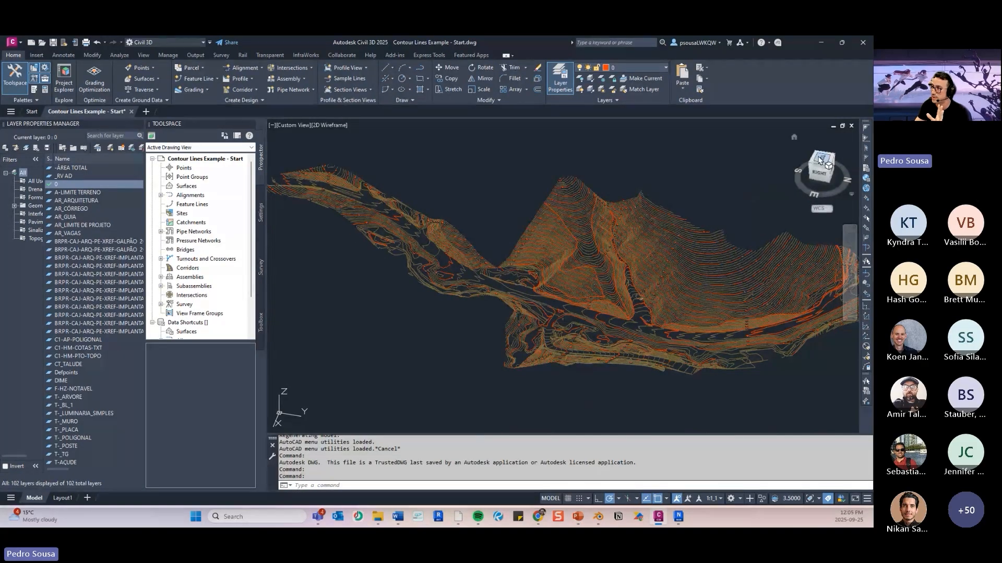
left_click_drag(507, 290, 625, 250)
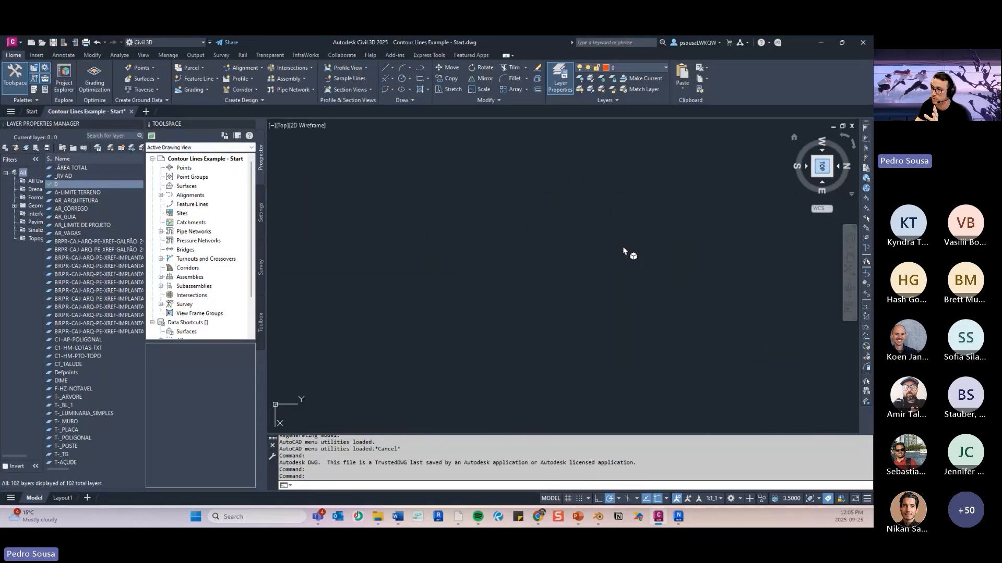
left_click(822, 182)
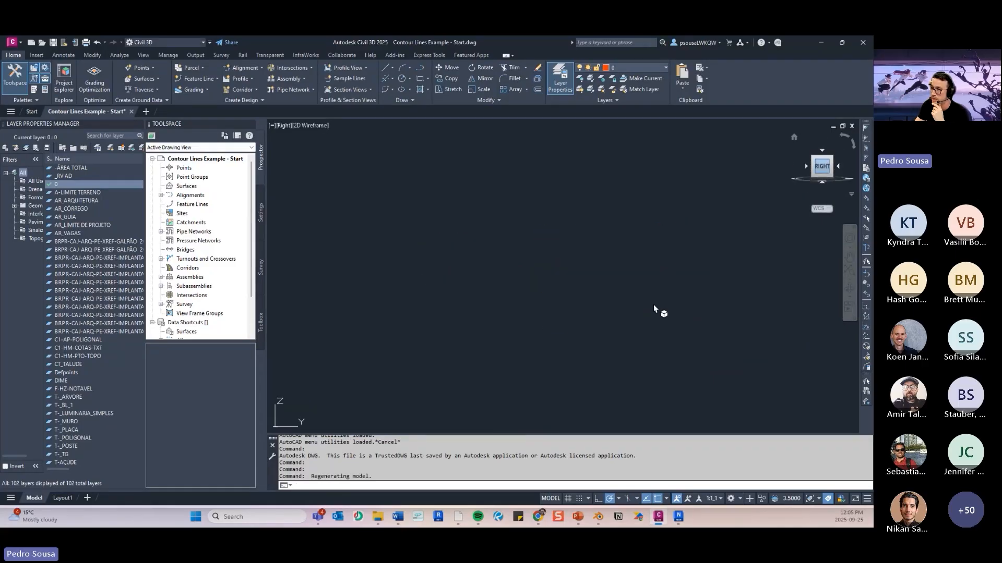
scroll(566, 292, "up", 10)
scroll(569, 271, "down", 8)
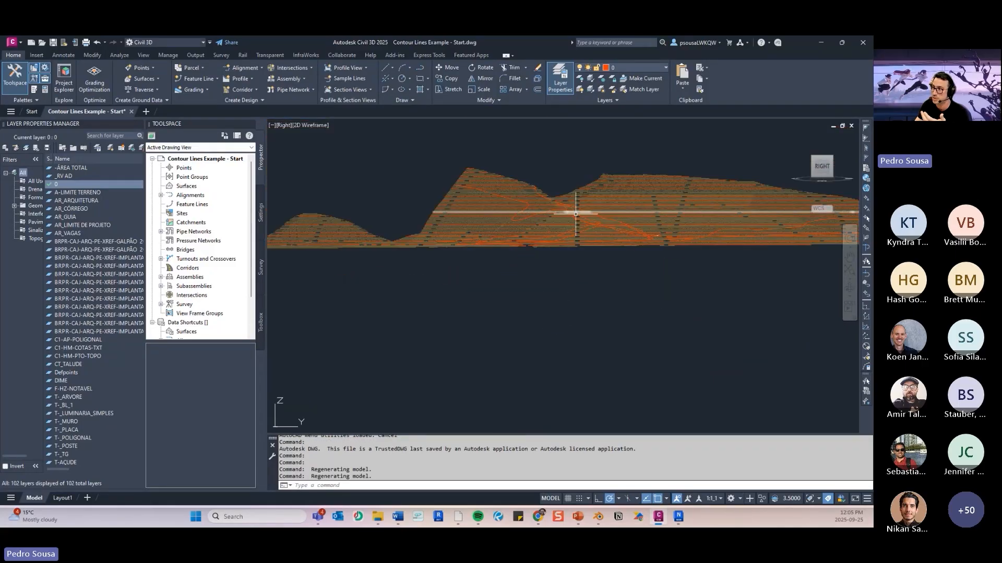
scroll(696, 231, "down", 3)
scroll(684, 237, "up", 3)
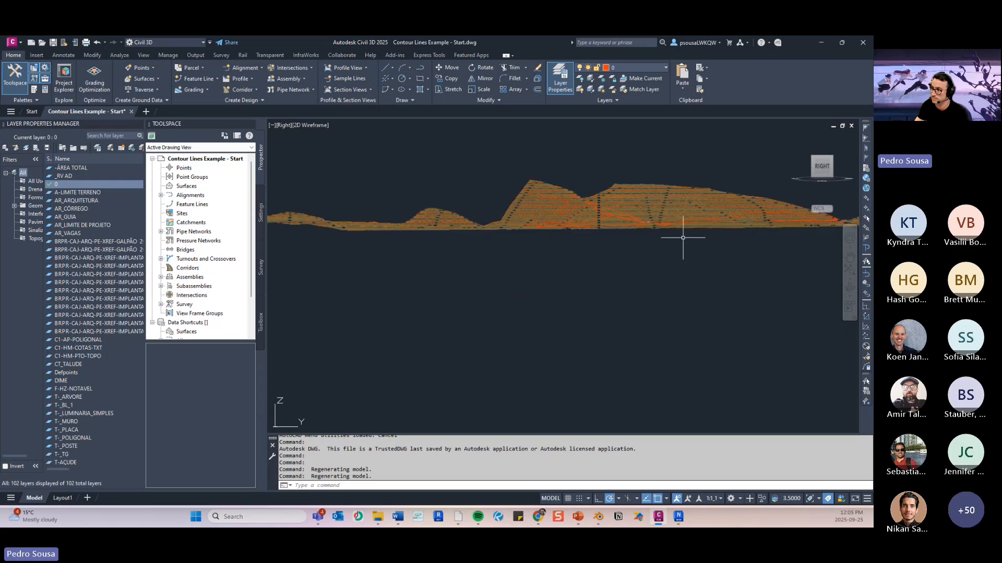
left_click(812, 159)
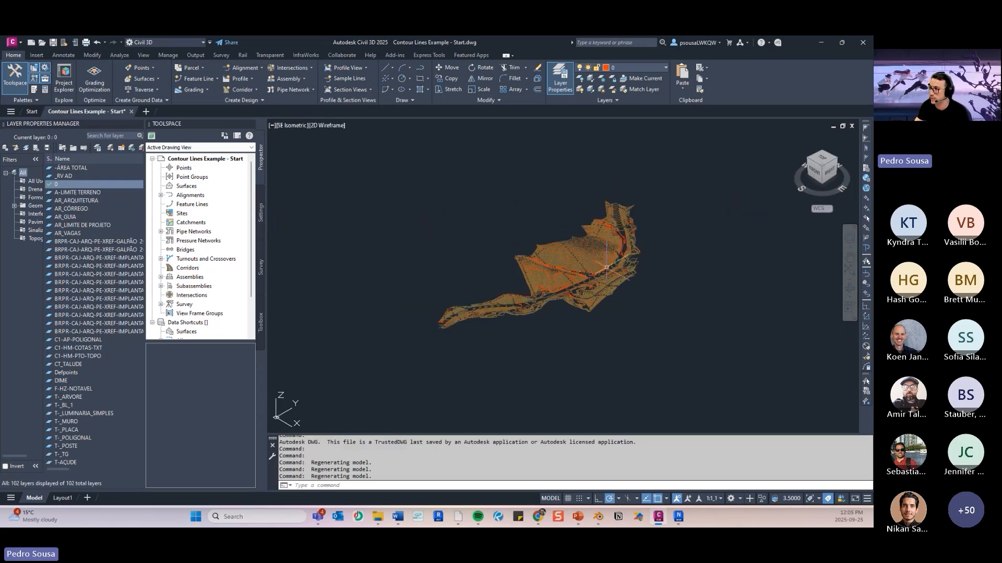
scroll(595, 263, "up", 5)
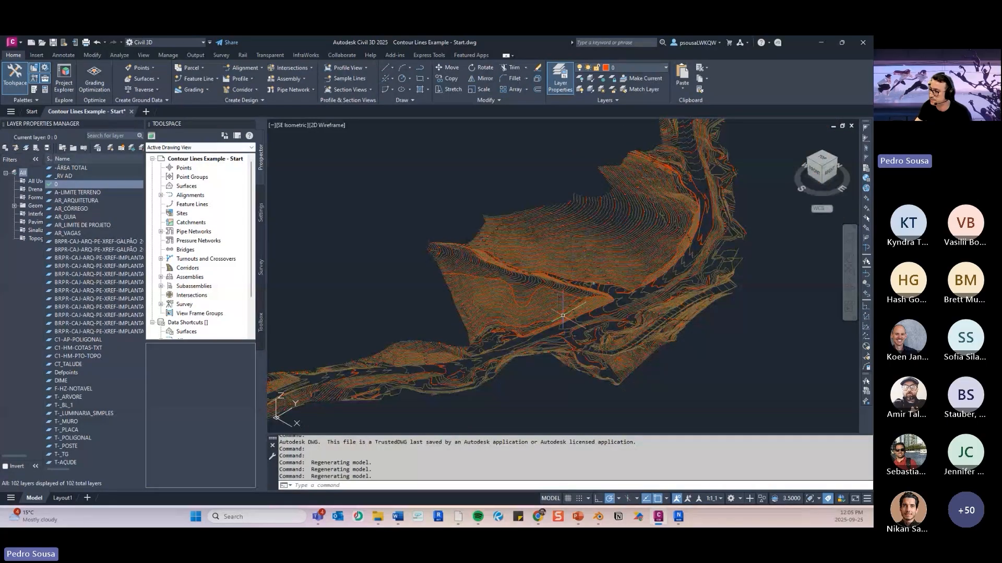
- Switch to PowerPoint and review the slide's LAYISO instruction for isolating the contour layer
left_click(580, 517)
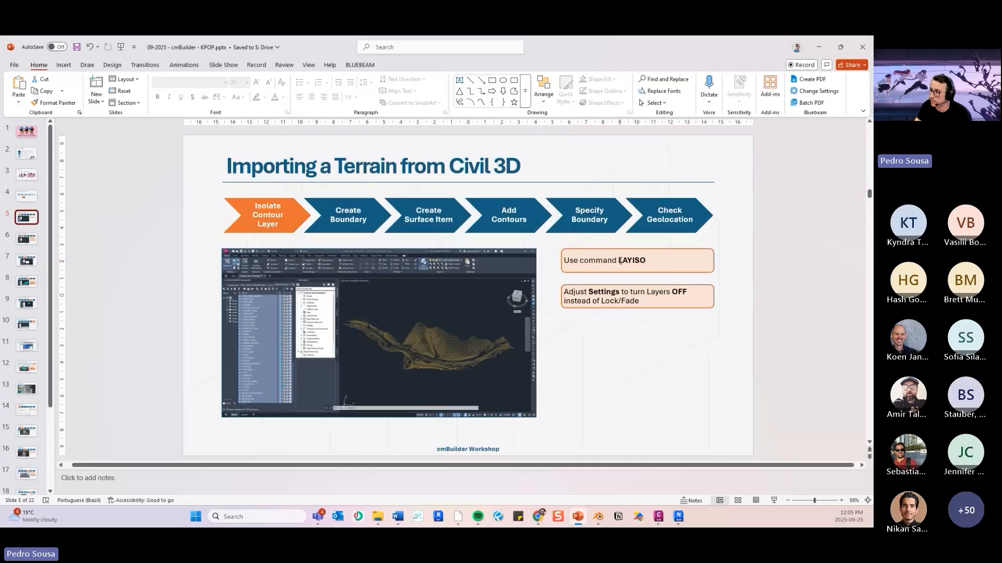
left_click_drag(620, 260, 646, 260)
left_click(637, 320)
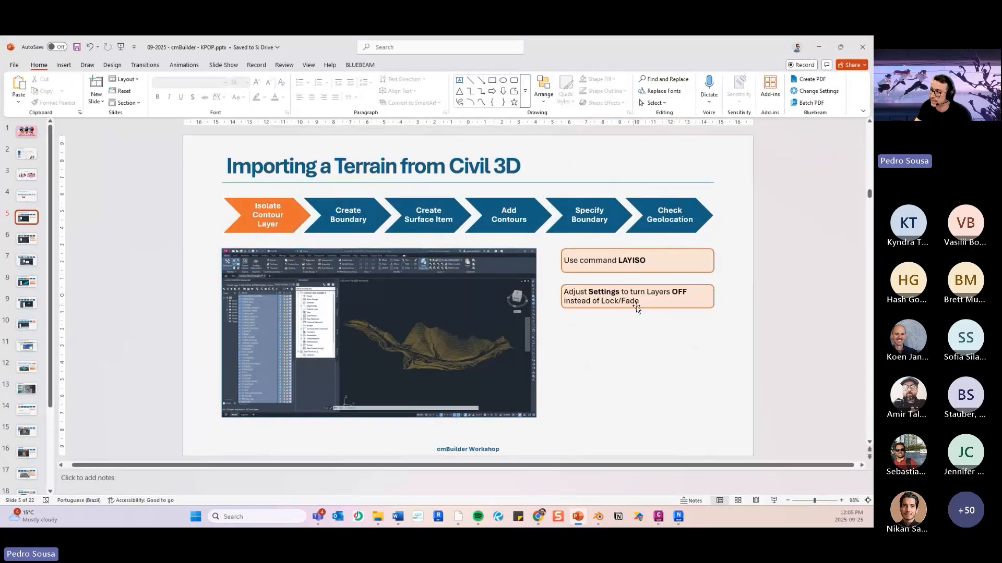
left_click(812, 53)
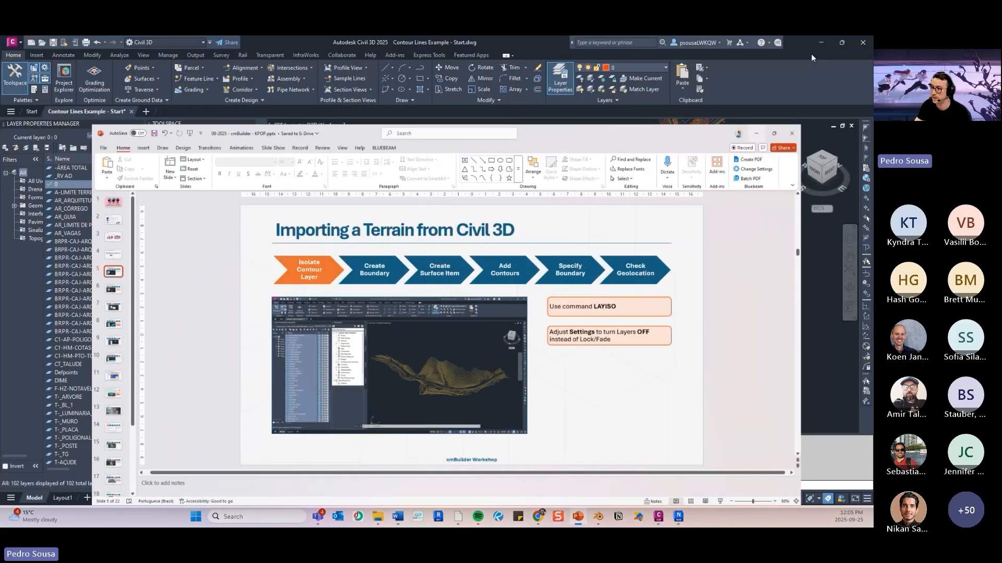
- Run LAYISO in Civil 3D and set non-isolated layers to Off, with Off also for paper space viewports
type("layi")
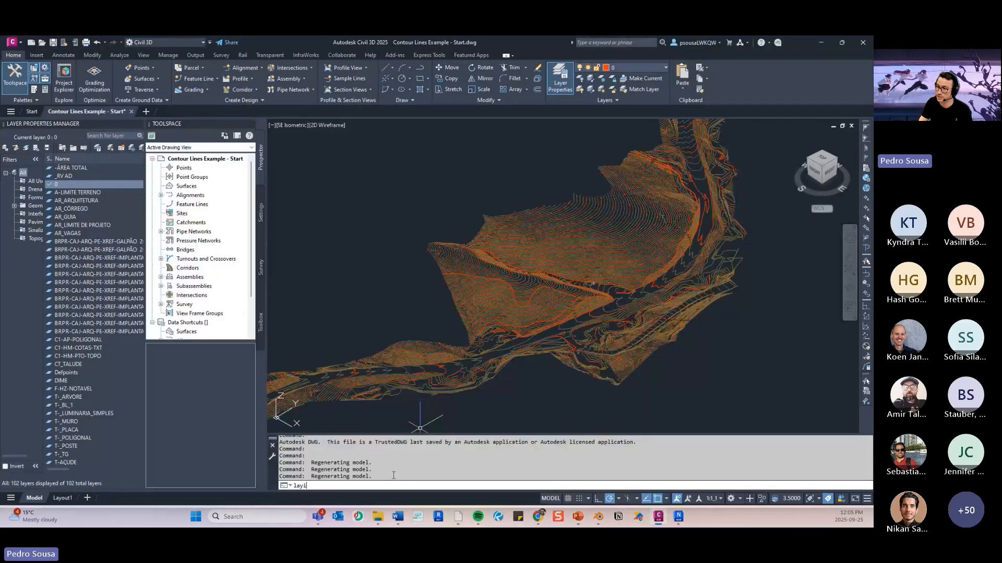
type("so")
key("Return")
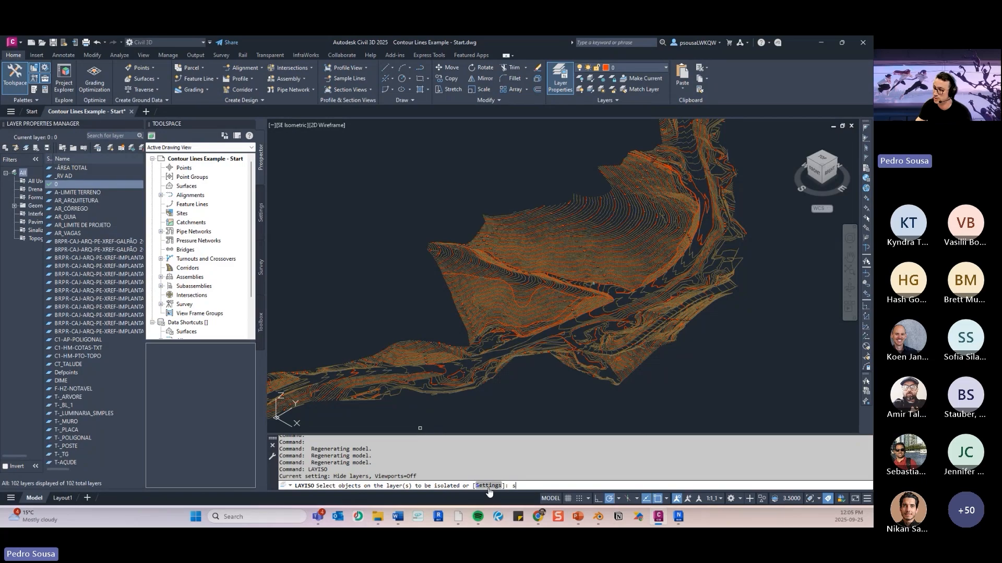
type("s")
key("Return")
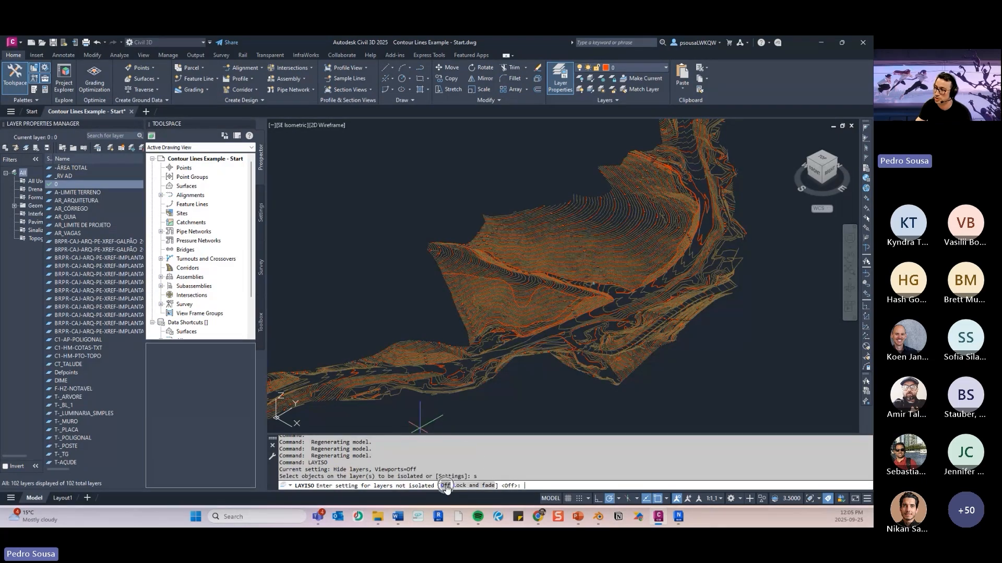
left_click(445, 487)
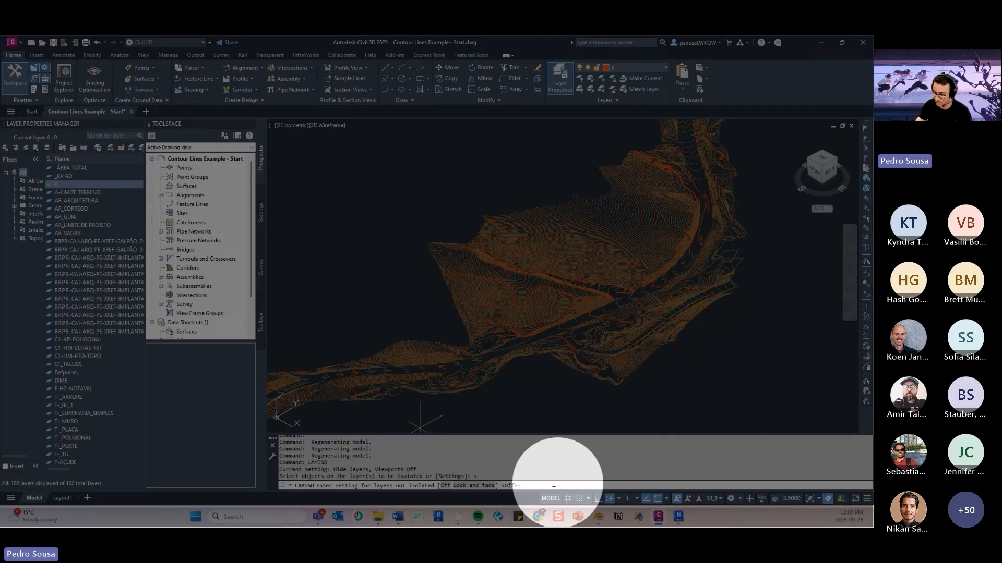
type("o")
key("Return")
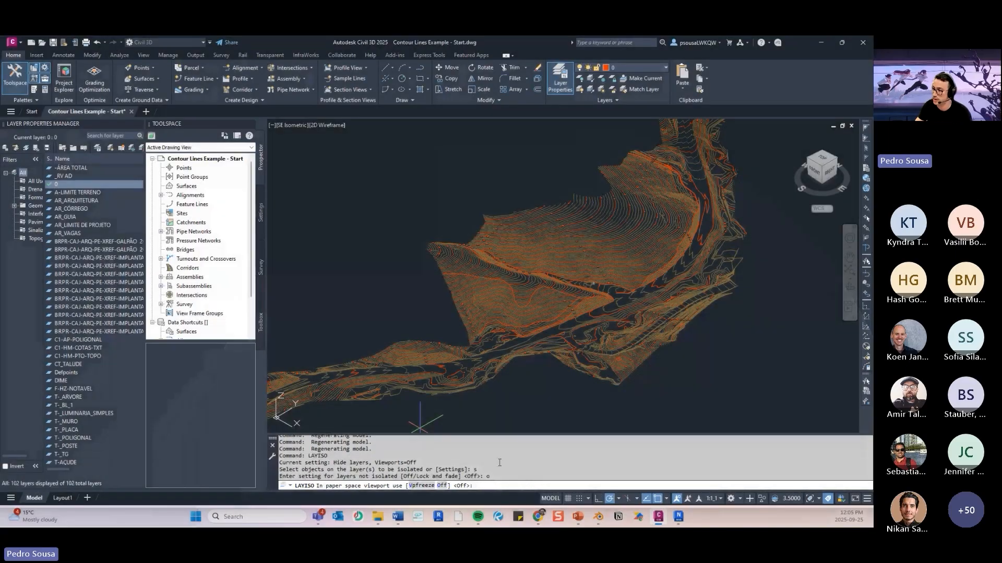
scroll(420, 428, "down", 5)
scroll(452, 407, "up", 5)
middle_click_drag(452, 406, 471, 381)
scroll(469, 382, "up", 4)
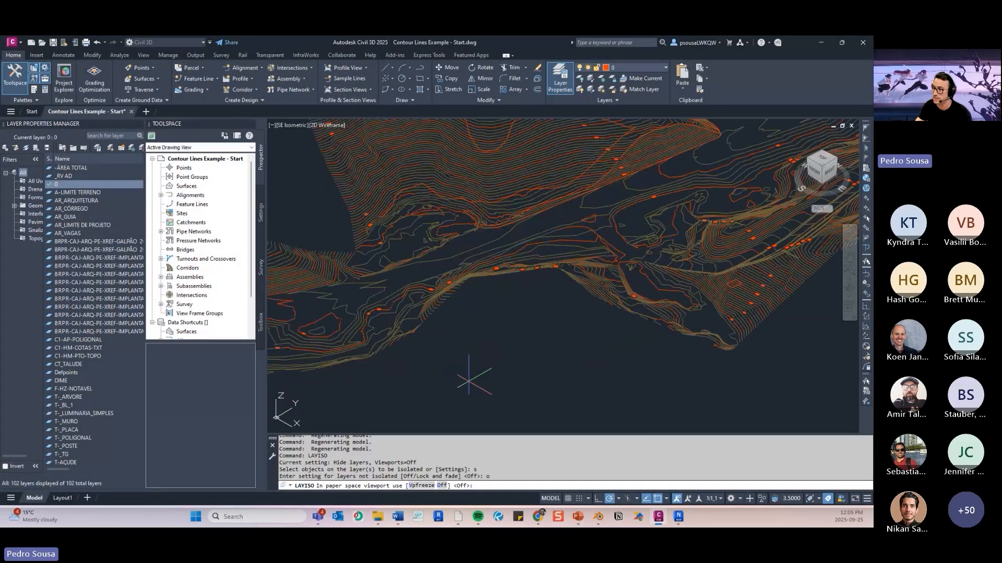
scroll(469, 381, "up", 3)
key("Return")
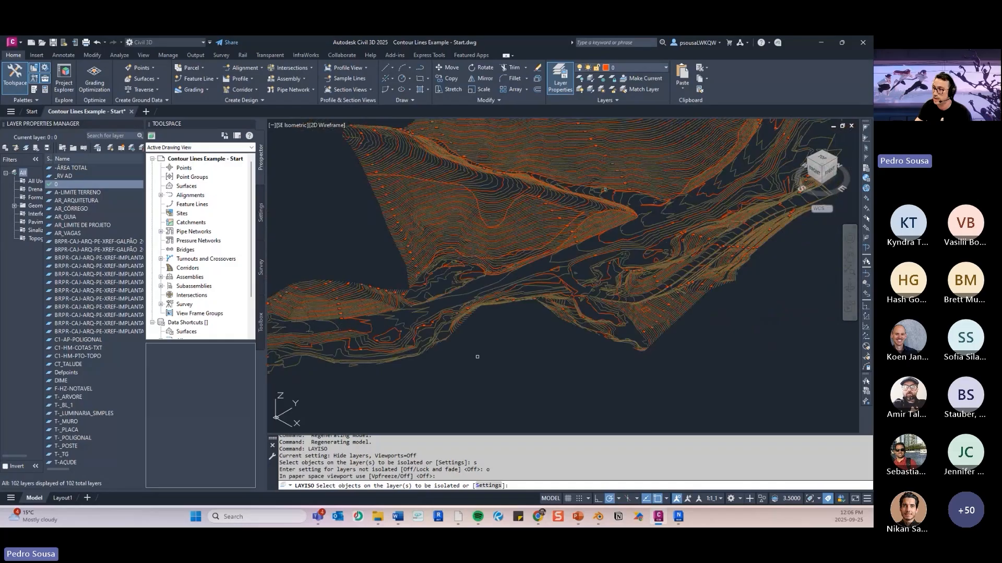
- Isolate the T-HM-CURVA_INTERMEDIARIA layer by selecting one of its contour lines, and inspect the remaining contours
scroll(477, 357, "up", 3)
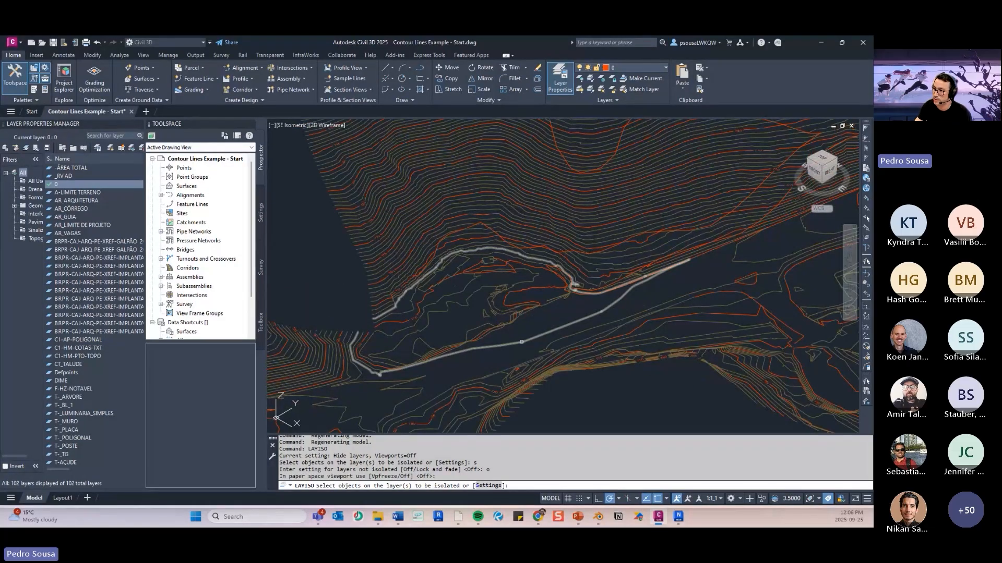
left_click(521, 342)
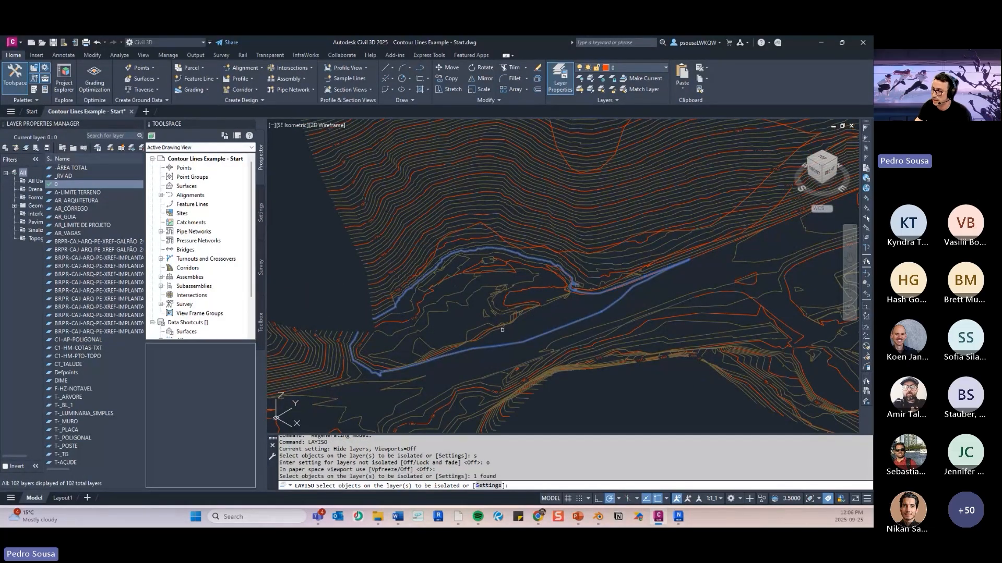
scroll(502, 330, "down", 4)
key("Return")
scroll(462, 264, "down", 3)
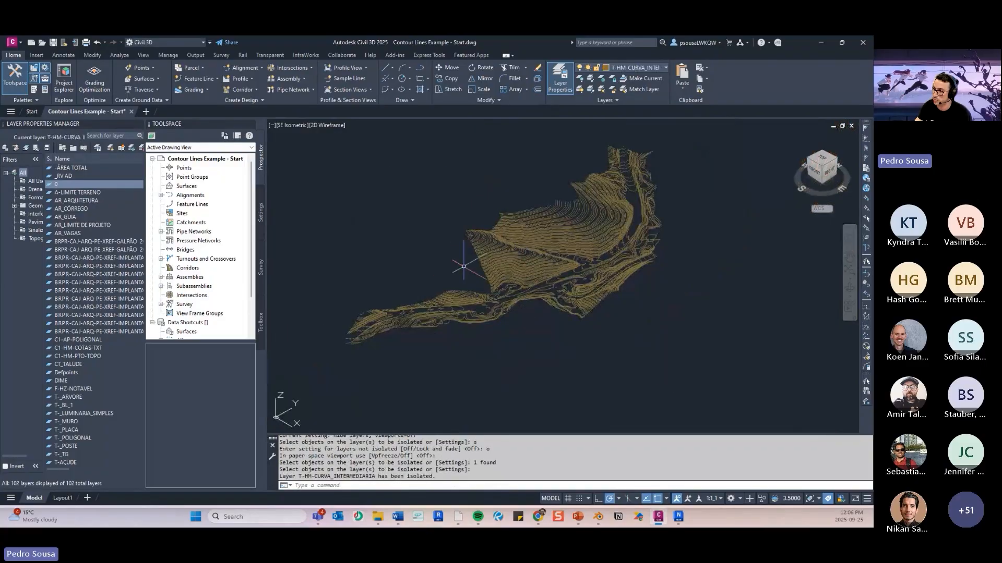
middle_click_drag(681, 275, 567, 238)
scroll(652, 278, "up", 4)
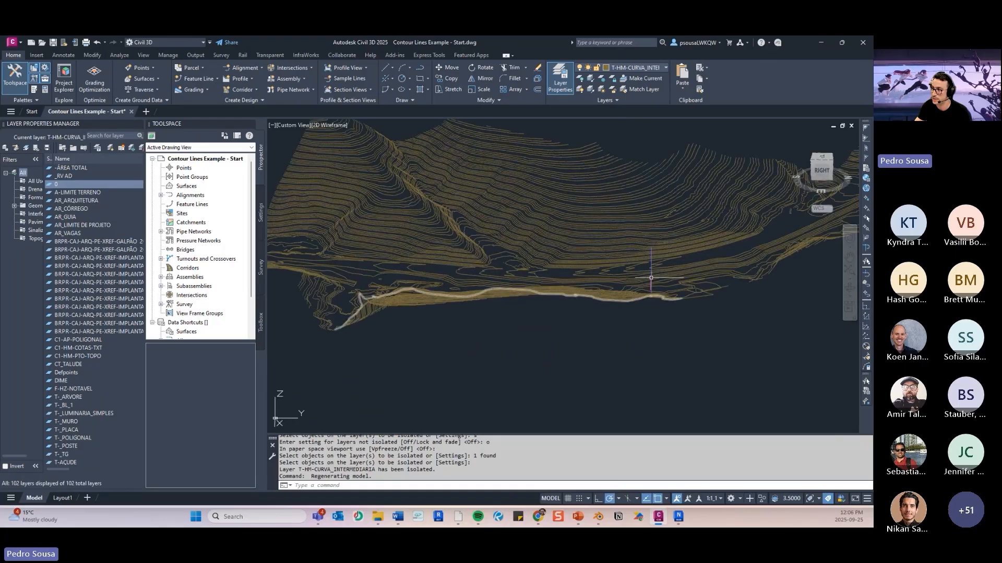
scroll(652, 277, "down", 4)
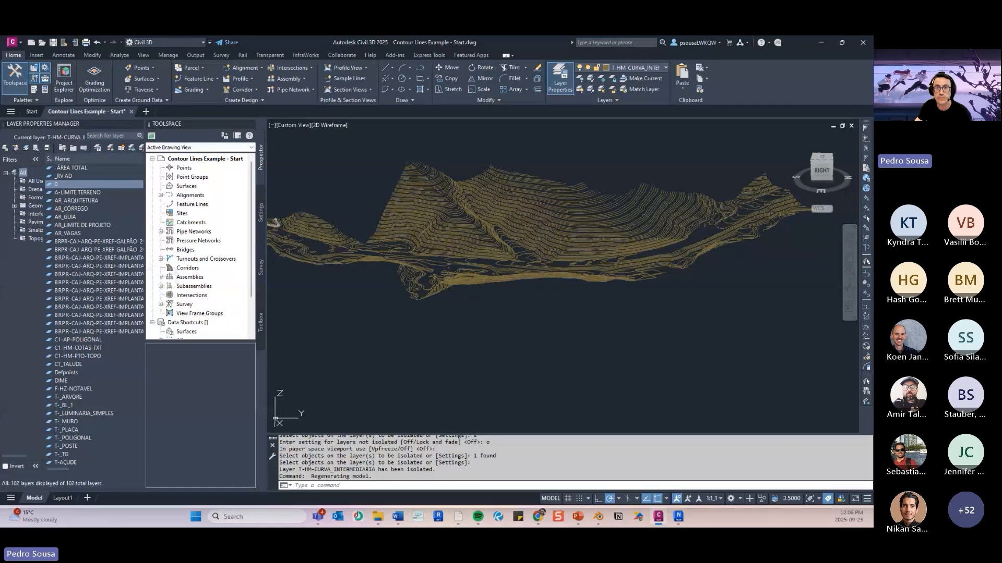
- Inspect the isolated contours, and review the PowerPoint slide about creating a boundary with PL and snap off before returning to Civil 3D
middle_click_drag(557, 250, 565, 268)
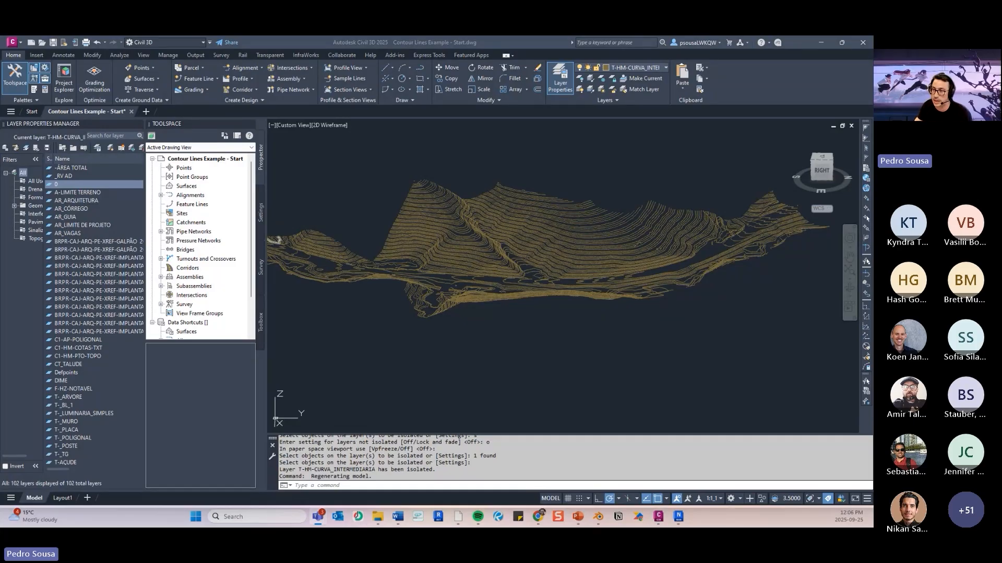
left_click(483, 301)
scroll(493, 289, "down", 3)
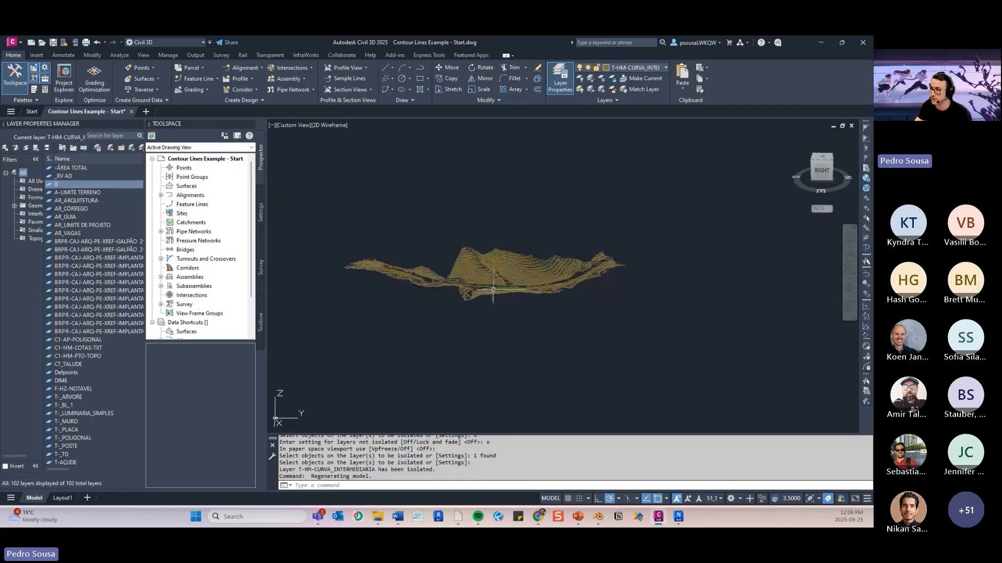
scroll(493, 289, "up", 5)
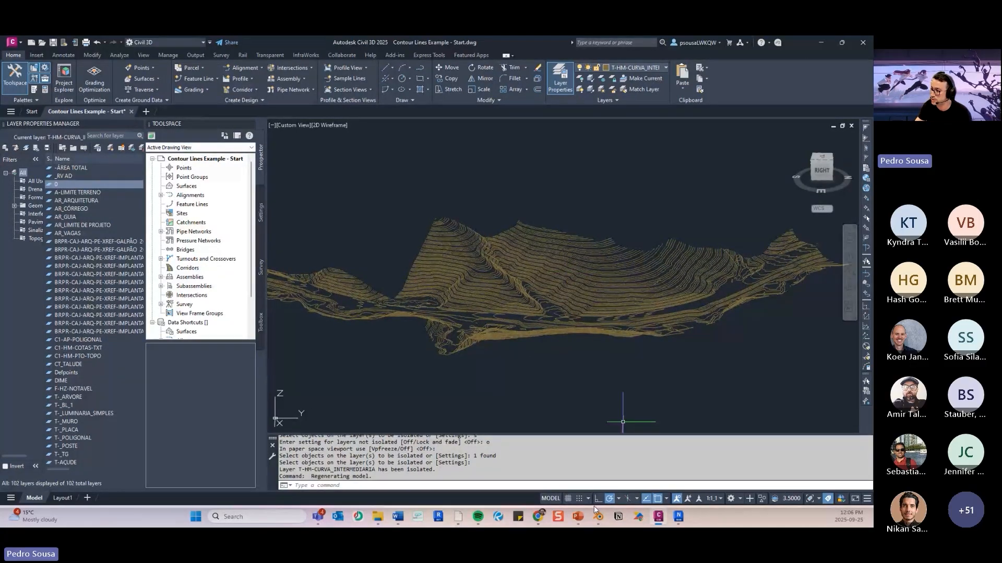
left_click(579, 519)
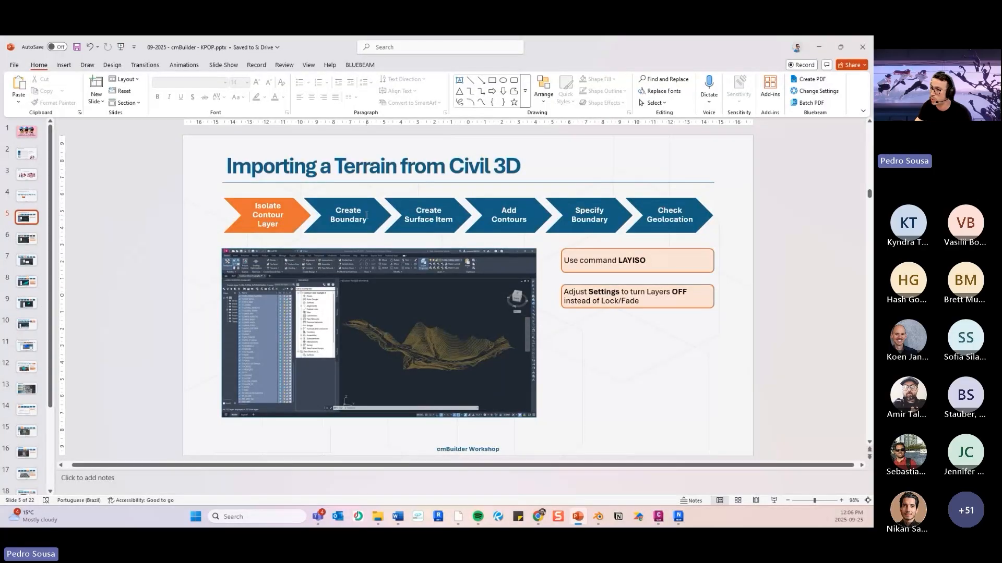
left_click(33, 239)
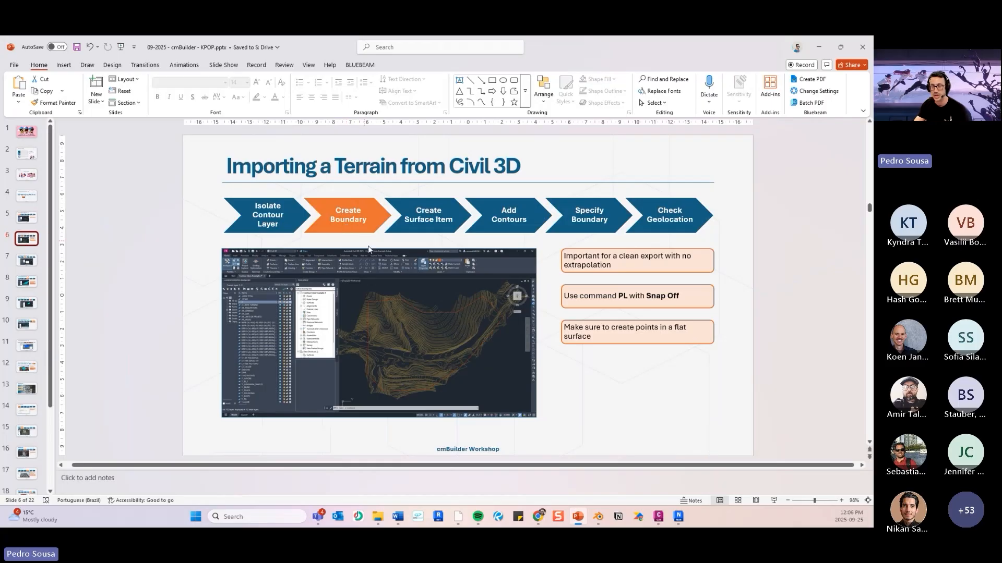
left_click(818, 51)
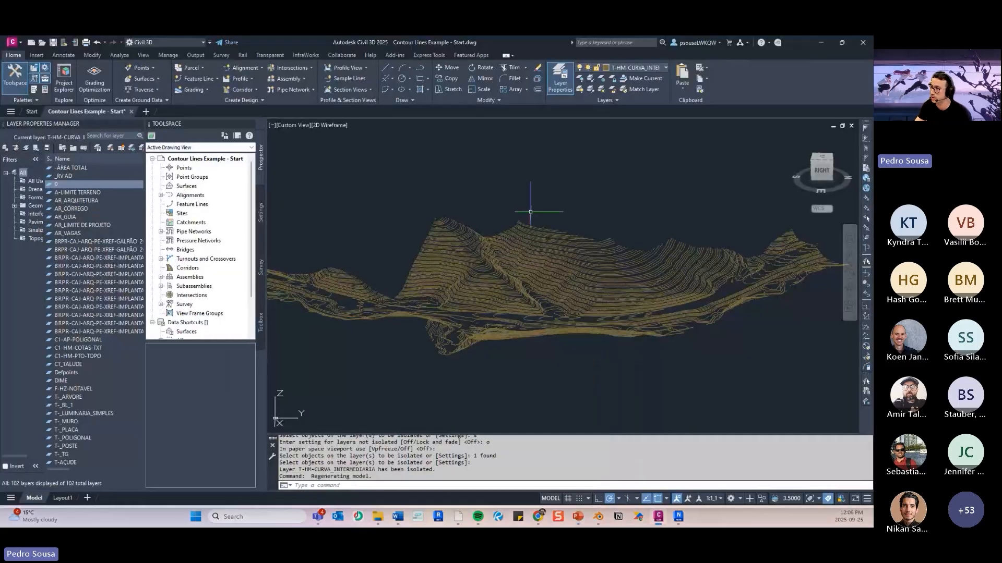
- Switch to the top view and examine the outer edges of the contours where the terrain boundary will run
left_click(825, 162)
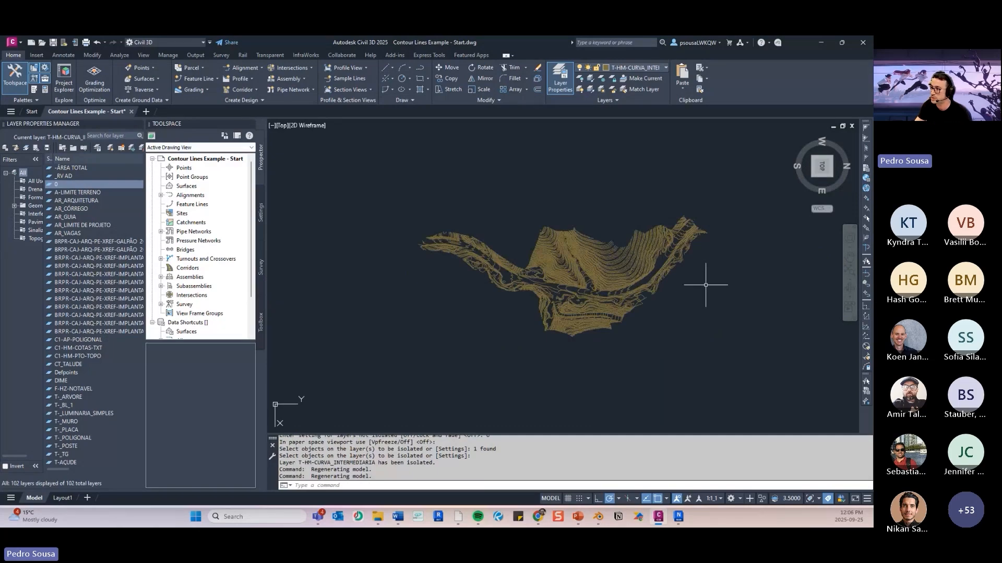
scroll(454, 224, "up", 5)
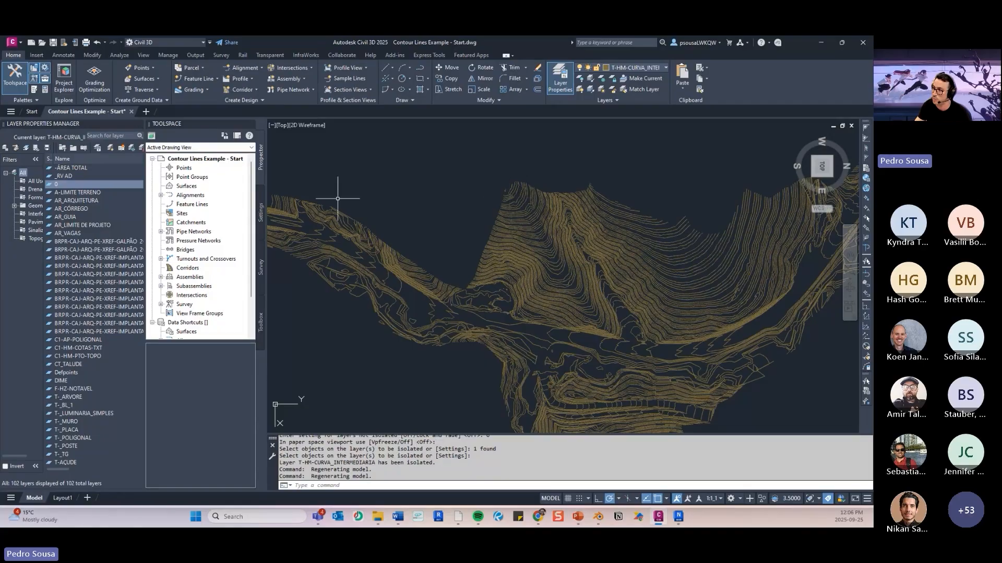
scroll(334, 203, "down", 2)
middle_click_drag(331, 207, 357, 223)
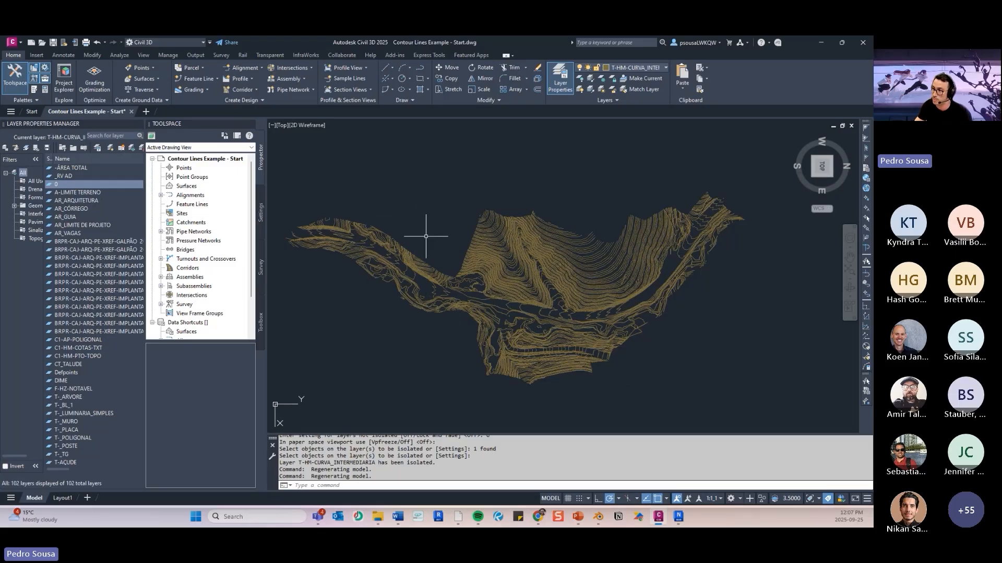
scroll(423, 239, "up", 2)
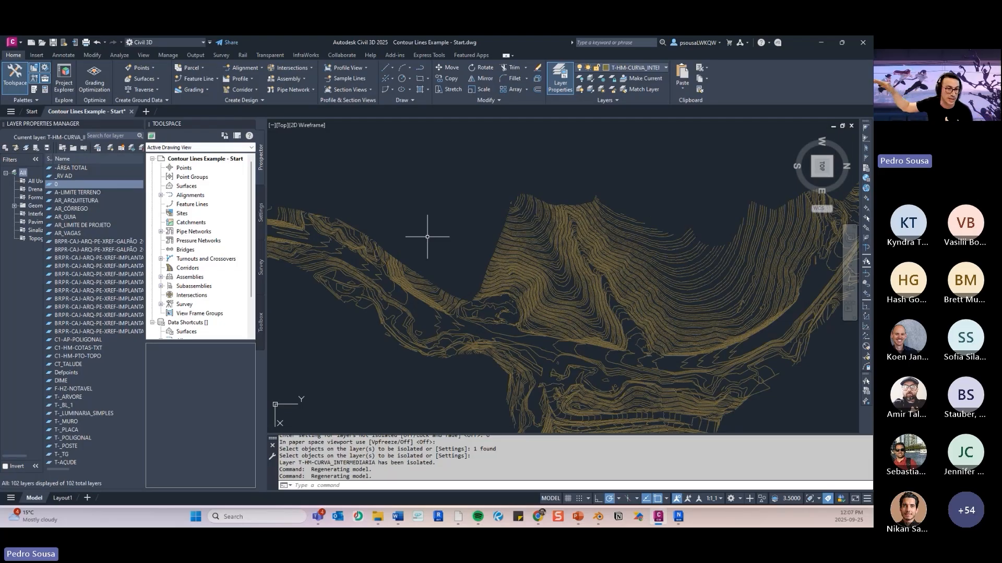
scroll(425, 228, "down", 1)
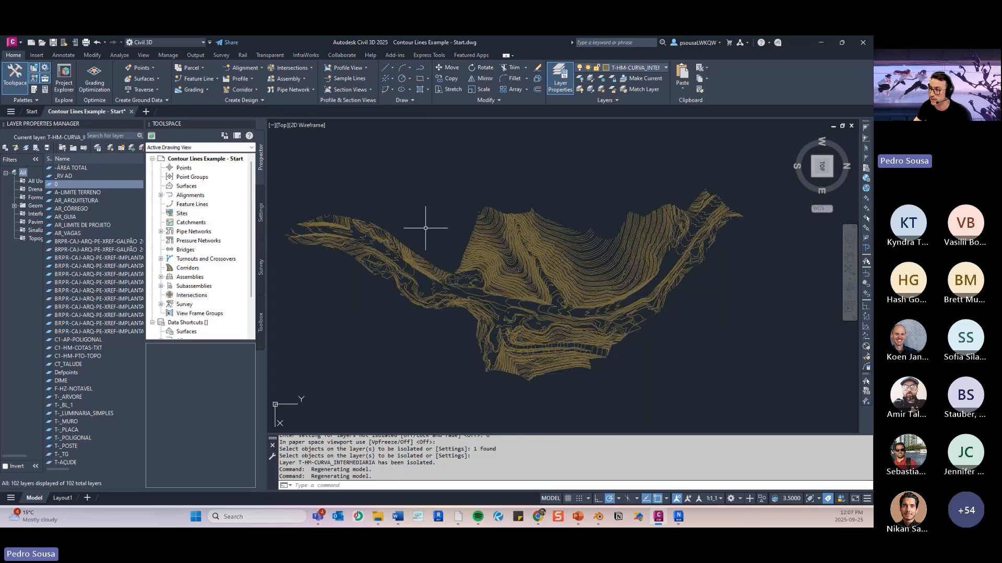
scroll(433, 224, "up", 3)
scroll(470, 234, "down", 5)
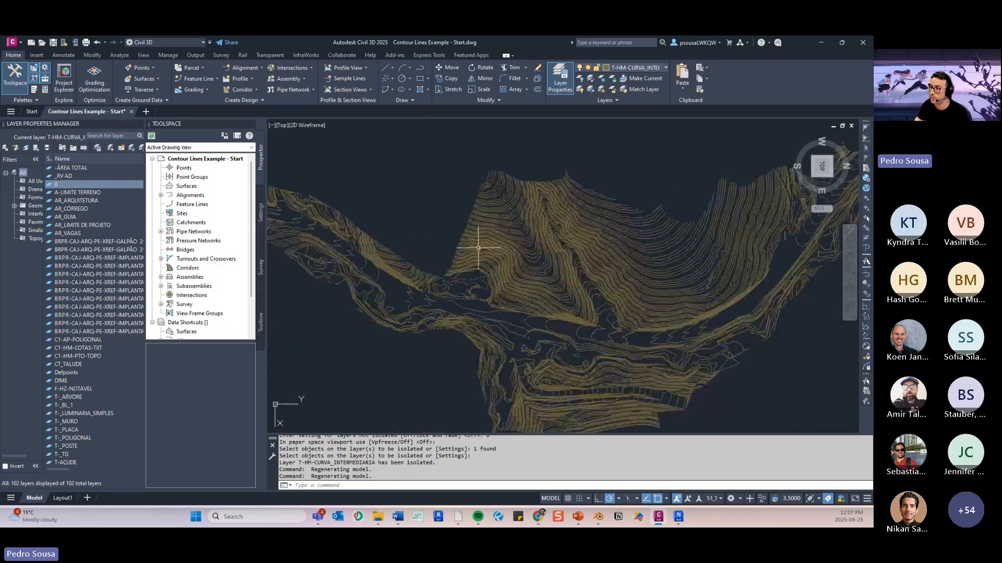
middle_click_drag(523, 277, 518, 272)
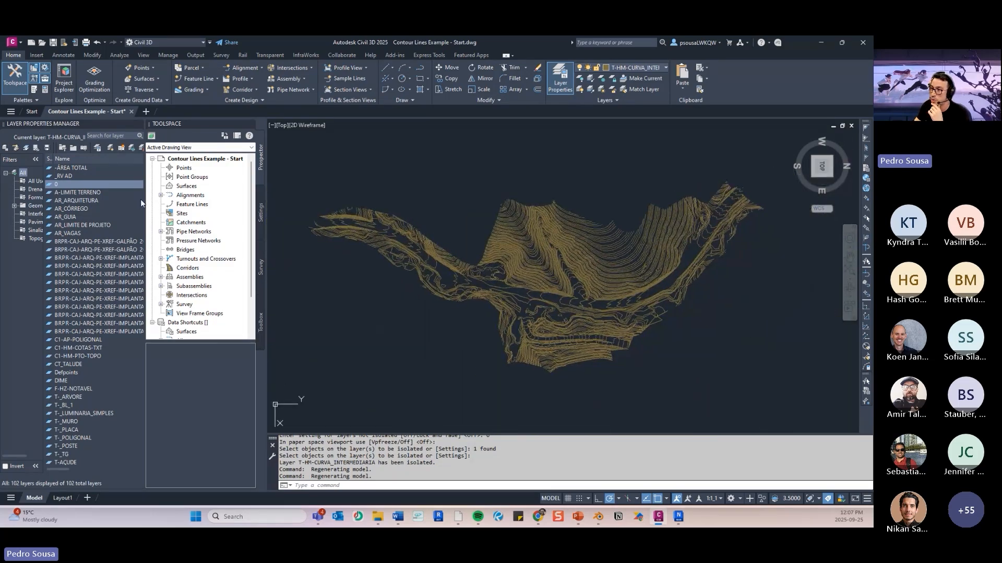
- Widen the Layer Properties Manager until its On, Freeze and Lock columns are shown
left_click_drag(145, 201, 165, 202)
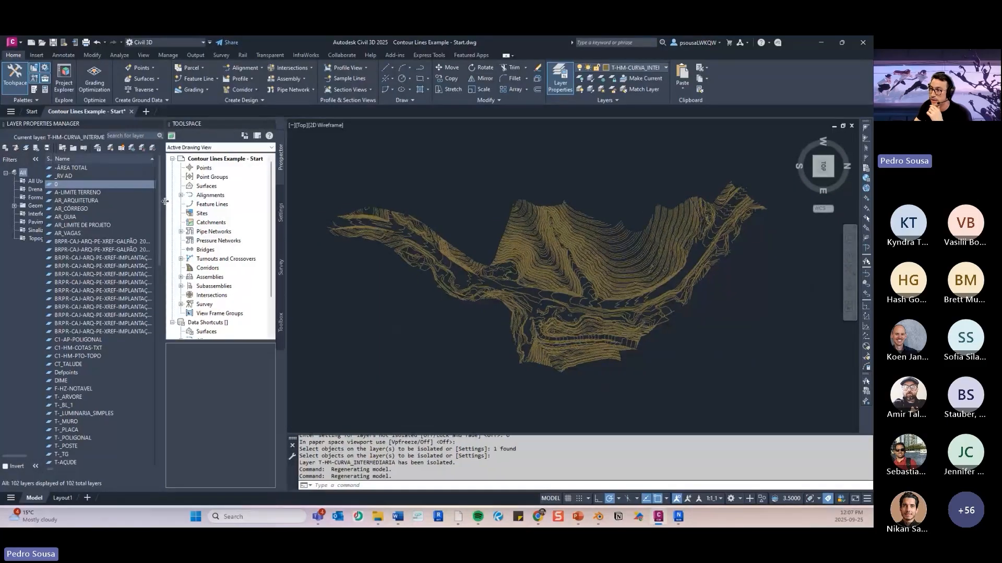
left_click(386, 301)
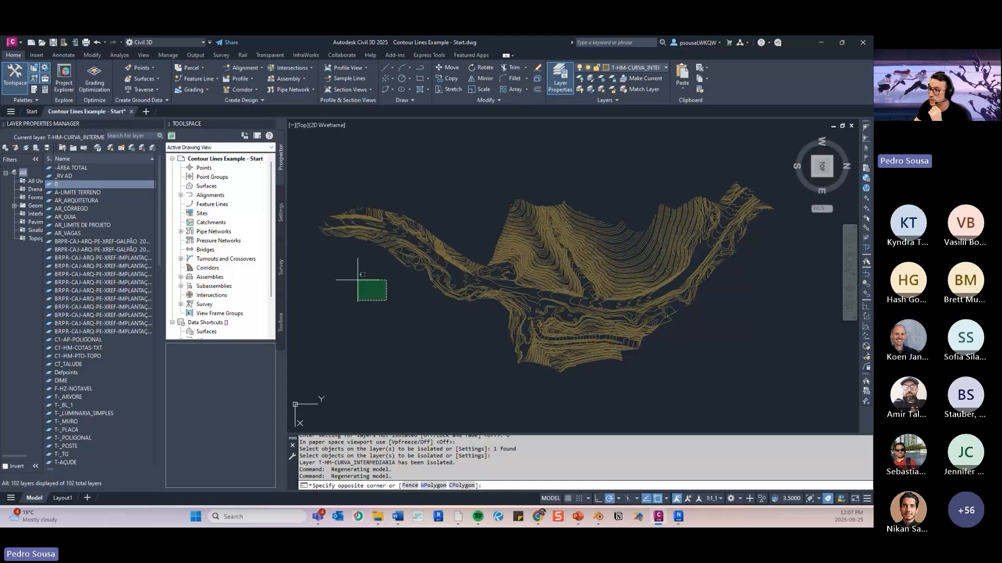
left_click(152, 235)
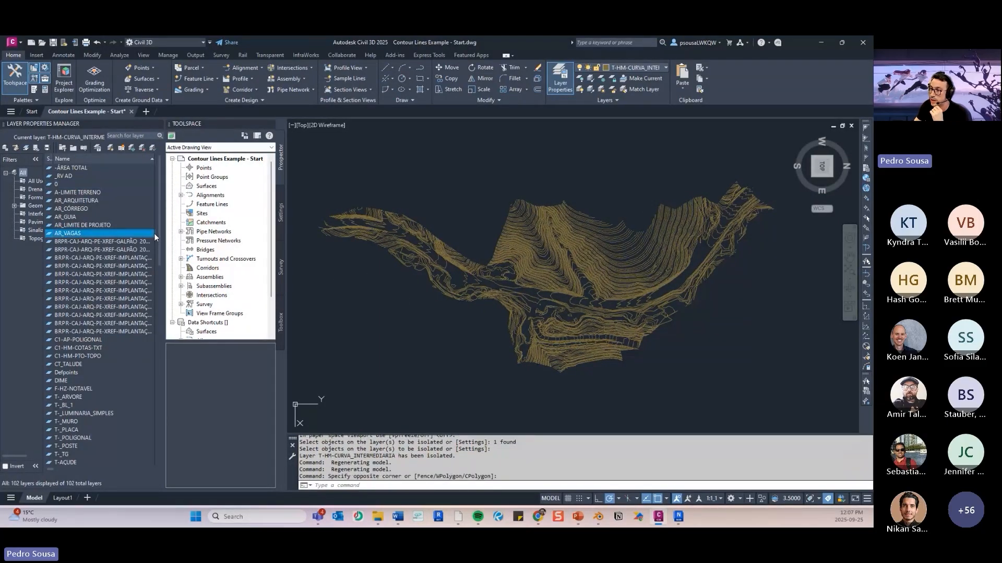
left_click_drag(164, 232, 196, 226)
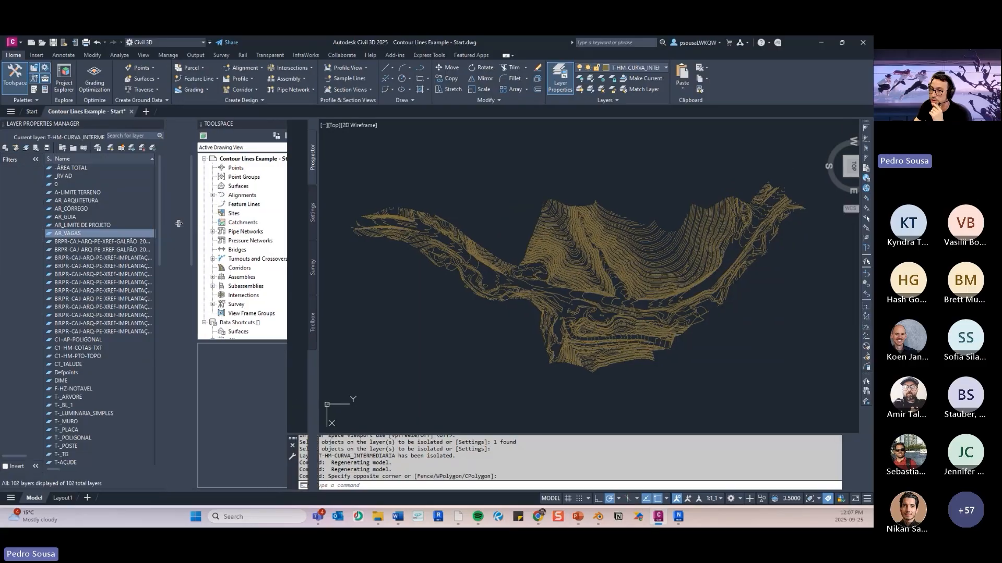
- Make layer 0 the current layer and turn it on, clearing any selected contours
left_click(85, 184)
left_click(161, 185)
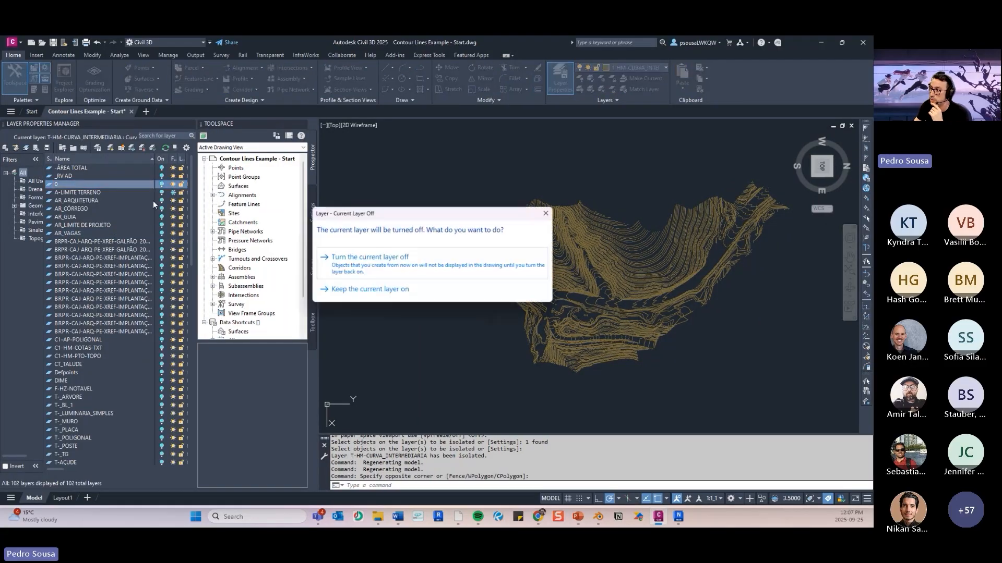
left_click(411, 267)
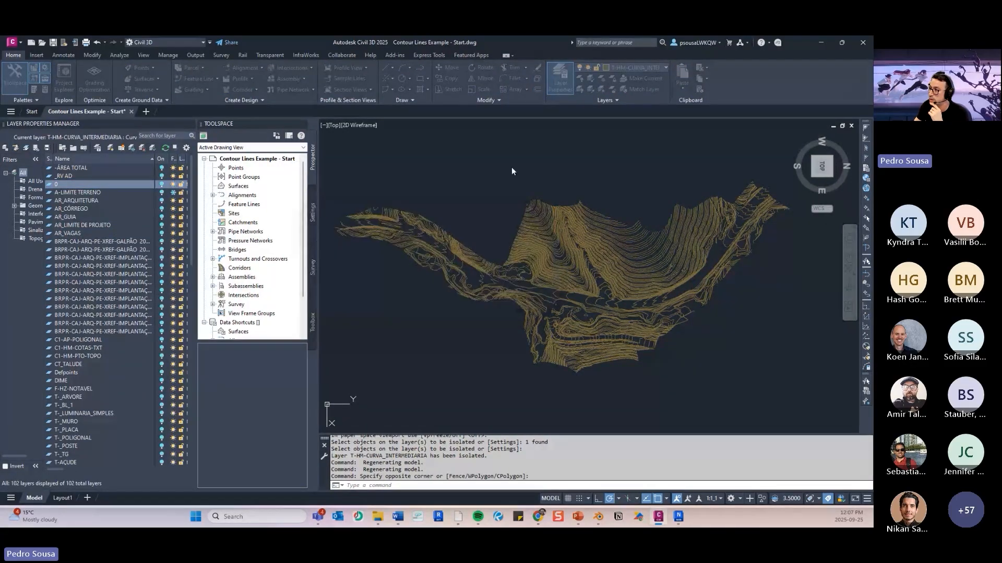
left_click(511, 167)
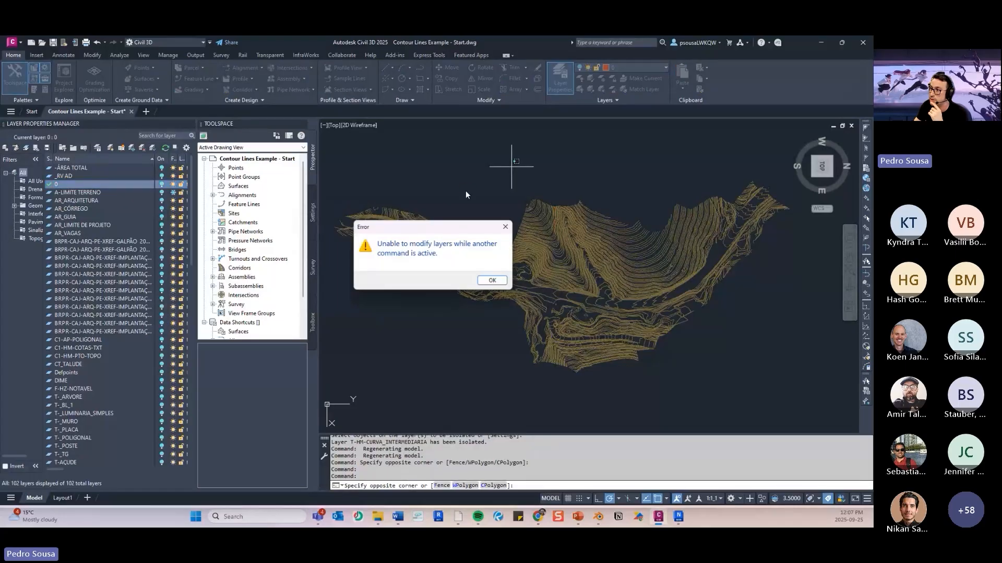
left_click(491, 280)
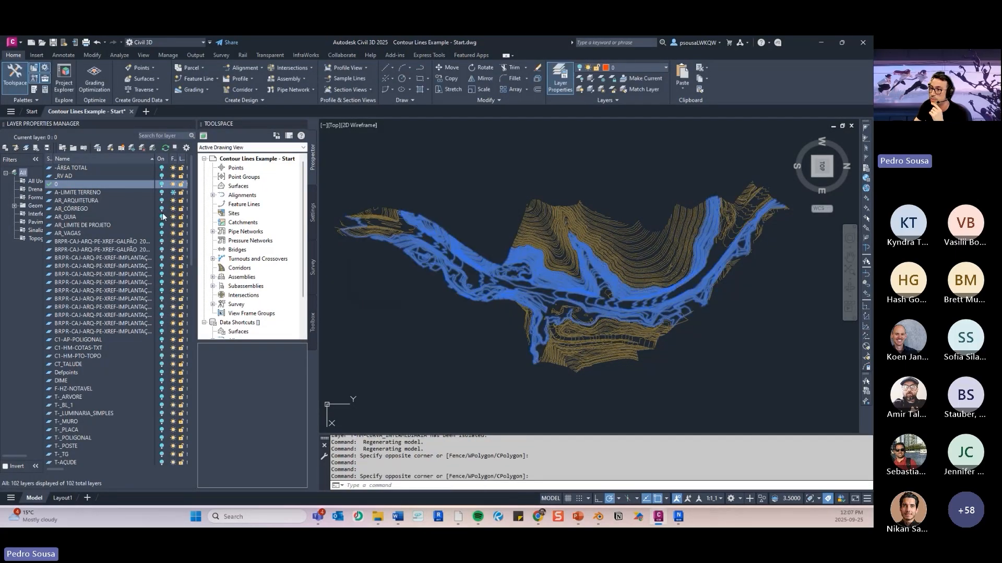
key("Escape")
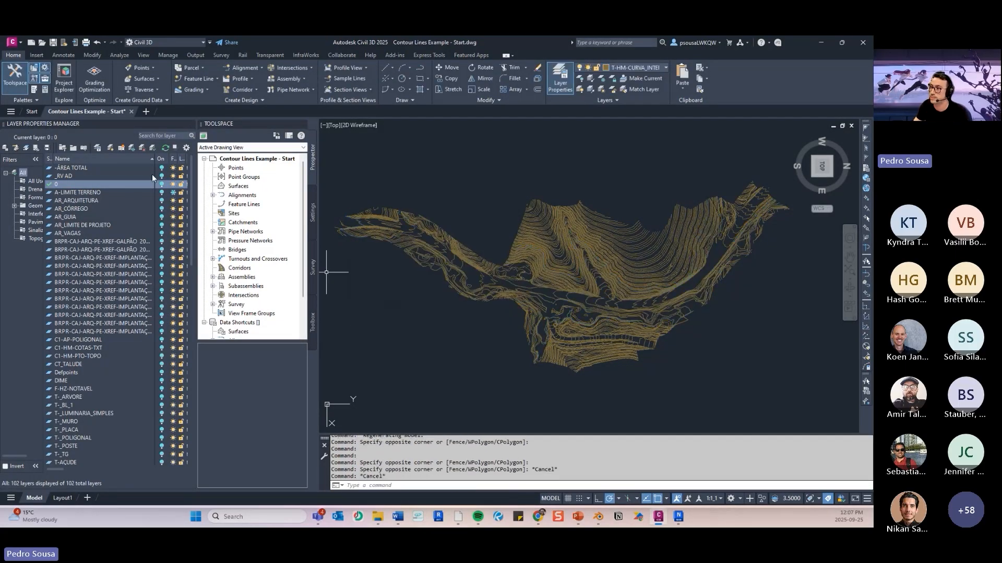
left_click(161, 184)
key("Escape")
- Start a polyline with the PL command over the contours and turn object snap off
middle_click_drag(714, 178, 647, 168)
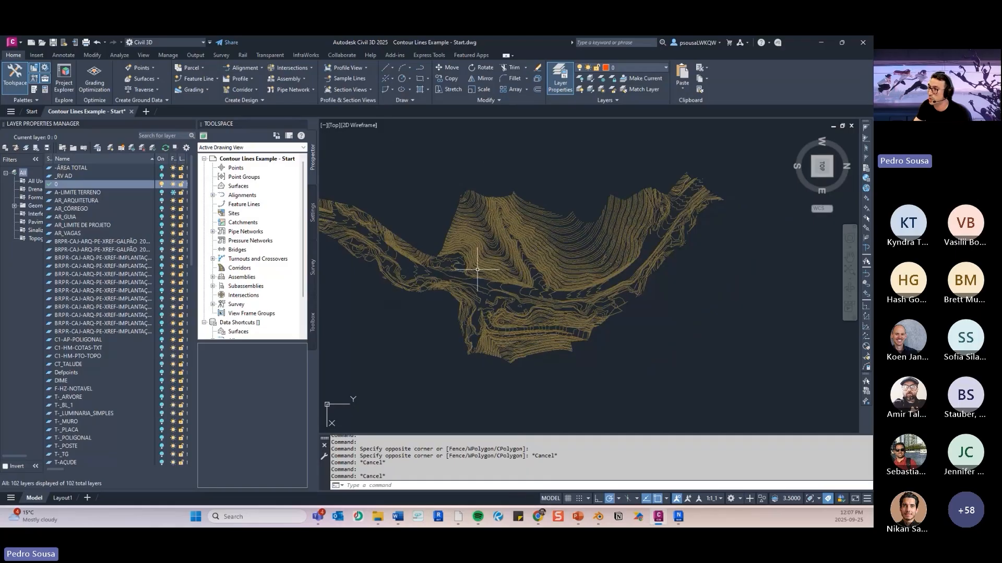
left_click(419, 486)
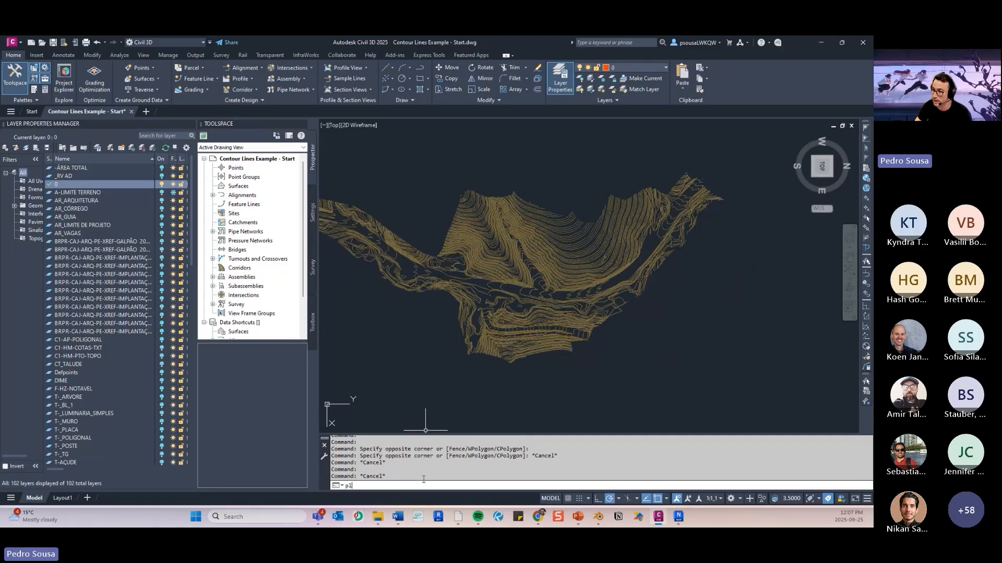
type("pl")
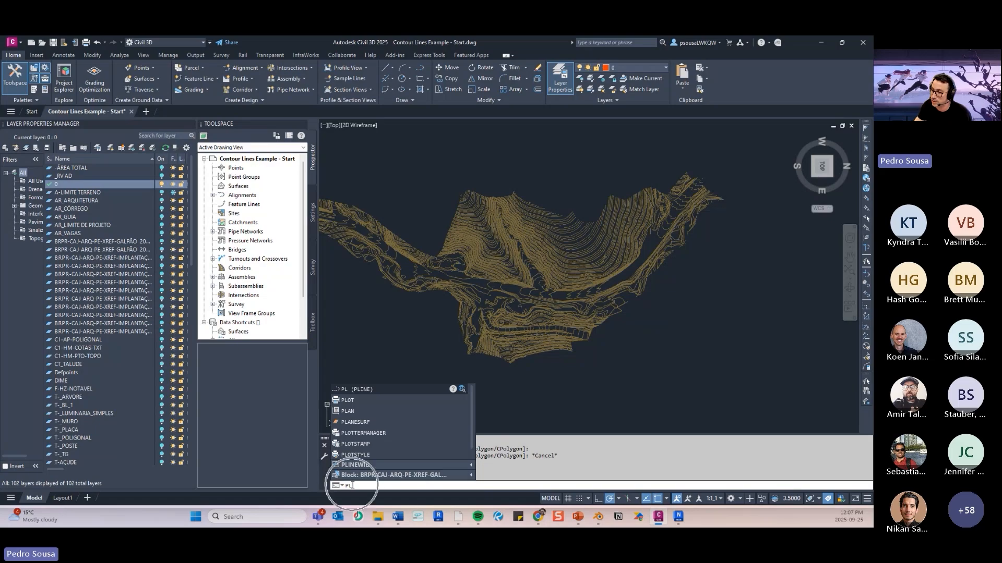
key("Return")
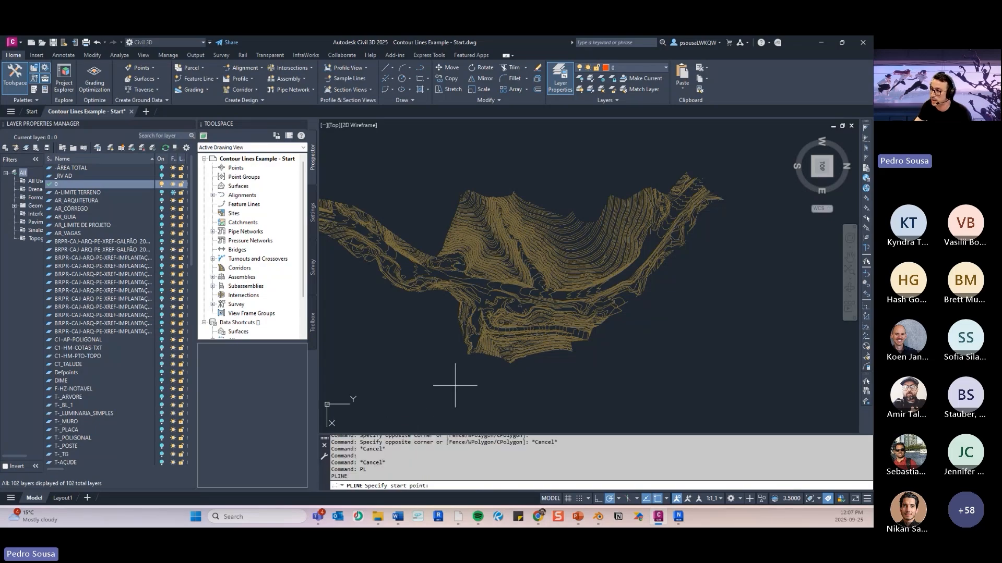
scroll(432, 355, "up", 6)
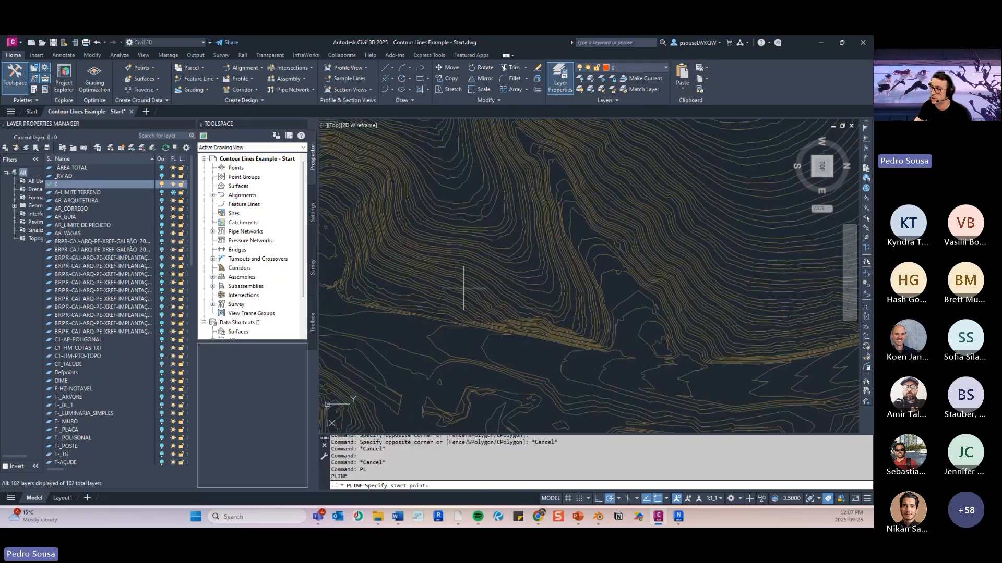
scroll(464, 287, "up", 8)
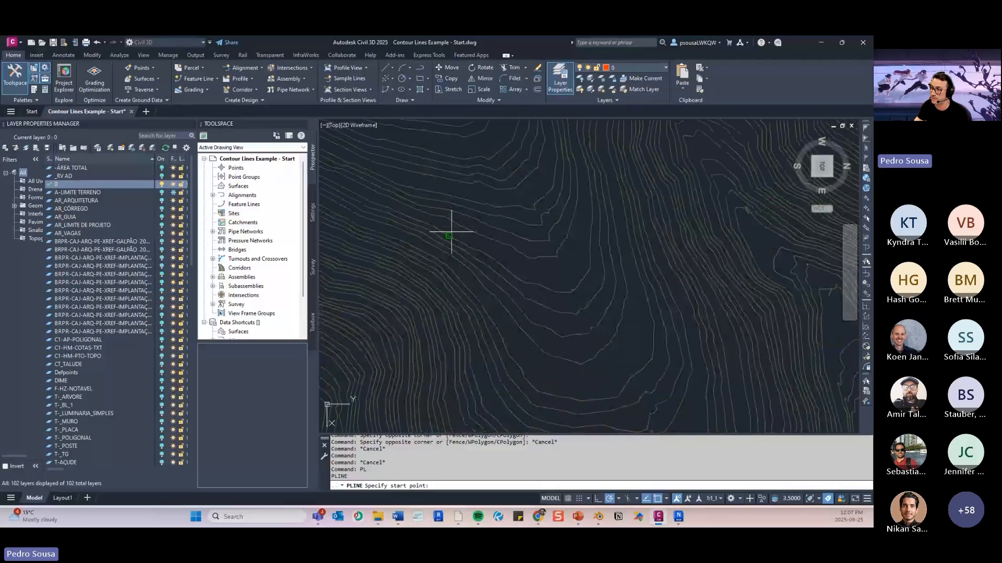
scroll(447, 224, "down", 4)
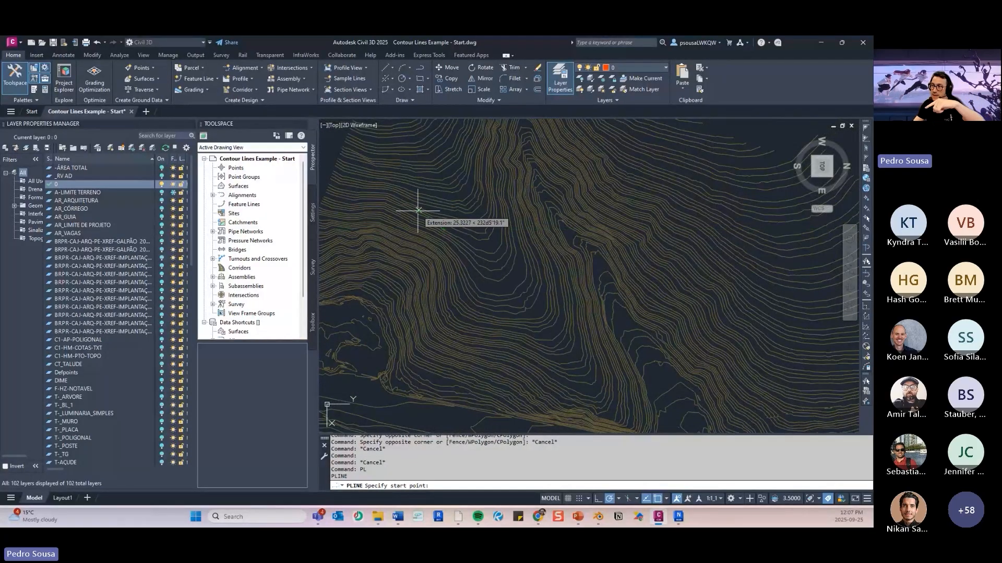
scroll(459, 245, "up", 1)
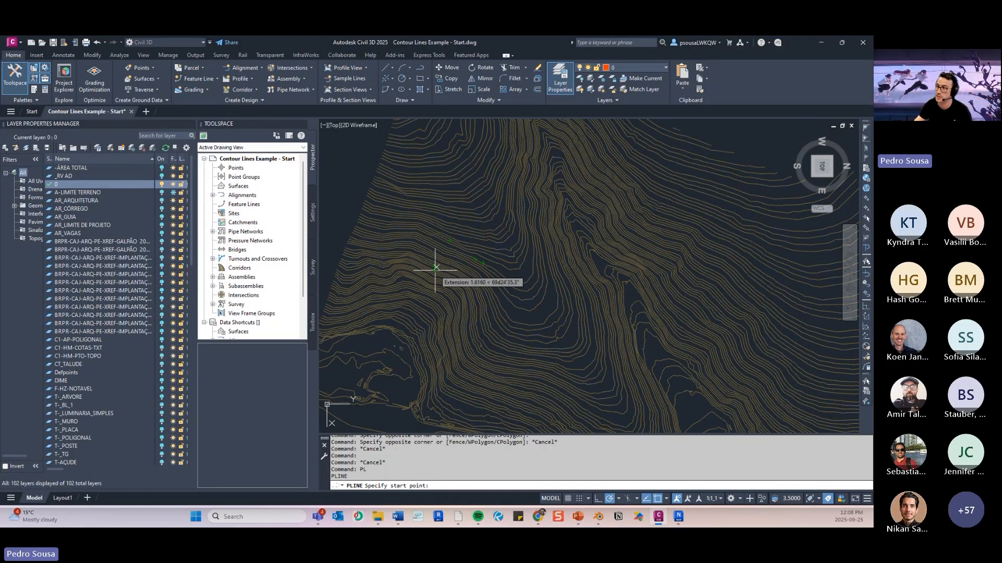
scroll(436, 267, "down", 3)
key("F3")
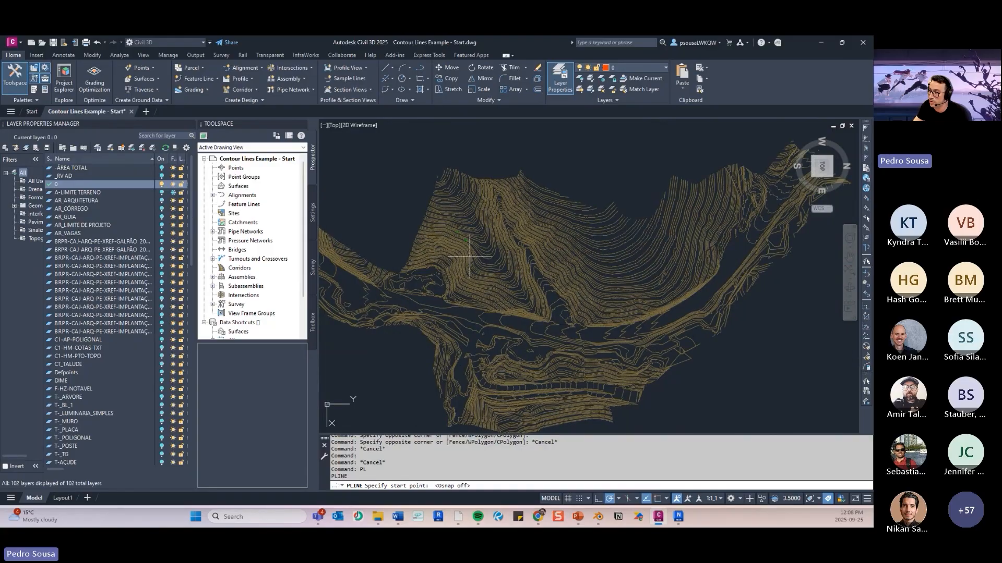
- Place the first boundary polyline vertices from the contours' southwest corner along the south edge and across the narrow strip
scroll(470, 253, "up", 5)
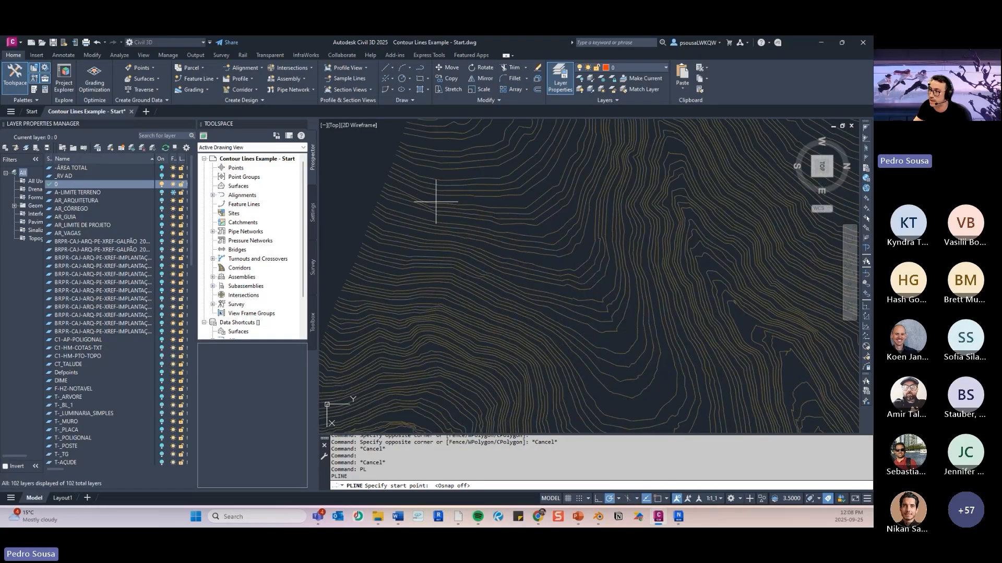
left_click(435, 202)
scroll(433, 206, "down", 5)
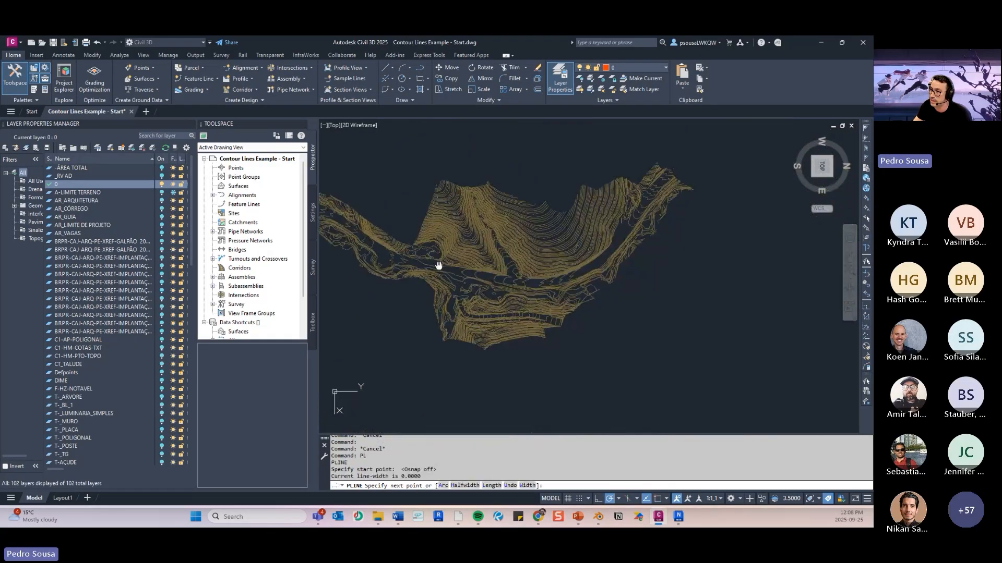
scroll(425, 230, "up", 5)
left_click(403, 272)
scroll(457, 325, "up", 3)
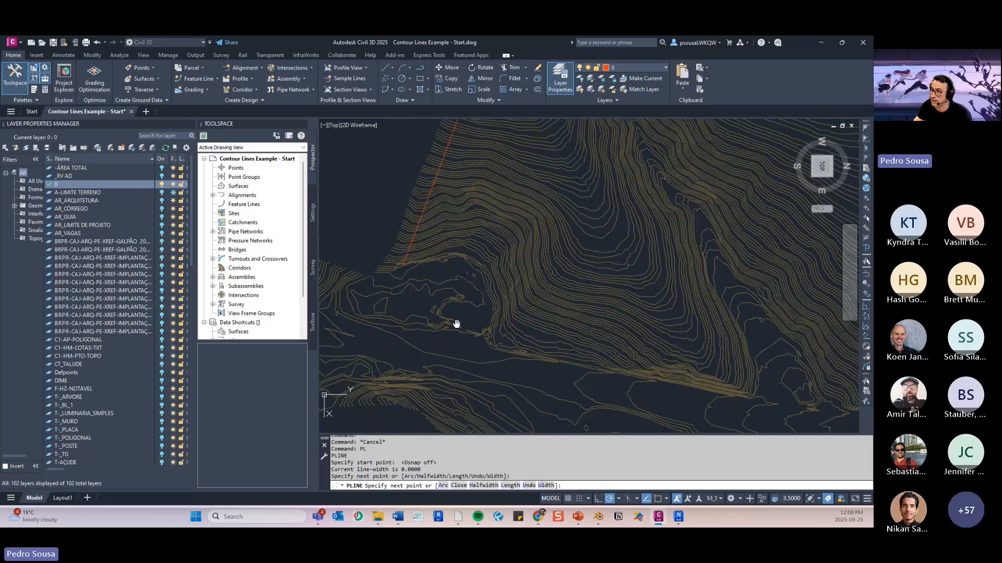
scroll(438, 285, "down", 3)
left_click(430, 326)
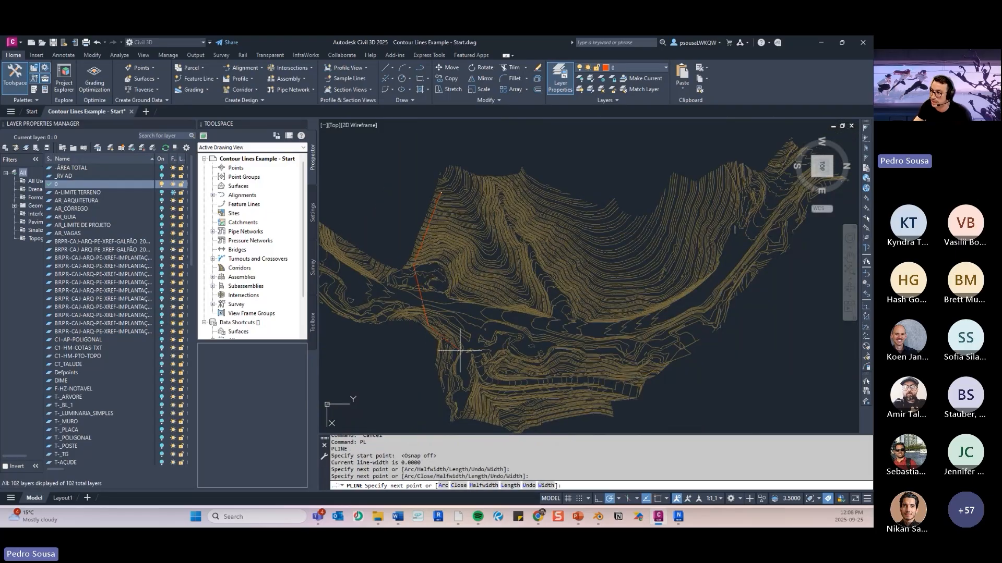
- Continue the boundary polyline just inside the contours' east edge up to their northern end
left_click(451, 348)
left_click(453, 384)
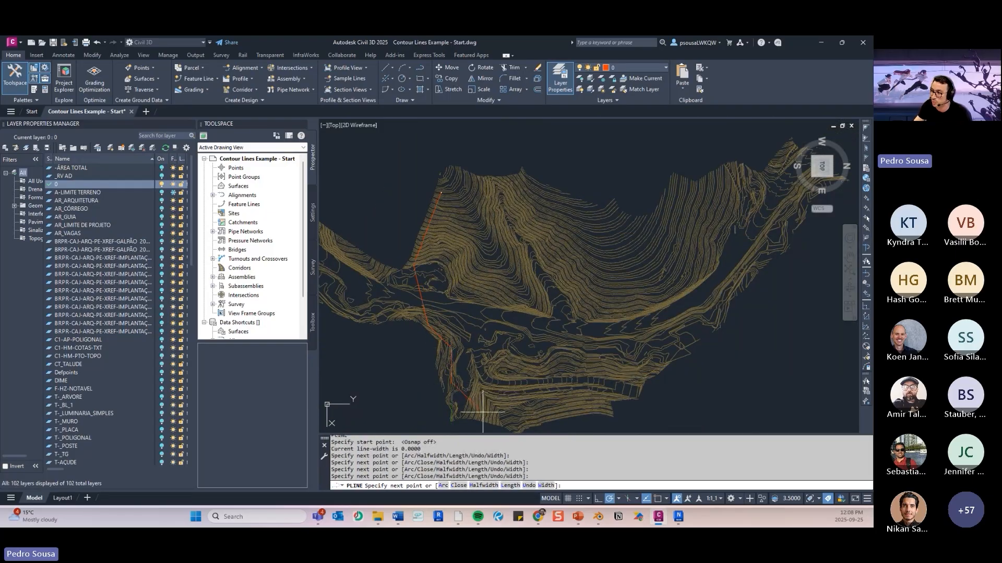
left_click(488, 411)
left_click(561, 411)
left_click(605, 400)
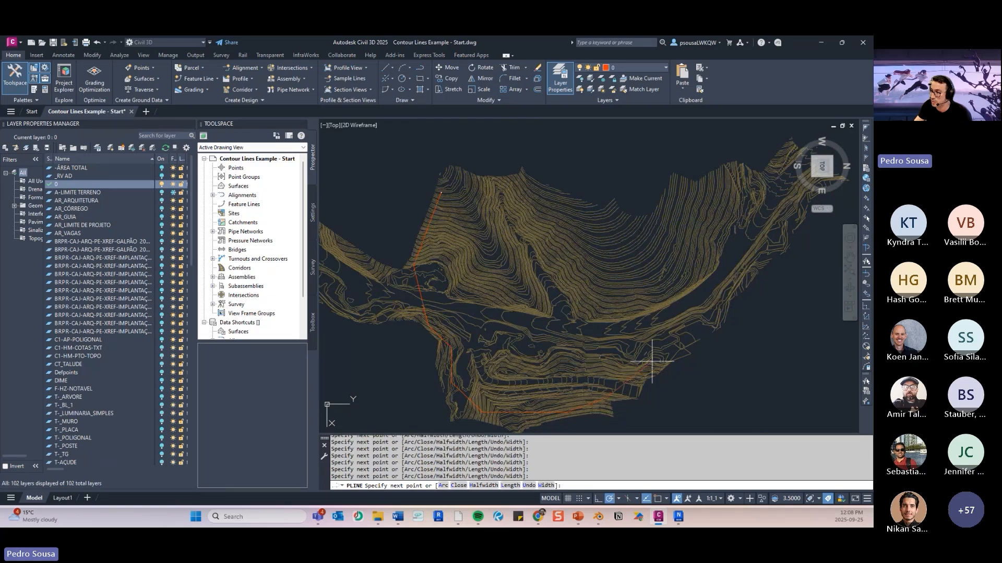
middle_click_drag(682, 292, 672, 287)
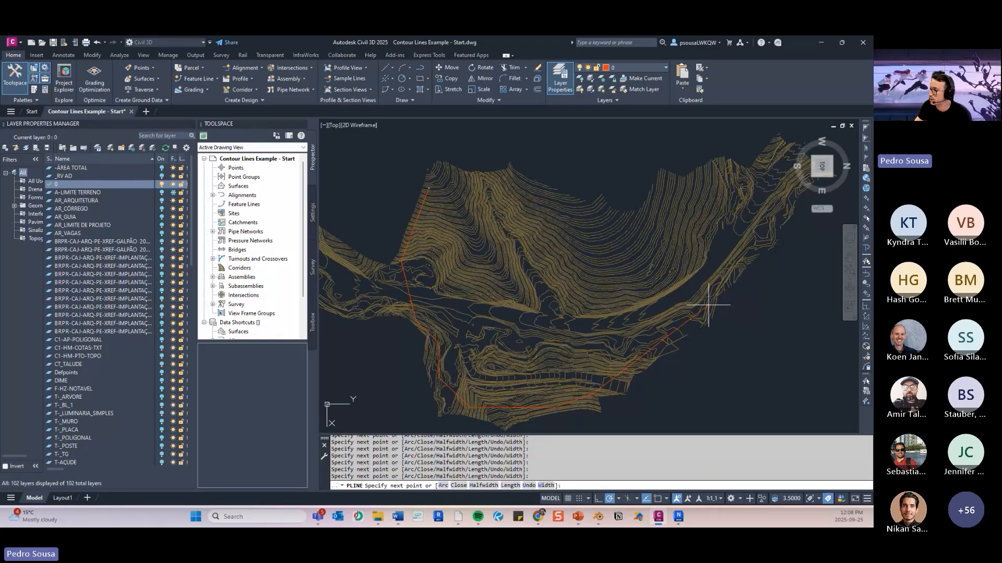
left_click(767, 211)
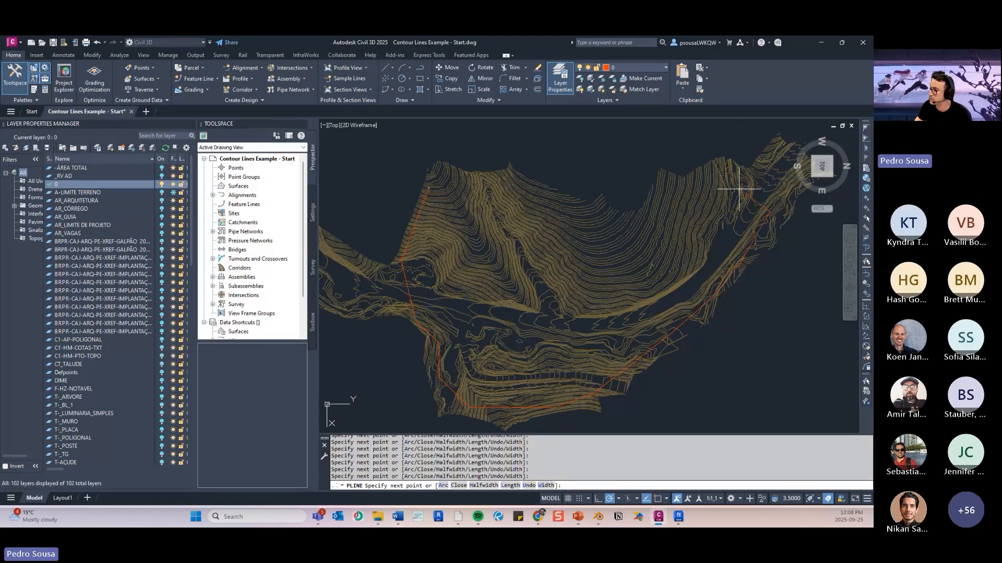
- Run the boundary polyline back along the contours' west edge, turn object snap on, and end it at its starting point
left_click(683, 181)
left_click(656, 211)
left_click(617, 220)
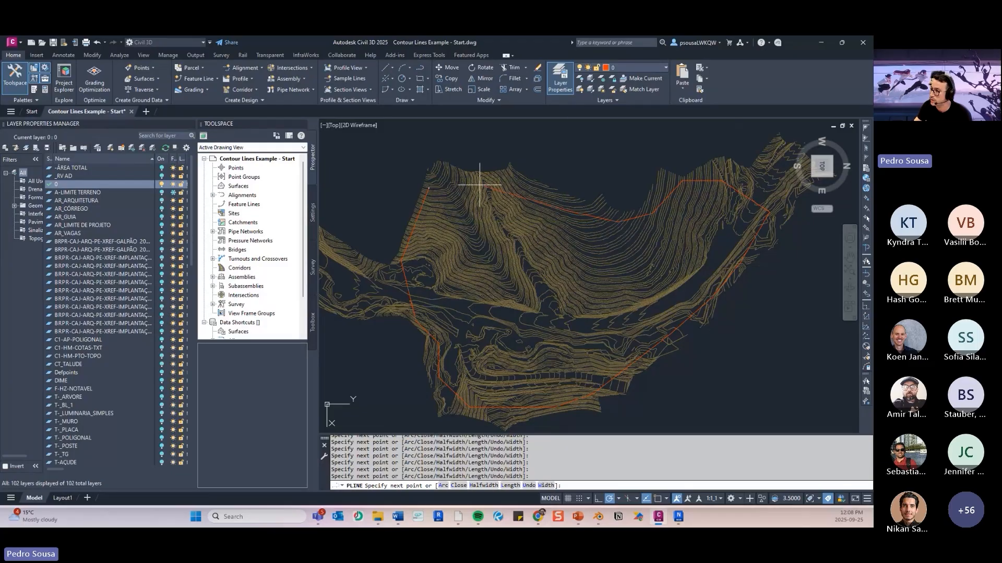
left_click(501, 185)
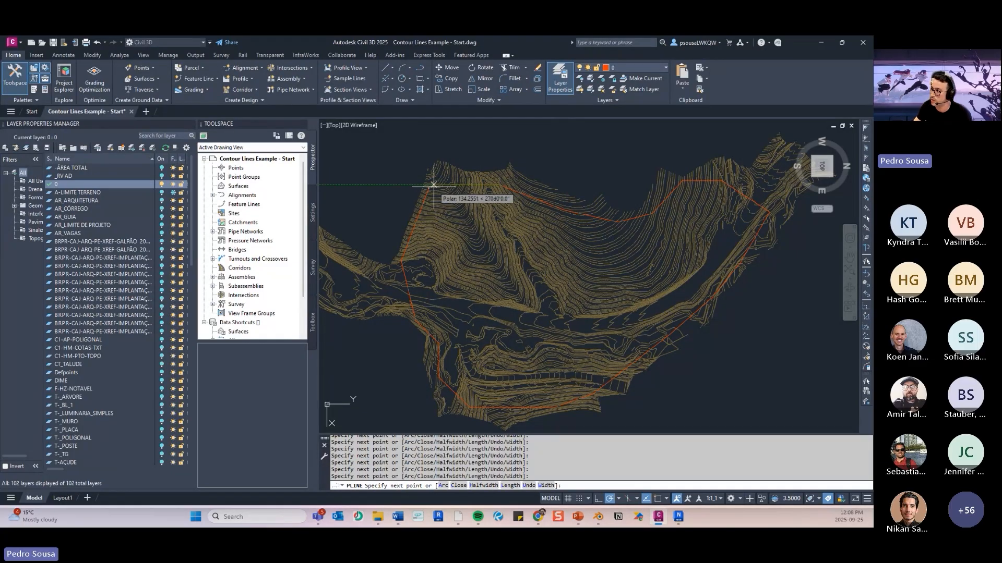
scroll(434, 185, "up", 5)
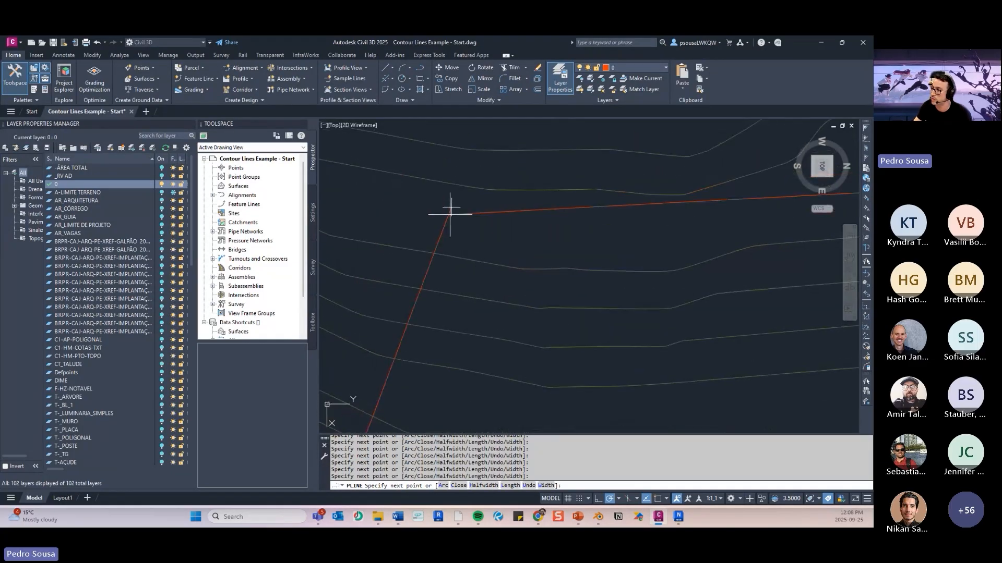
key("F3")
scroll(509, 245, "down", 5)
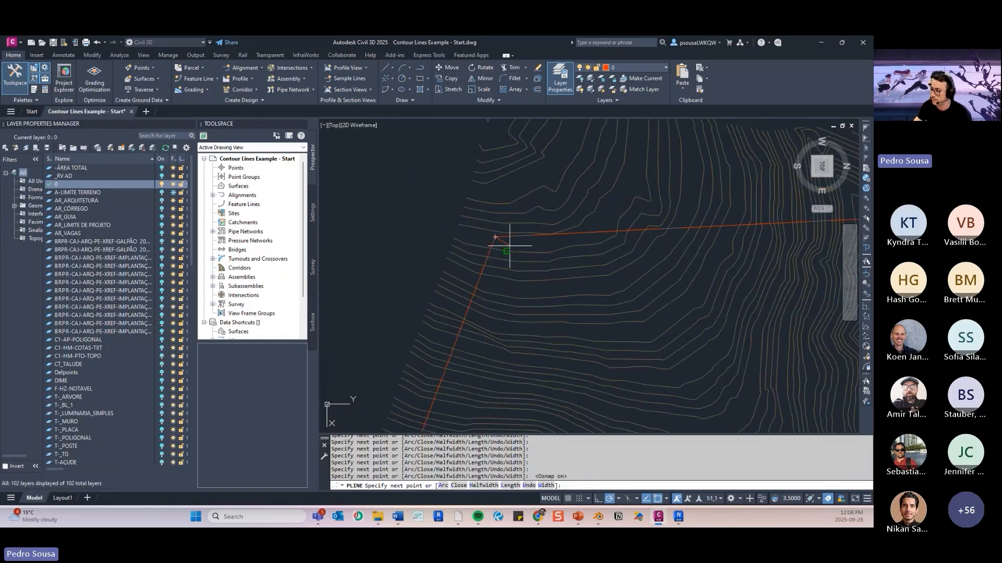
scroll(510, 245, "down", 5)
key("Return")
- Examine the finished boundary against the contours, selecting the polyline to show its vertices and clearing the selection
scroll(532, 310, "down", 3)
middle_click_drag(722, 350, 696, 319)
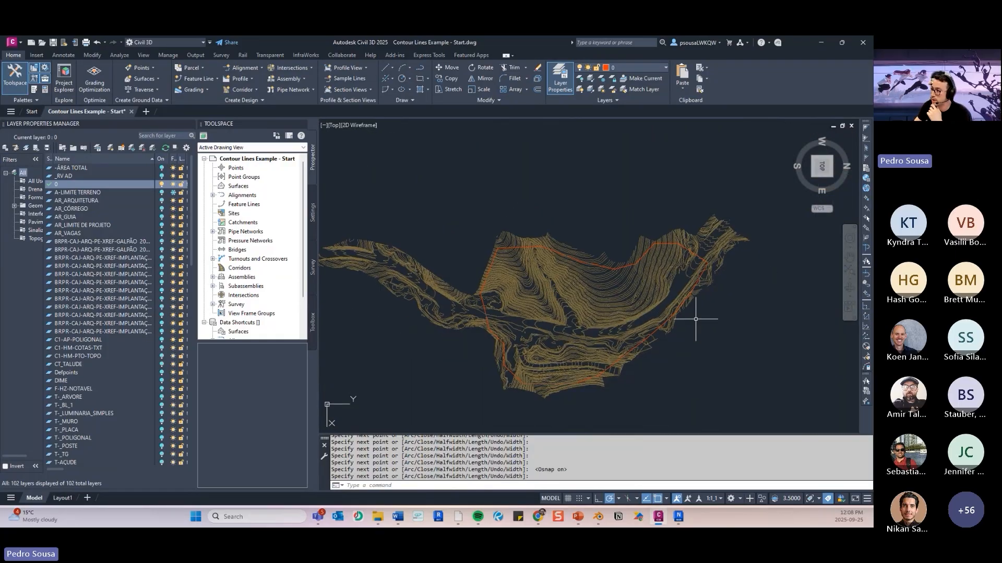
scroll(696, 319, "up", 5)
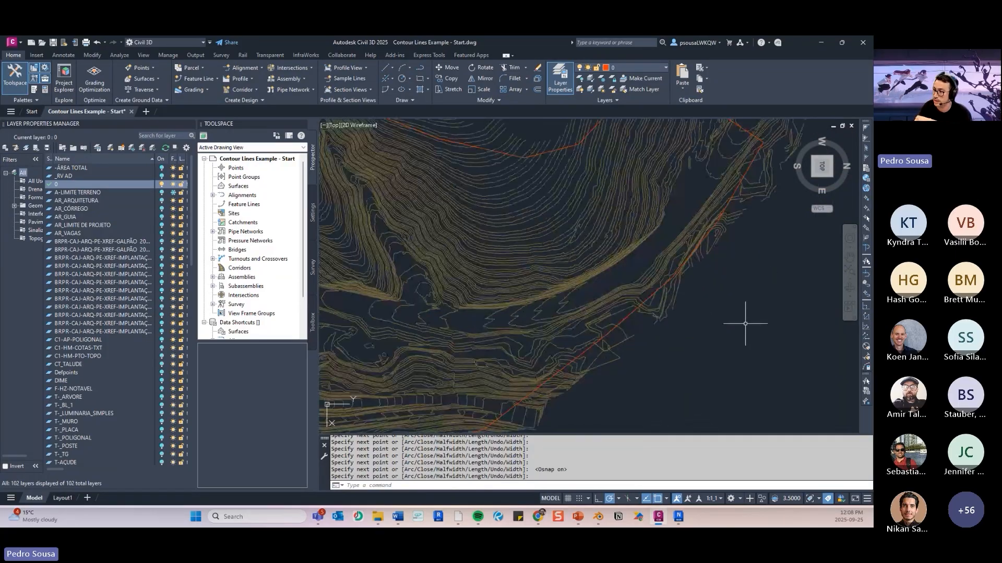
scroll(402, 340, "down", 5)
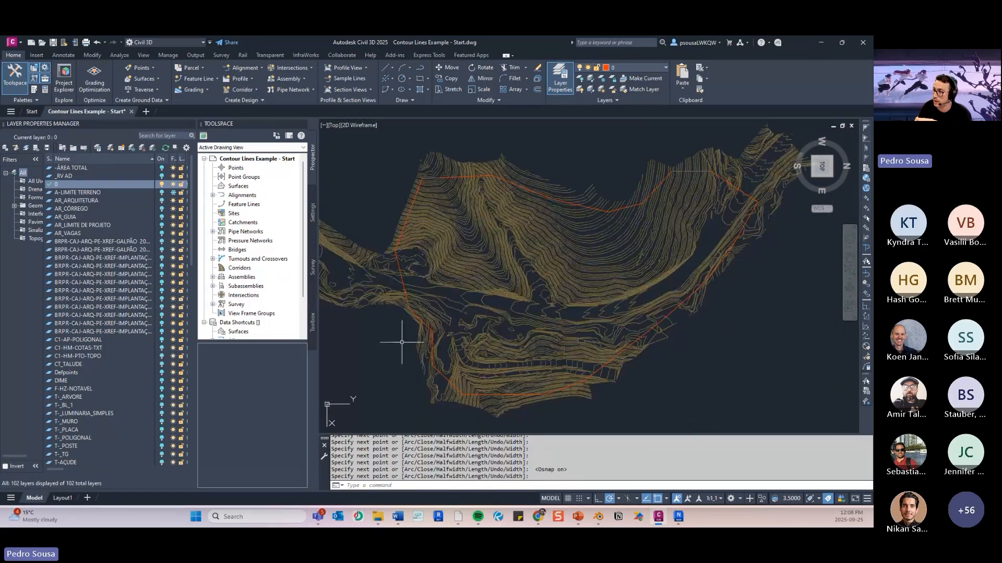
left_click(445, 381)
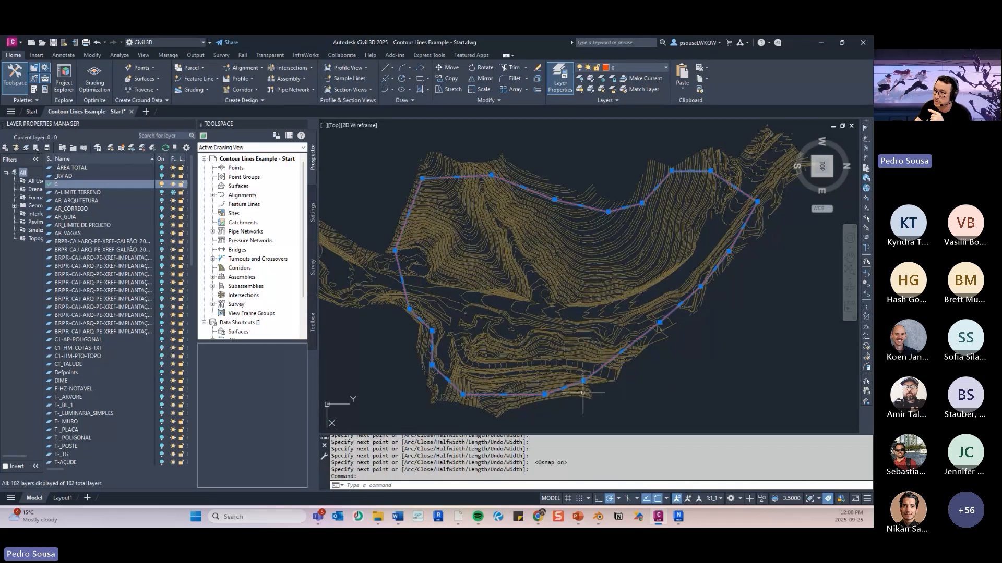
left_click(720, 324)
left_click(723, 305)
key("Escape")
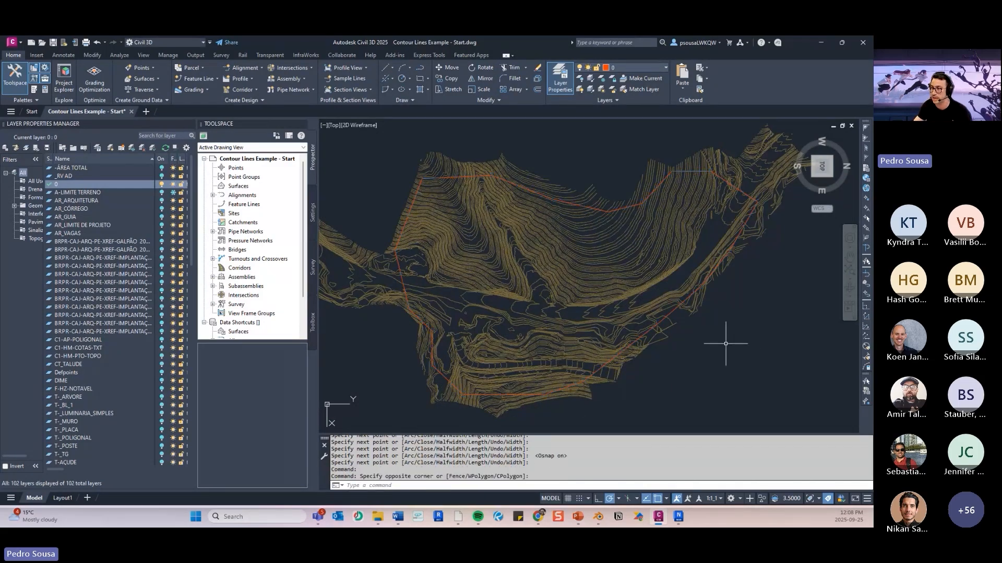
key("Escape")
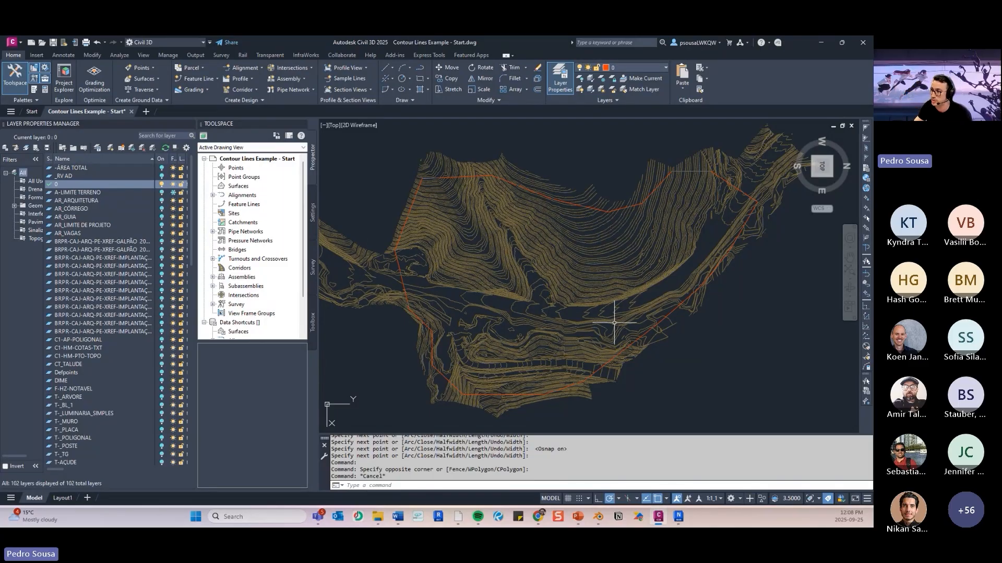
- Compare the boundary's elevation with the contours in the southeast isometric view, and return to the top view
scroll(767, 308, "down", 3)
middle_click_drag(765, 309, 741, 302)
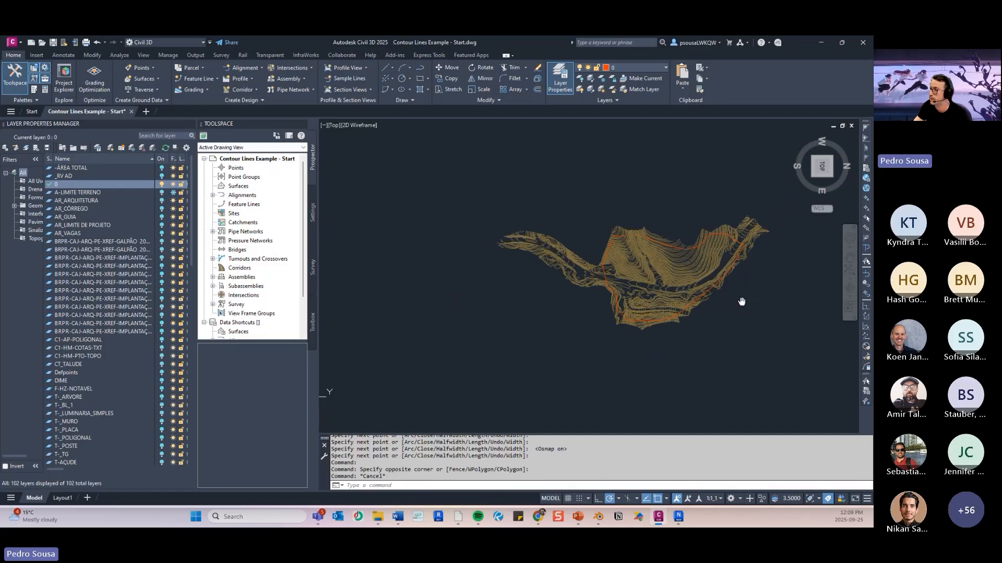
left_click(813, 176)
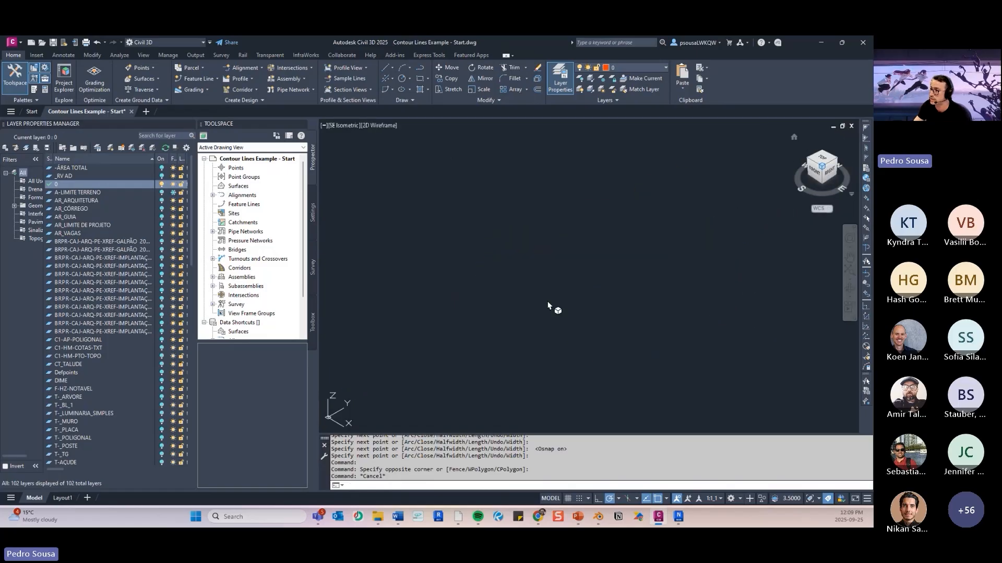
left_click(821, 160)
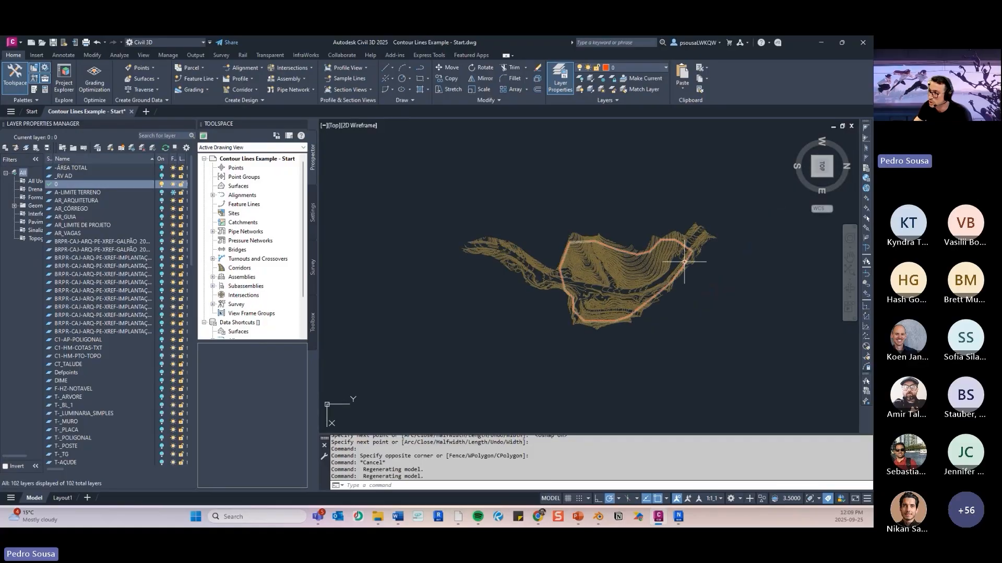
middle_click_drag(552, 291, 555, 289)
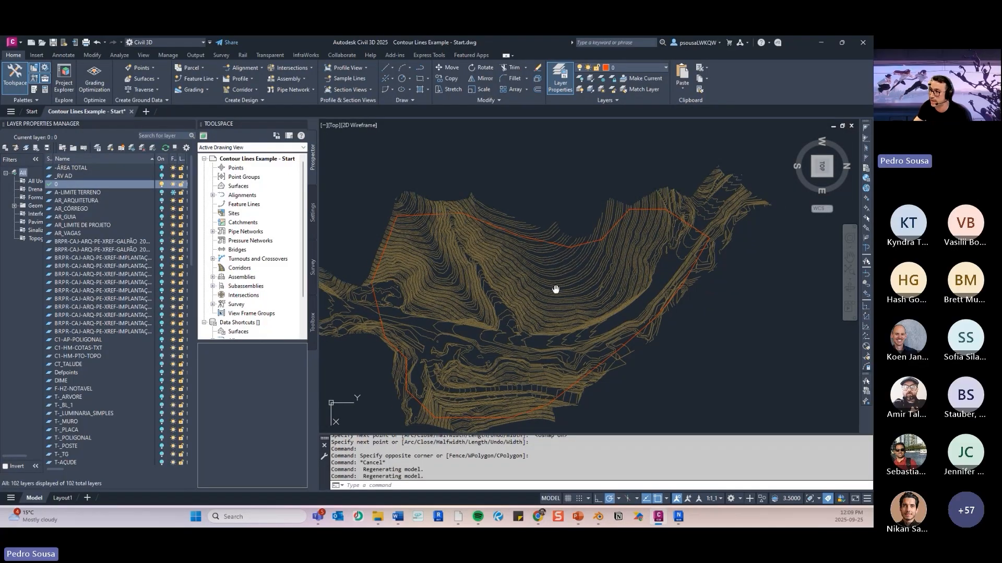
middle_click_drag(555, 289, 592, 253)
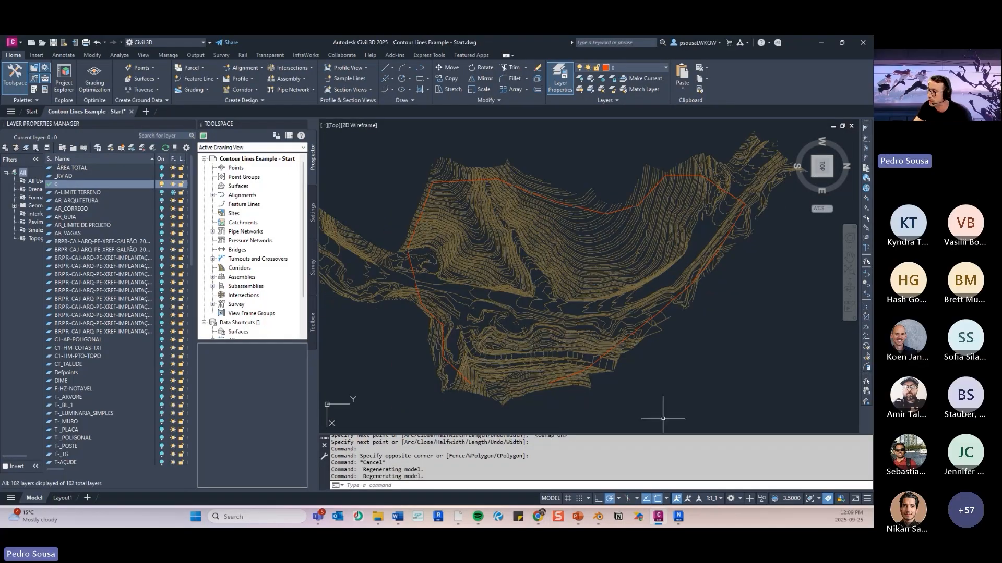
middle_click_drag(548, 333, 579, 335)
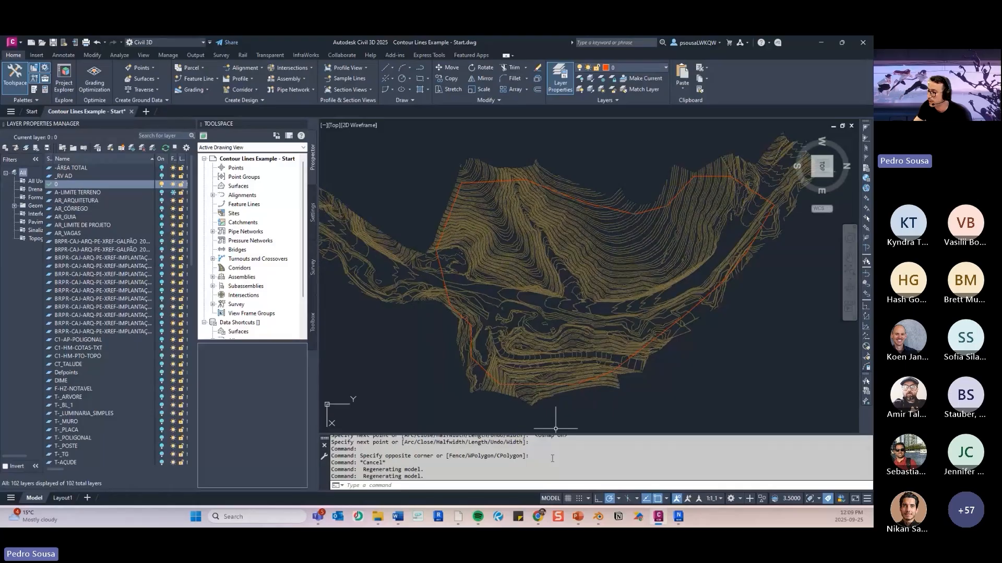
- Switch to the PowerPoint workshop deck, review the Create Surface Item and Add Contours slides, and return to Civil 3D
left_click(578, 516)
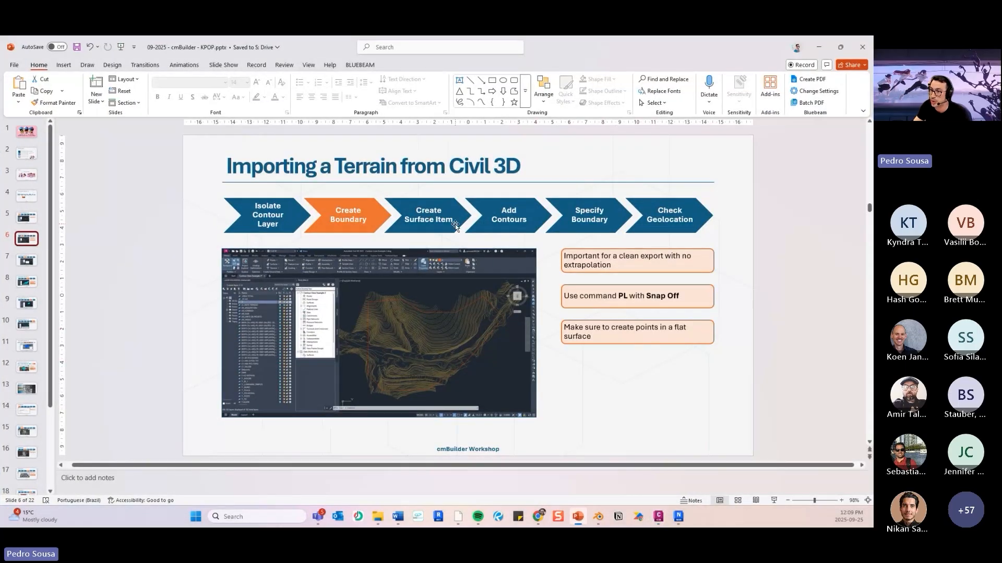
left_click(34, 260)
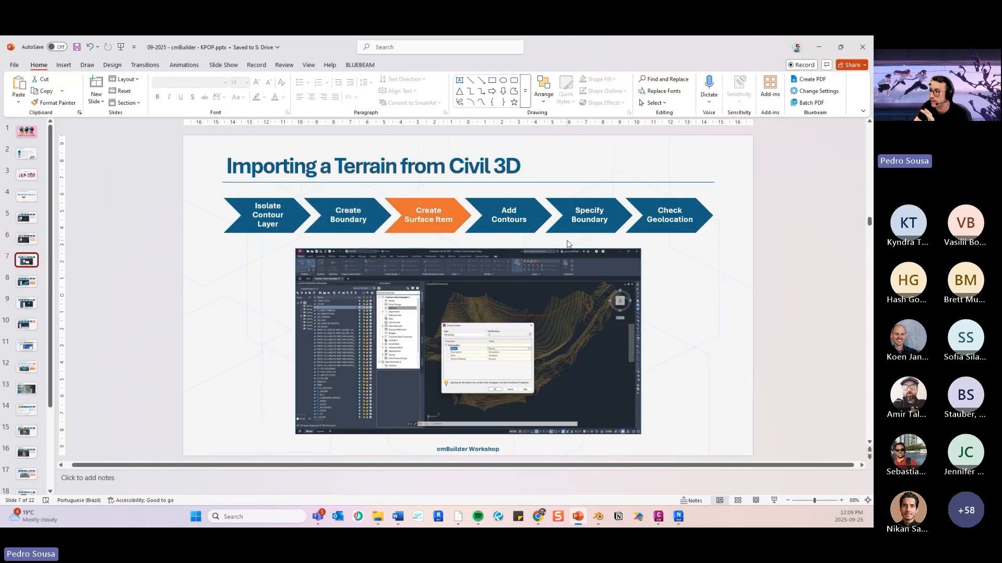
left_click(27, 284)
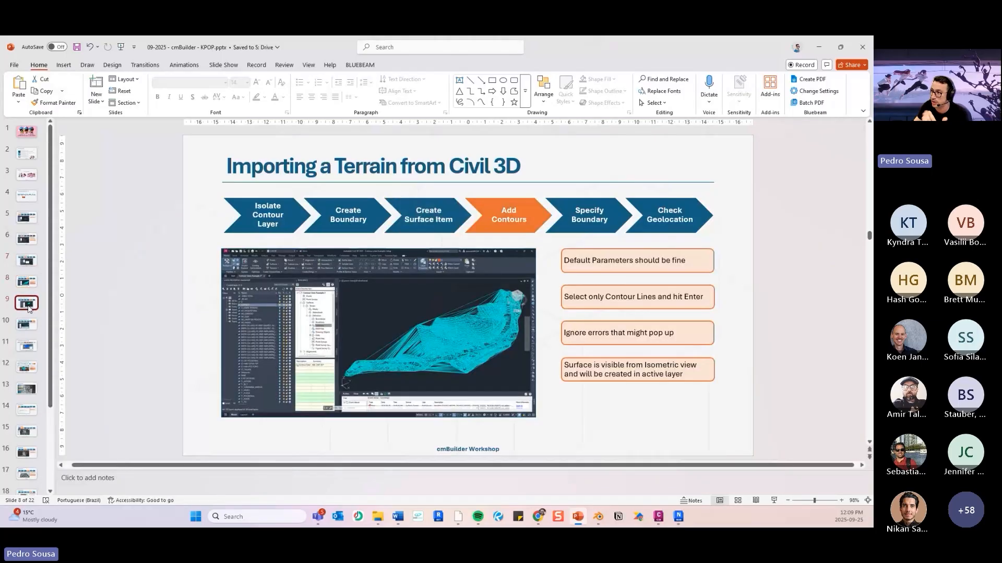
left_click(28, 303)
left_click(26, 261)
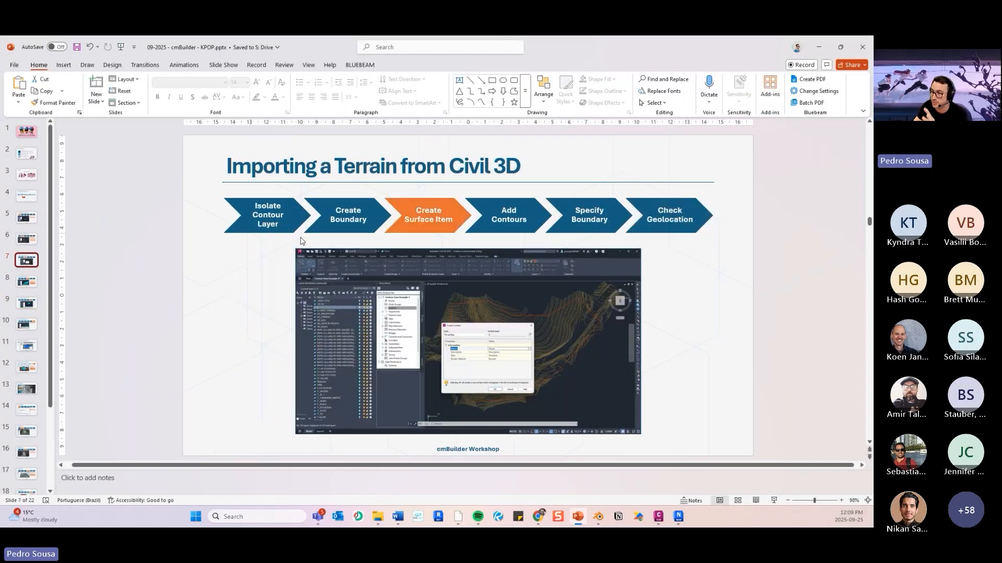
left_click(817, 51)
middle_click_drag(462, 246, 514, 213)
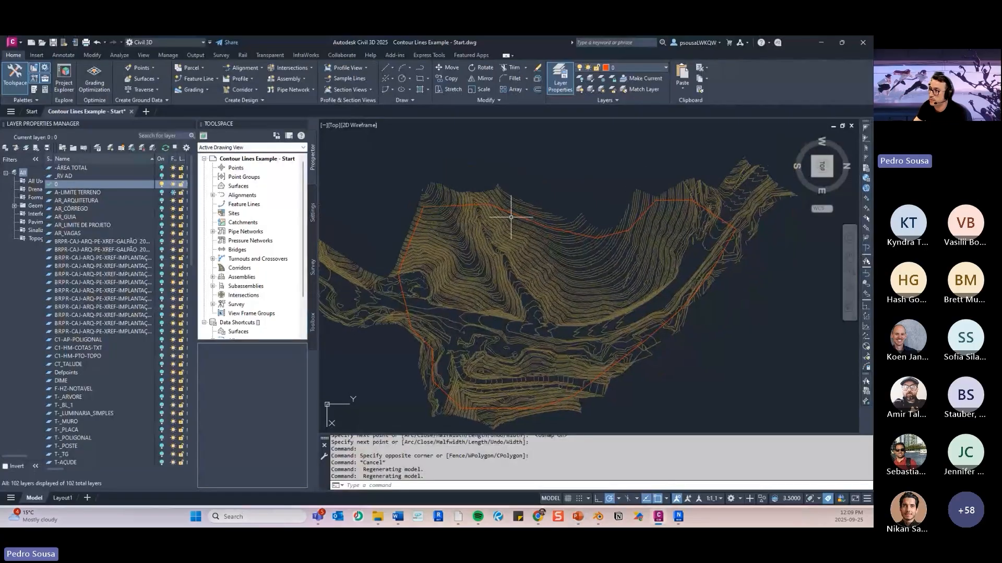
left_click(569, 157)
left_click(447, 152)
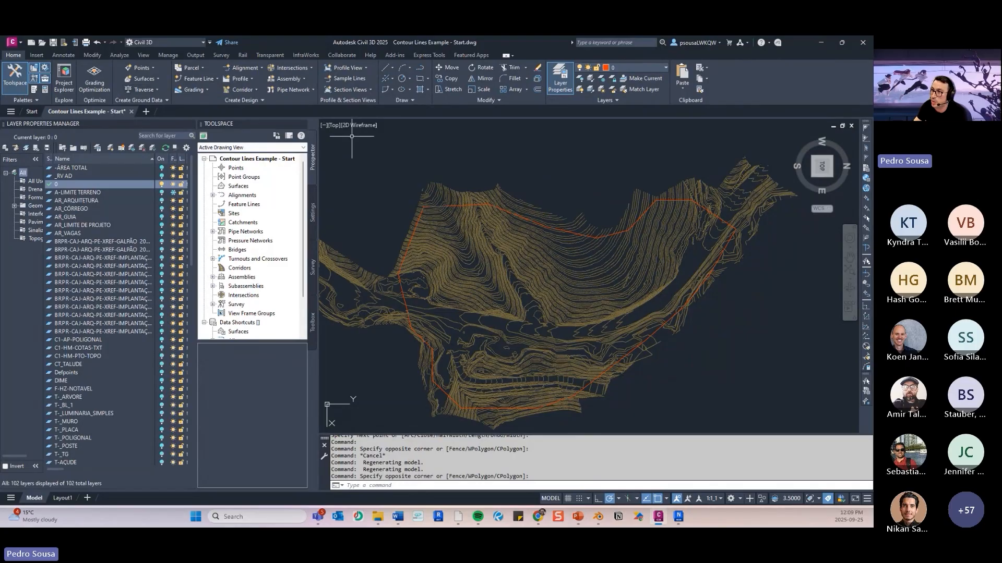
scroll(389, 155, "down", 2)
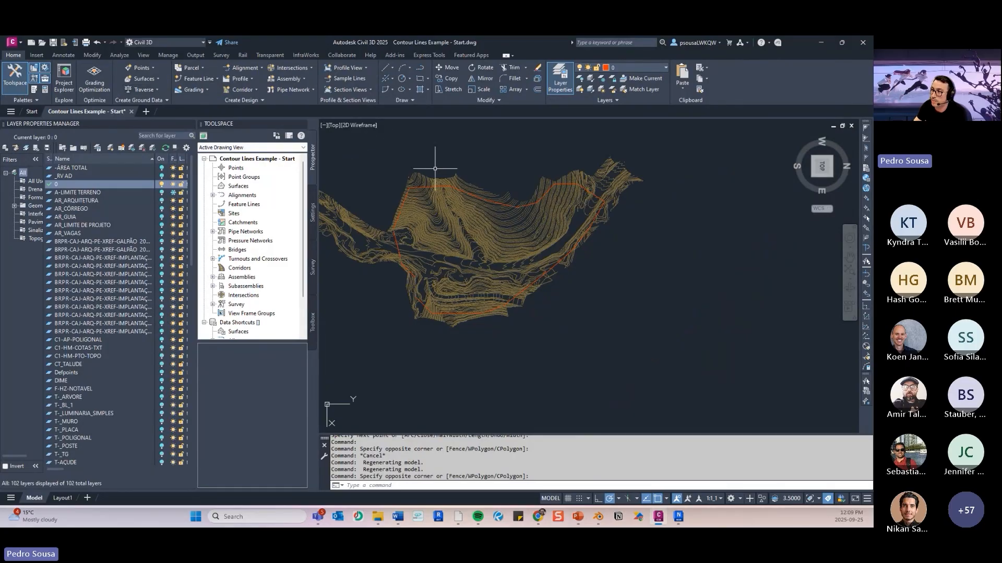
middle_click_drag(444, 162, 454, 171)
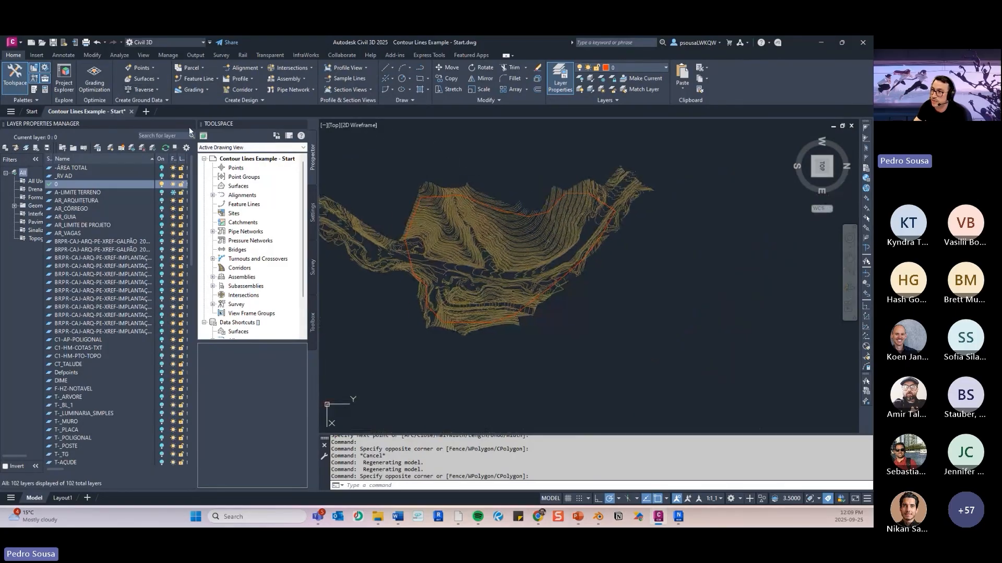
- Create a TIN surface named EG on layer 0 with the Standard style
left_click(143, 79)
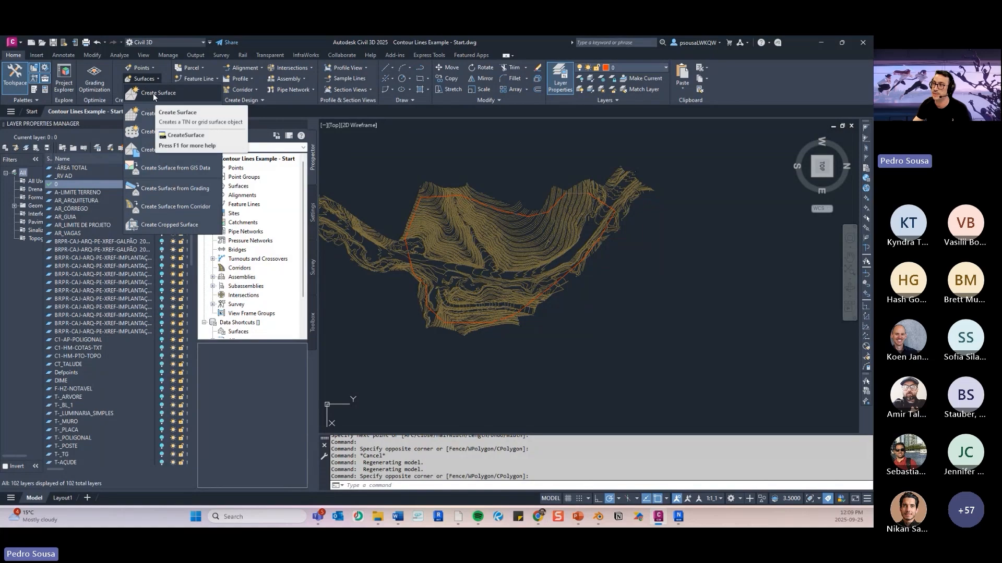
left_click(152, 94)
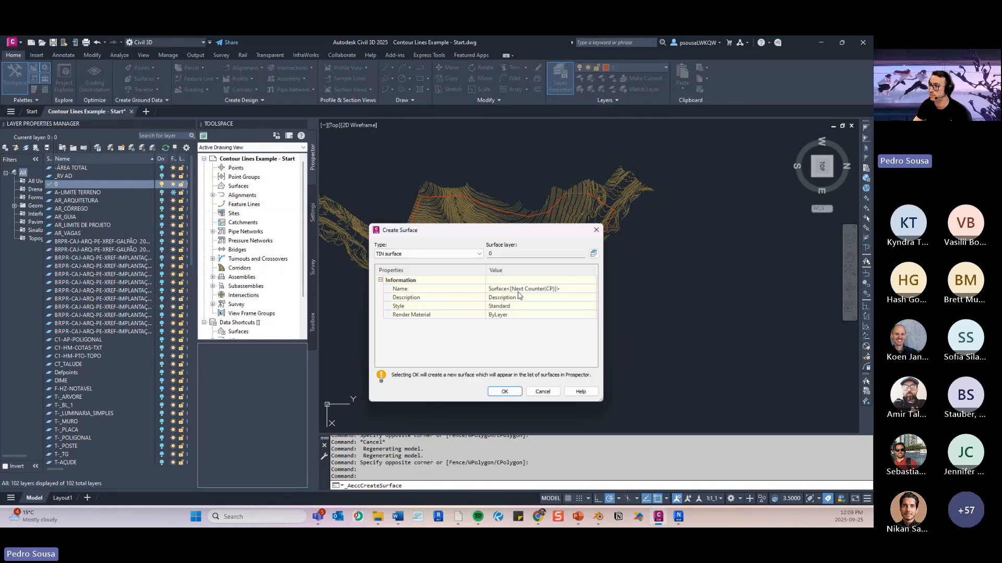
left_click(517, 290)
double_click(517, 290)
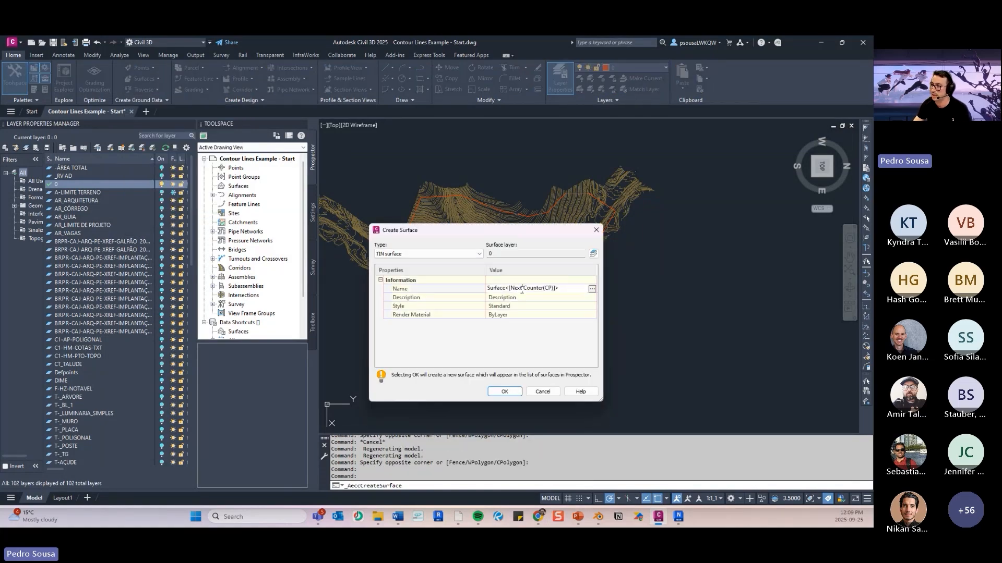
left_click_drag(559, 290, 468, 294)
type("EG")
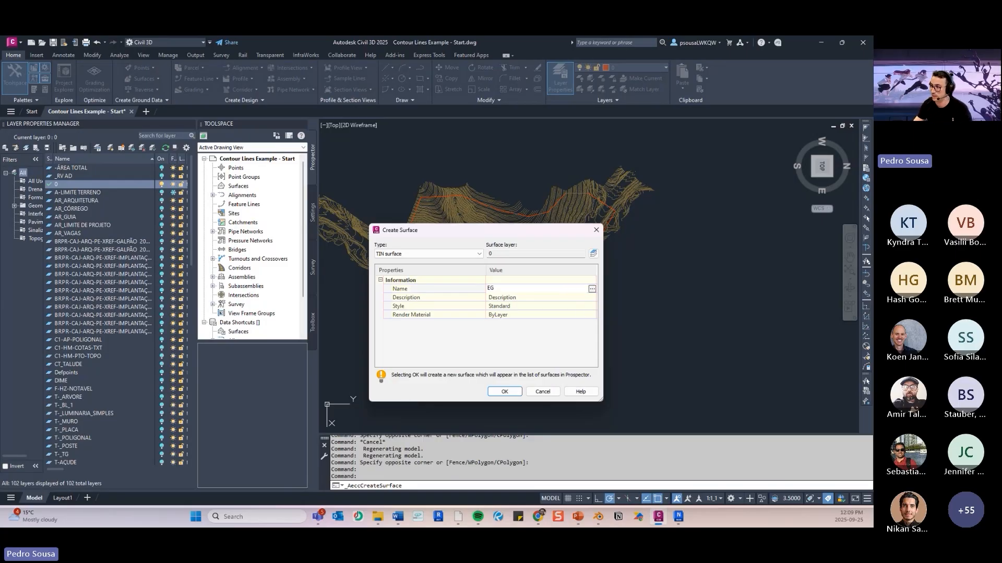
left_click(504, 392)
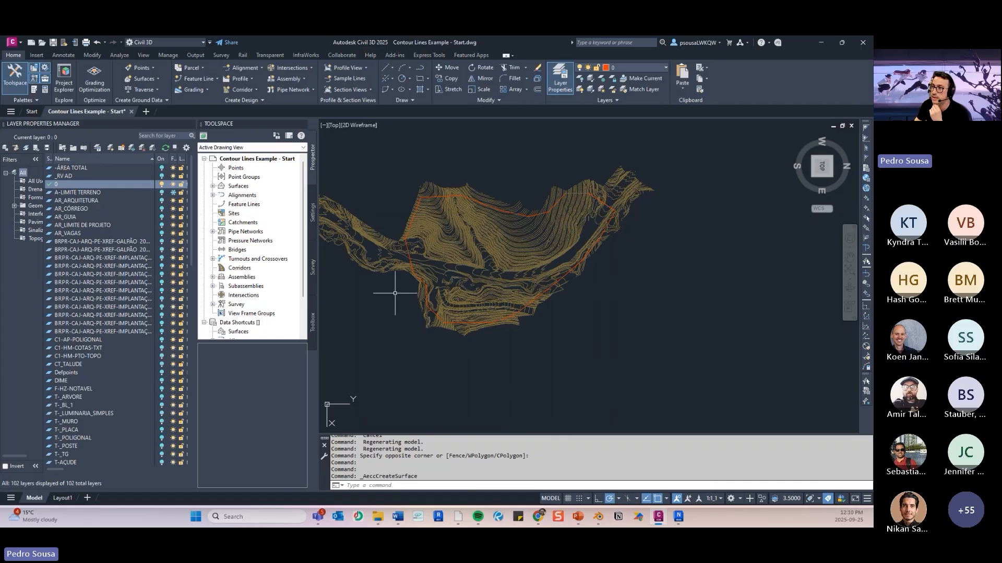
- Expand the EG surface's definition and look at the options for its contours without choosing one
left_click(213, 186)
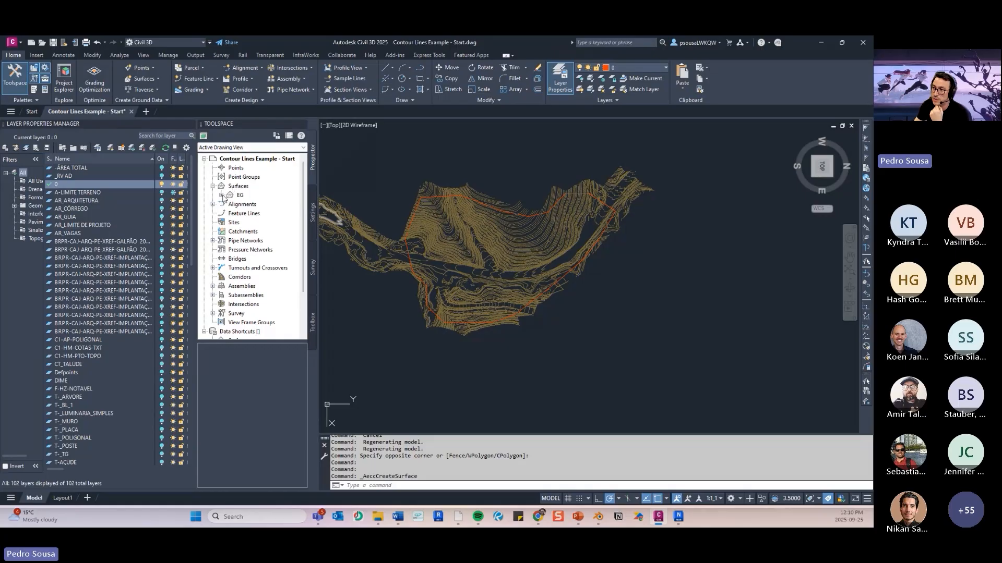
left_click(221, 196)
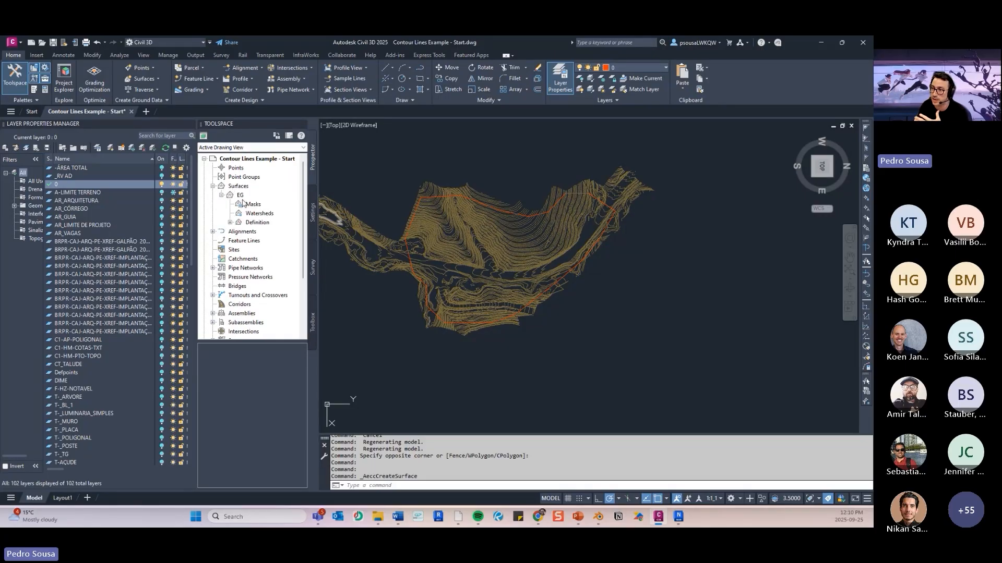
scroll(381, 221, "up", 2)
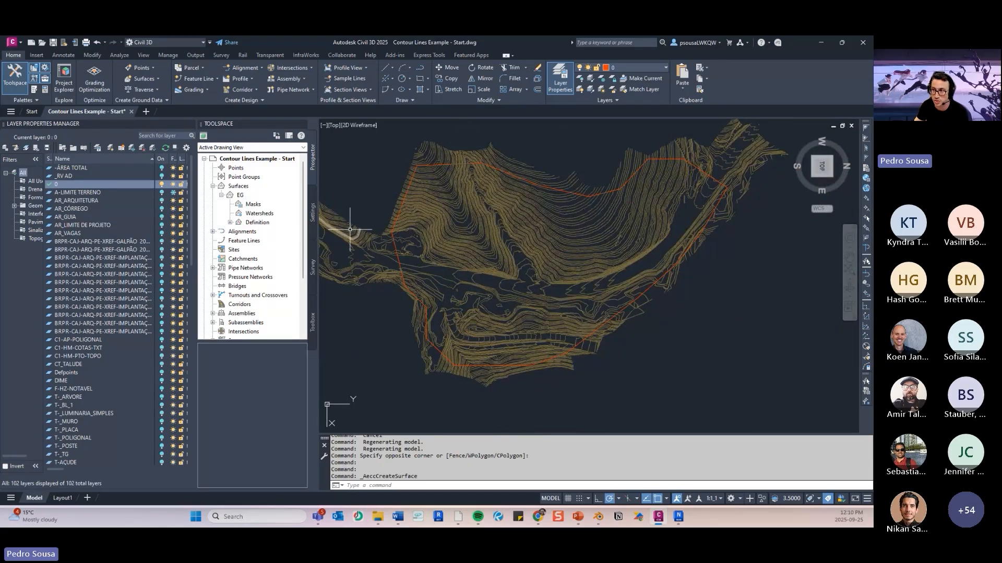
left_click(230, 223)
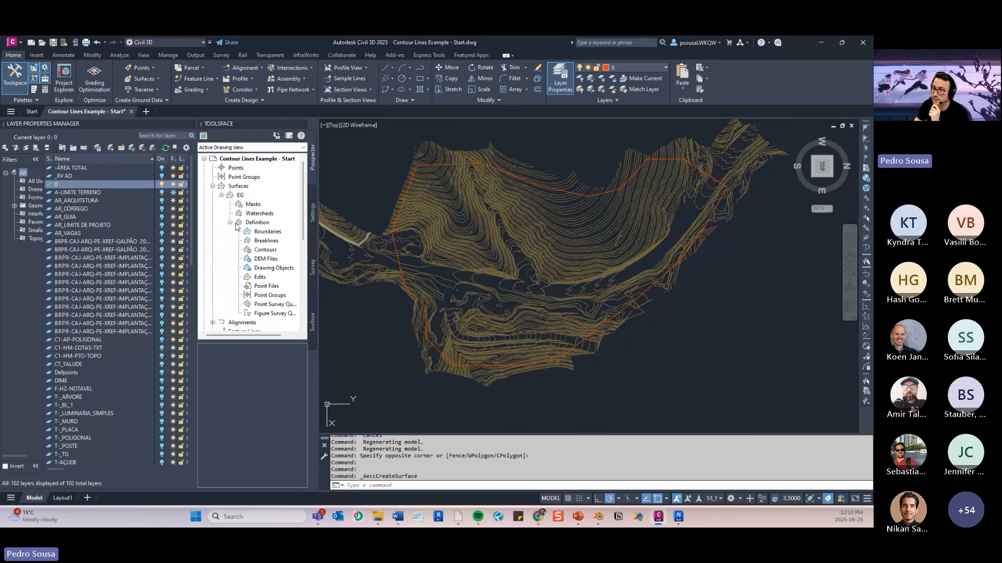
left_click(266, 252)
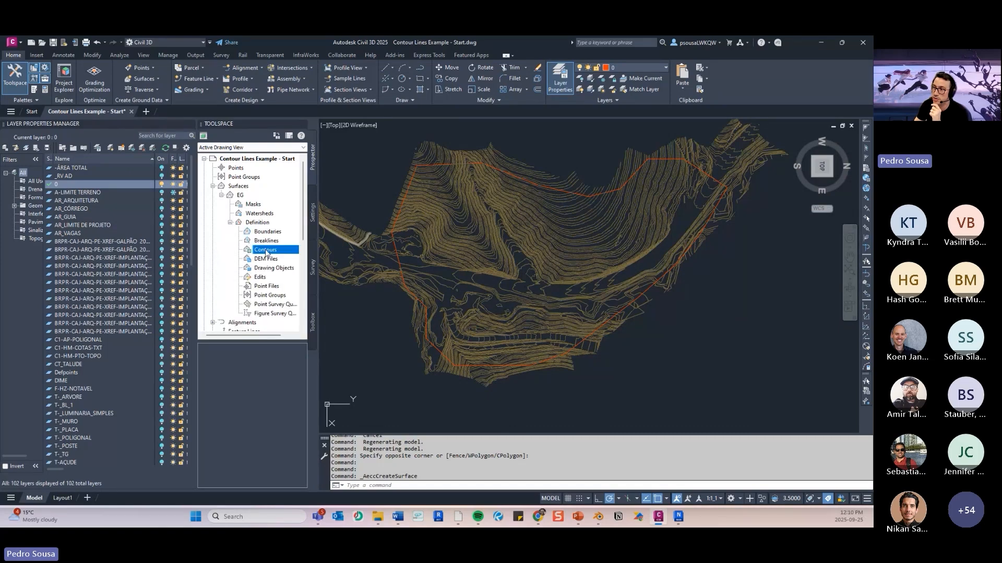
right_click(268, 253)
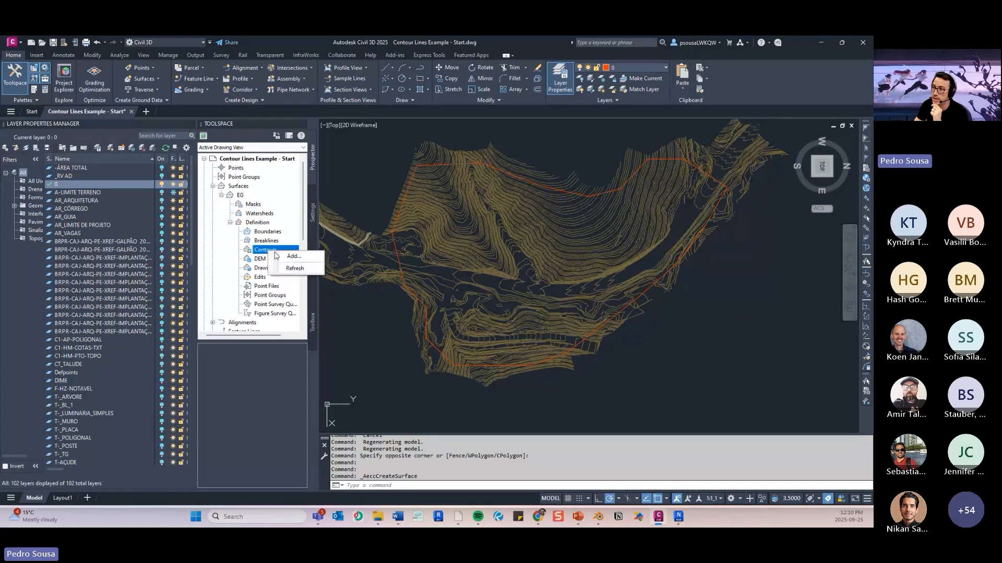
left_click(365, 194)
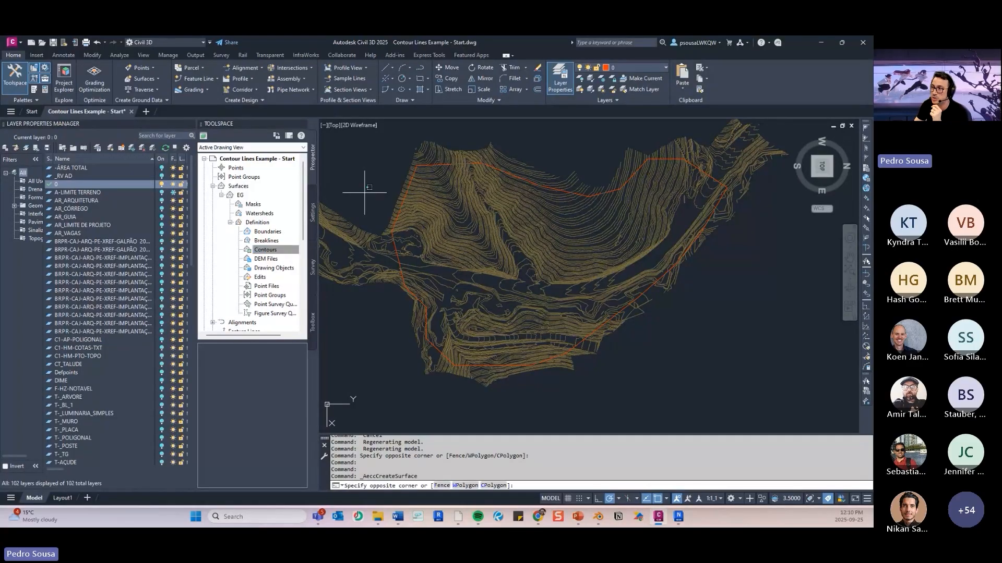
middle_click_drag(358, 188, 379, 196)
key("Escape")
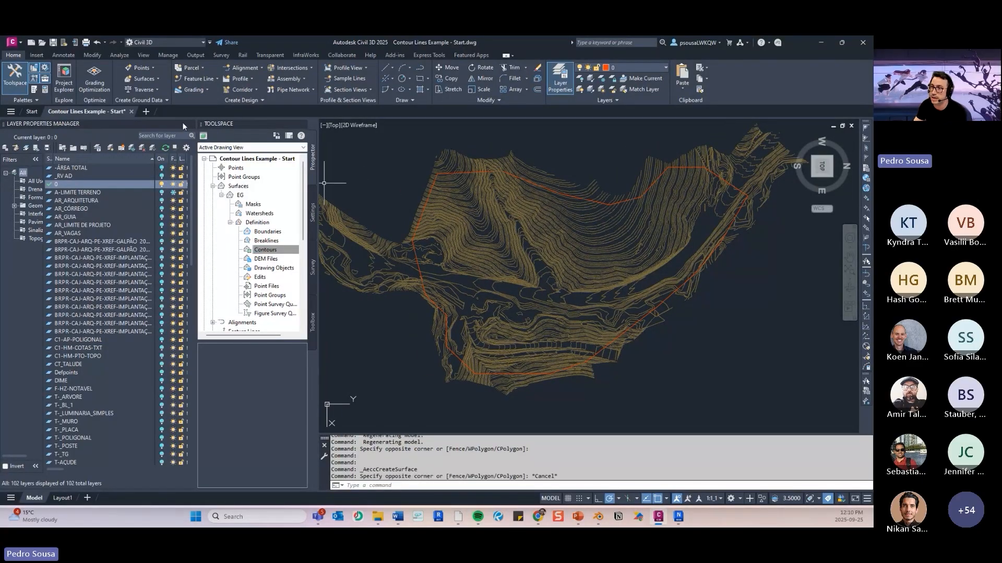
- Start adding contour data to the EG surface, keeping the default weeding factors, supplementing factors and flat-area options
left_click(170, 56)
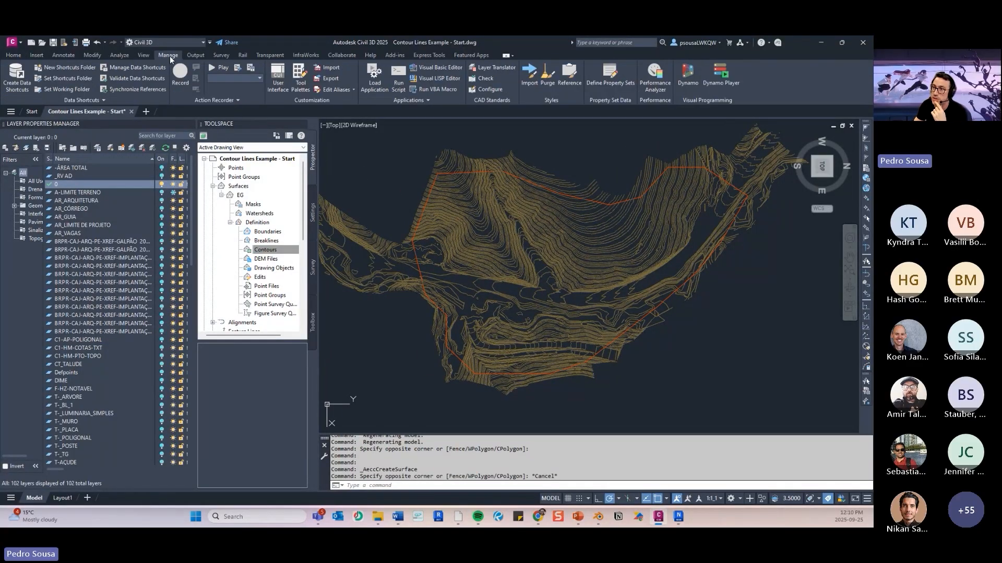
left_click(94, 55)
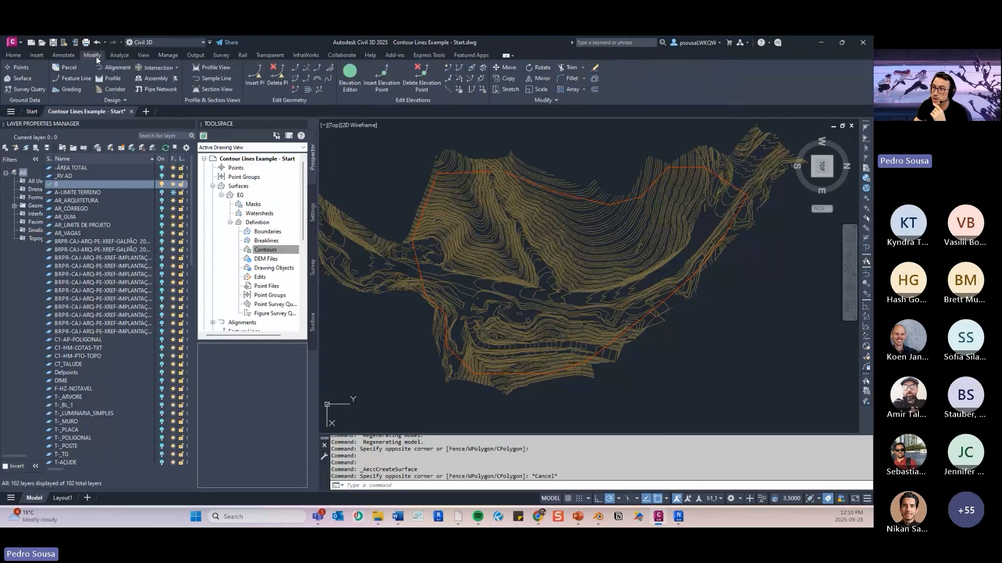
left_click(26, 79)
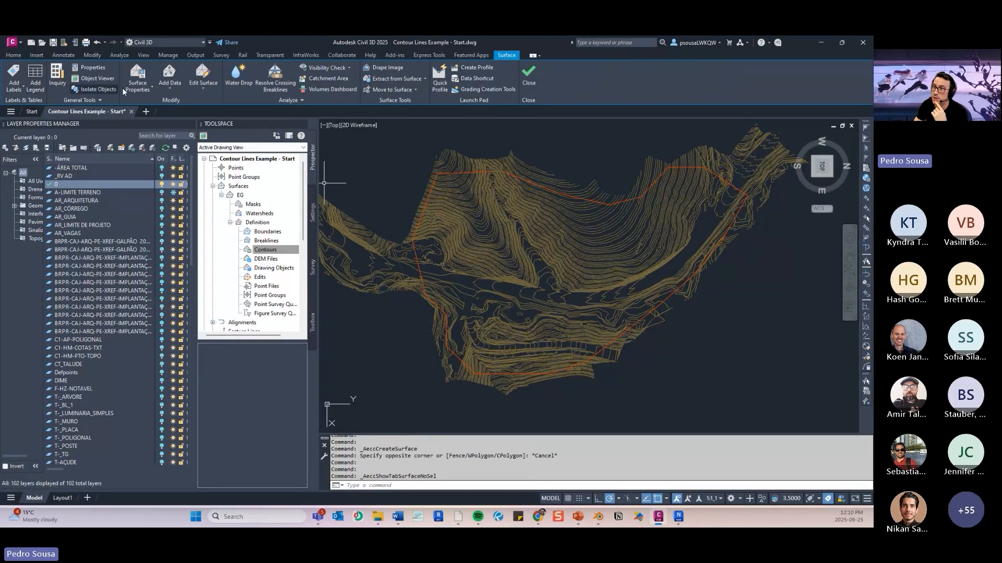
left_click(174, 79)
left_click(177, 143)
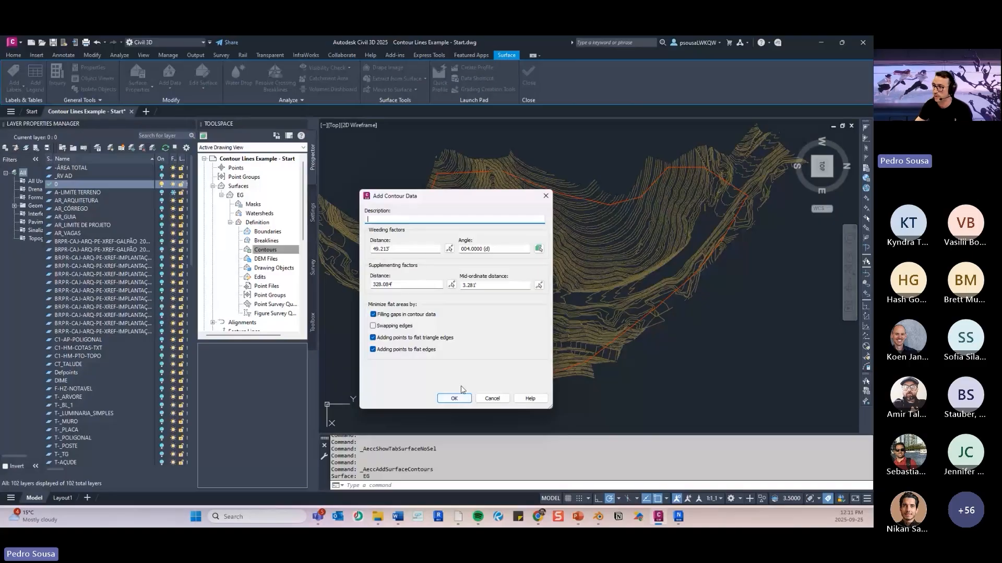
left_click(454, 398)
- Turn off the current layer 0 to hide the boundary polyline during the contour selection
scroll(407, 300, "down", 2)
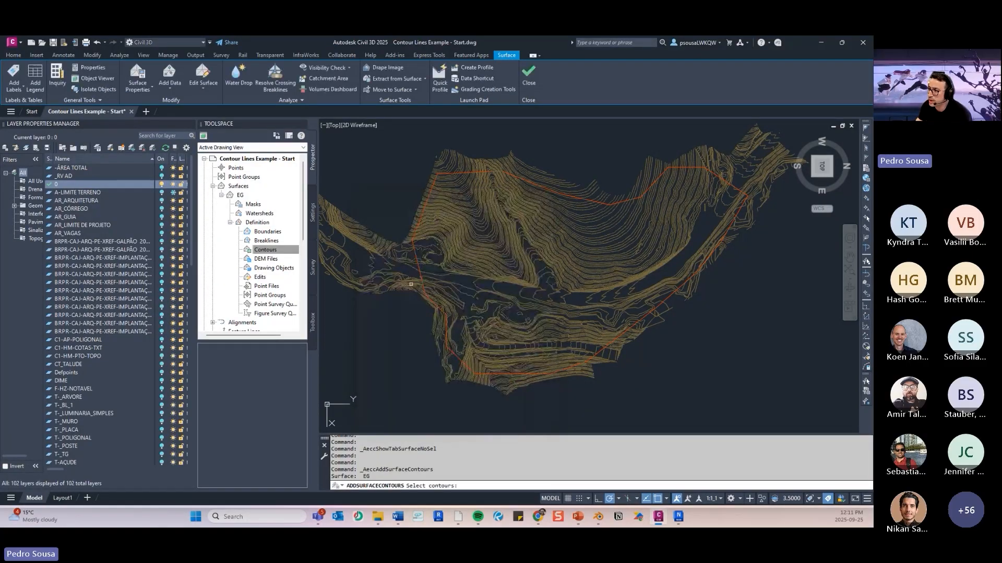
mouse_move(459, 320)
middle_mouse_down()
mouse_move(489, 348)
mouse_move(516, 342)
middle_mouse_up()
scroll(487, 312, "up", 3)
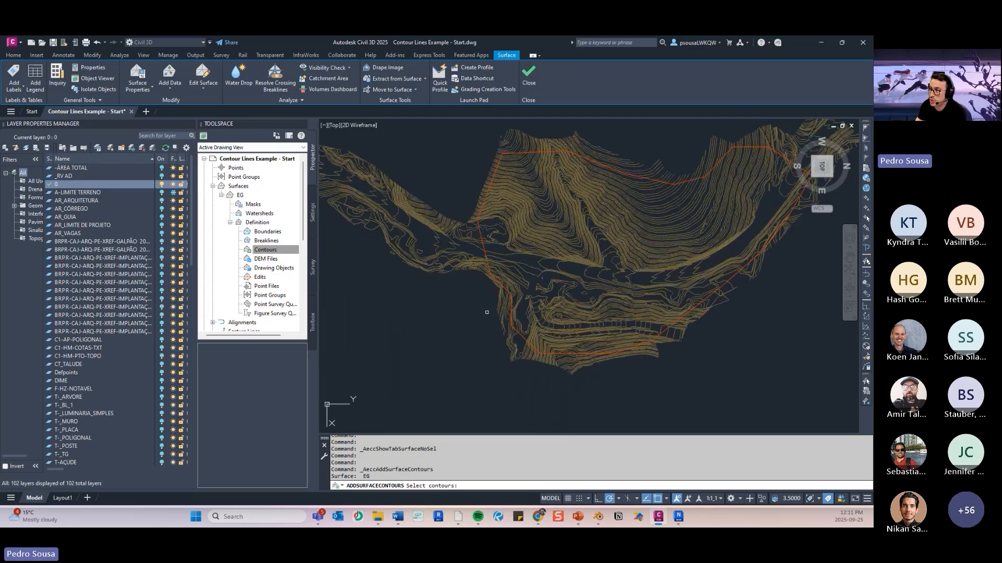
scroll(487, 312, "down", 2)
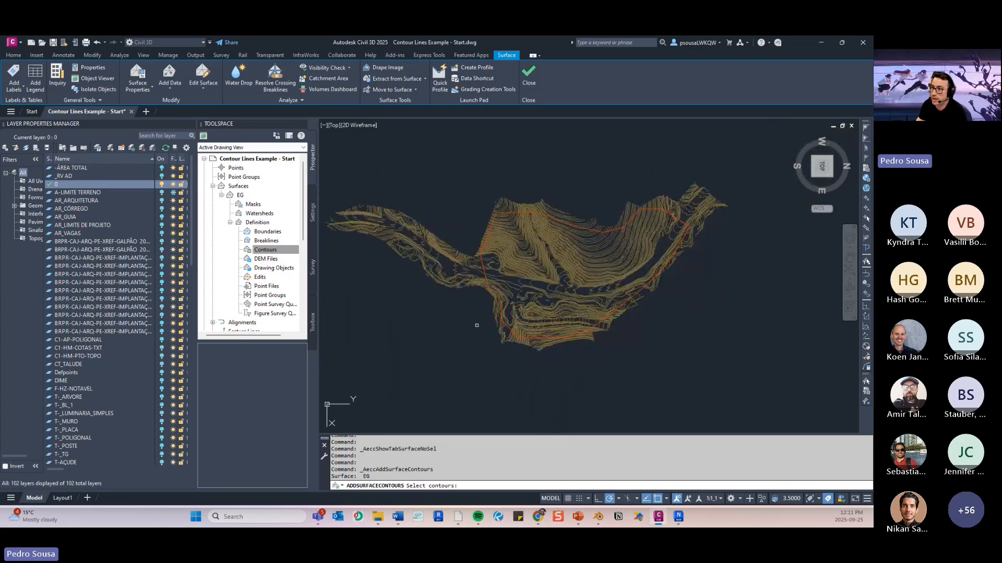
left_click(163, 184)
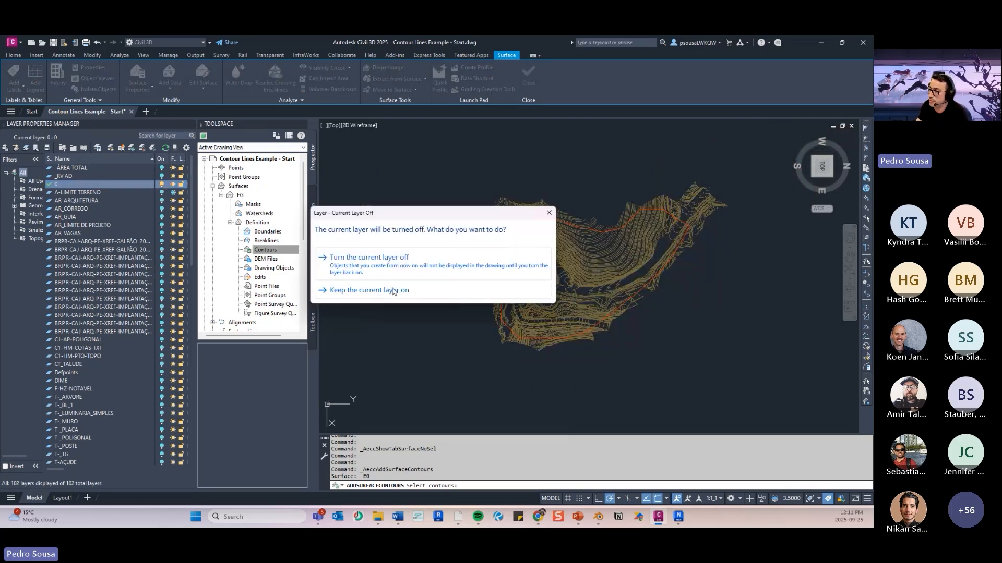
left_click(392, 274)
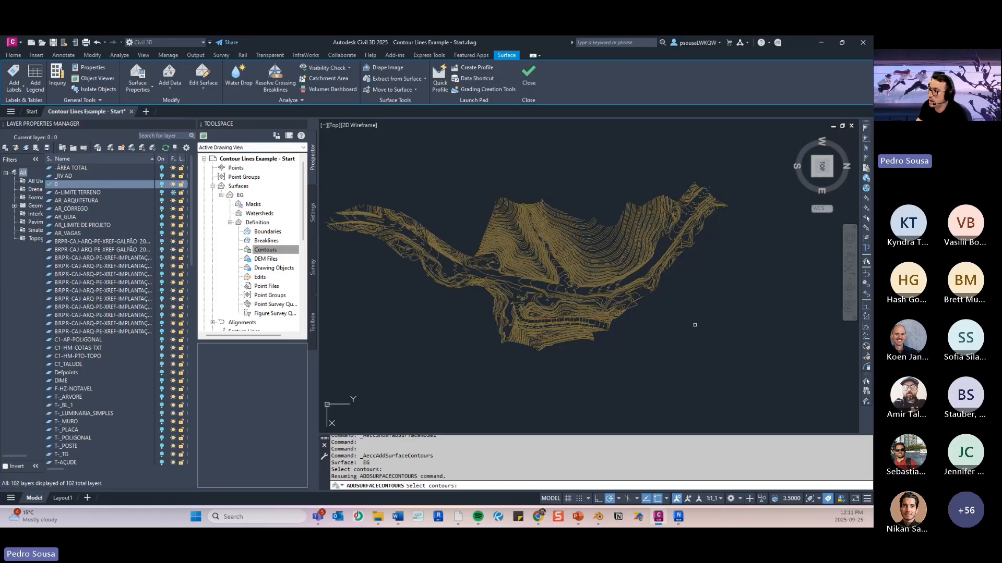
- Select all the contour lines with a crossing window and add them to the EG surface
left_click(750, 393)
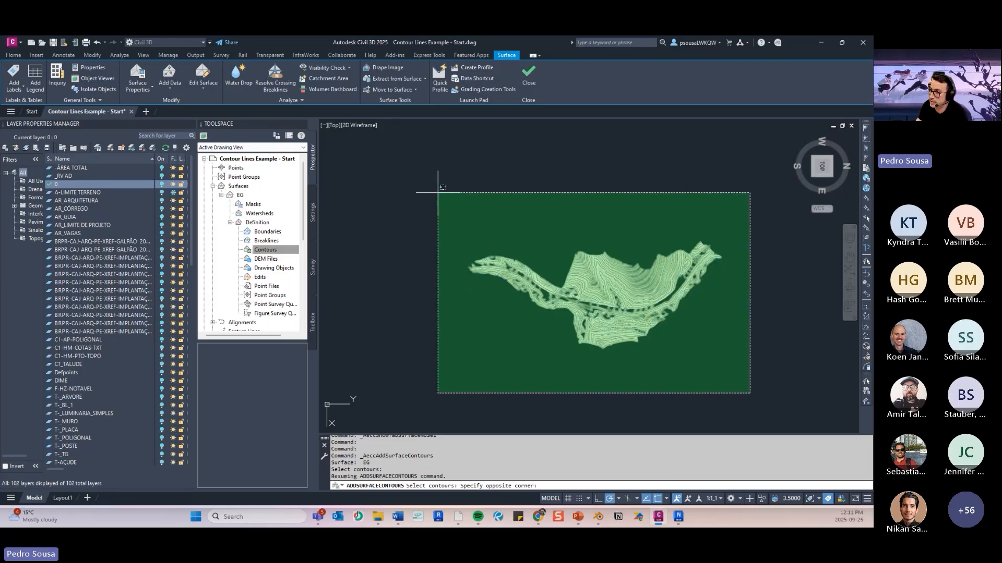
left_click(437, 193)
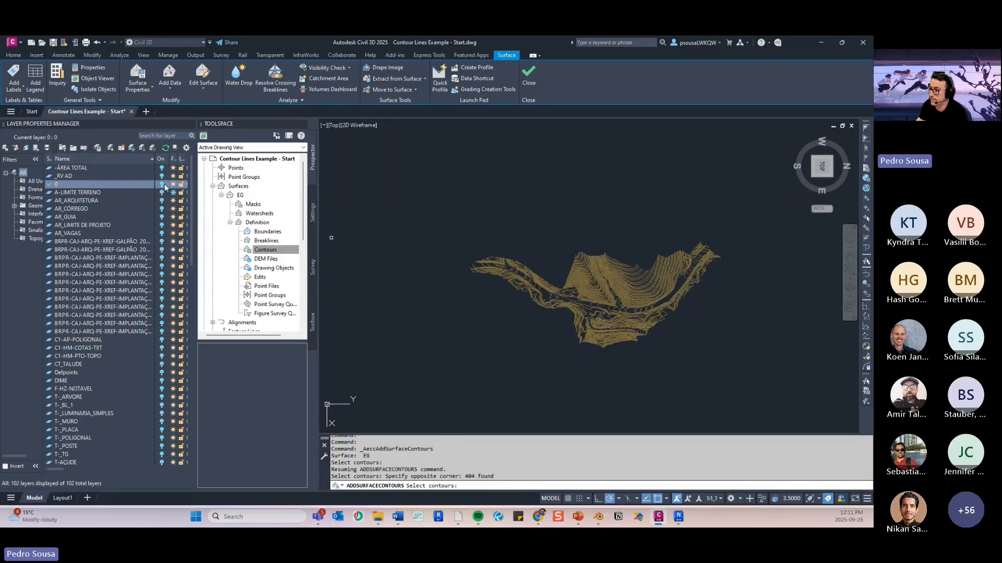
key("ctrl")
key("ctrl")
key("ctrl")
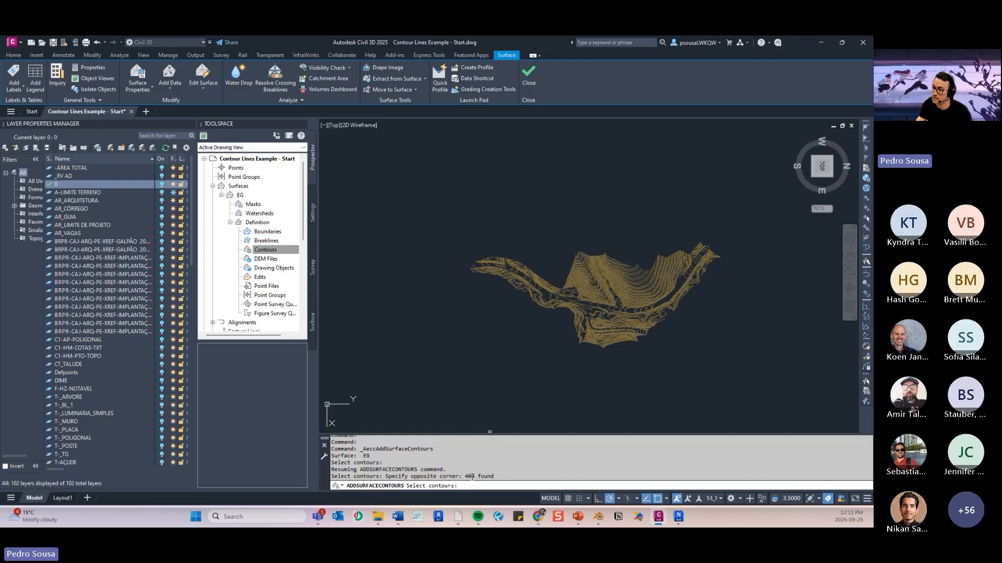
key("Return")
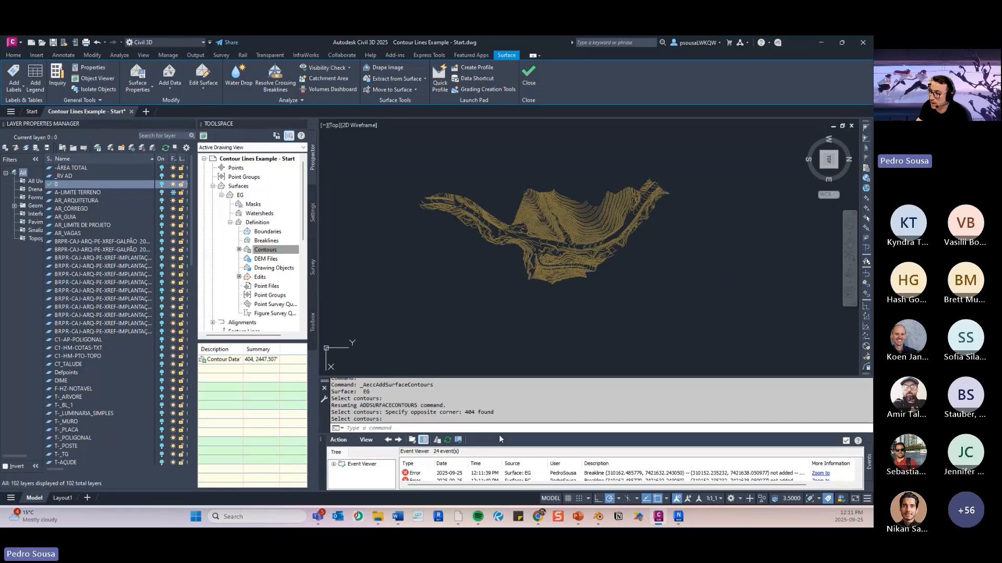
- Enlarge the Event Viewer to review the EG surface's breakline errors, and shrink it again
left_click_drag(511, 317, 510, 316)
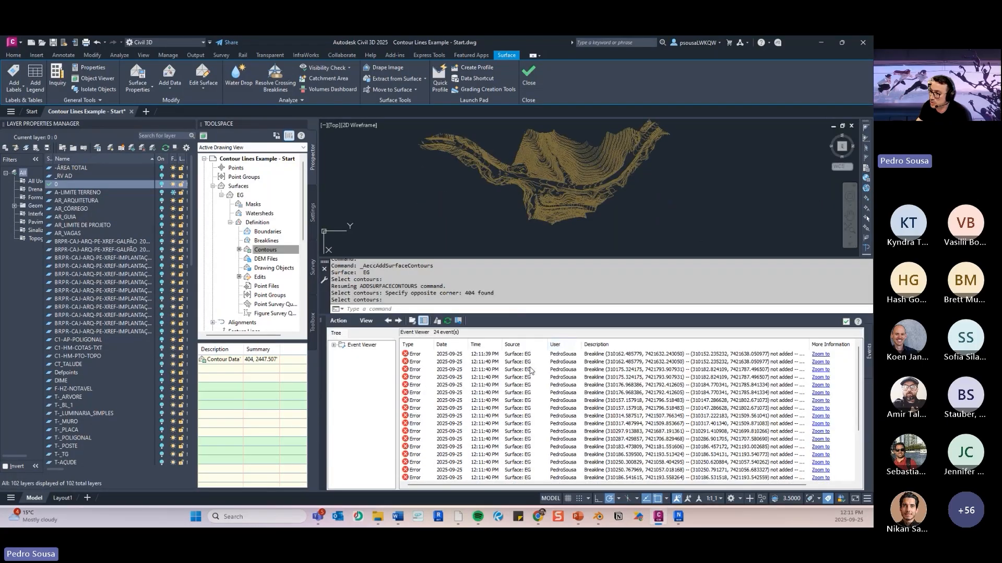
left_click_drag(602, 314, 596, 401)
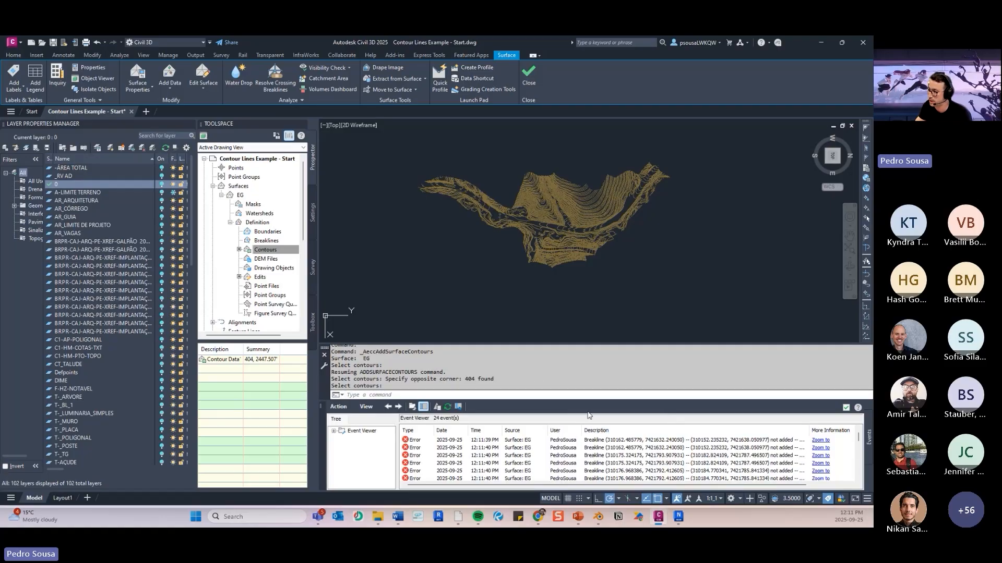
left_click_drag(567, 400, 567, 428)
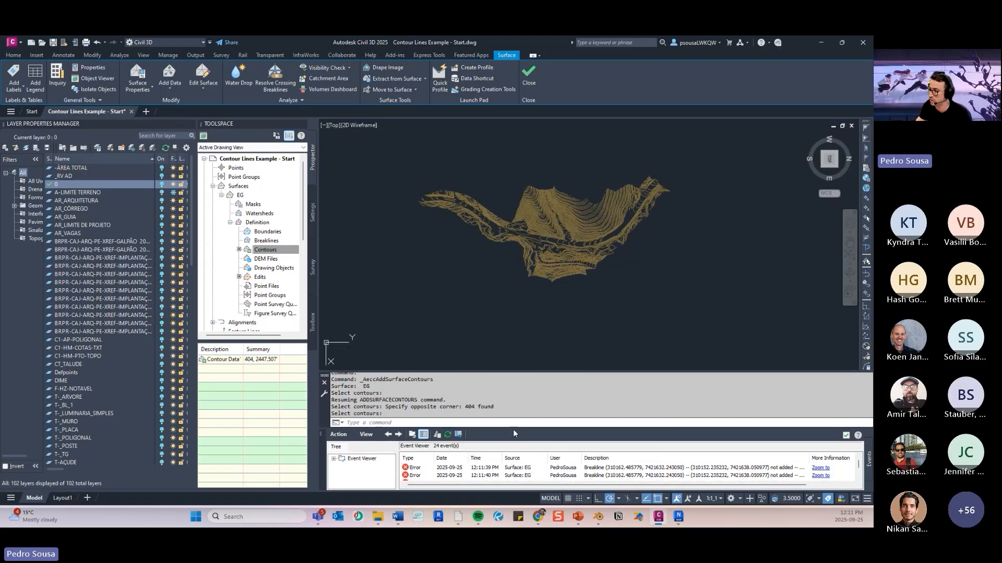
- Turn layer 0 back on to show the surface and the boundary polyline over the contours
middle_click_drag(637, 312, 614, 298)
scroll(600, 255, "up", 4)
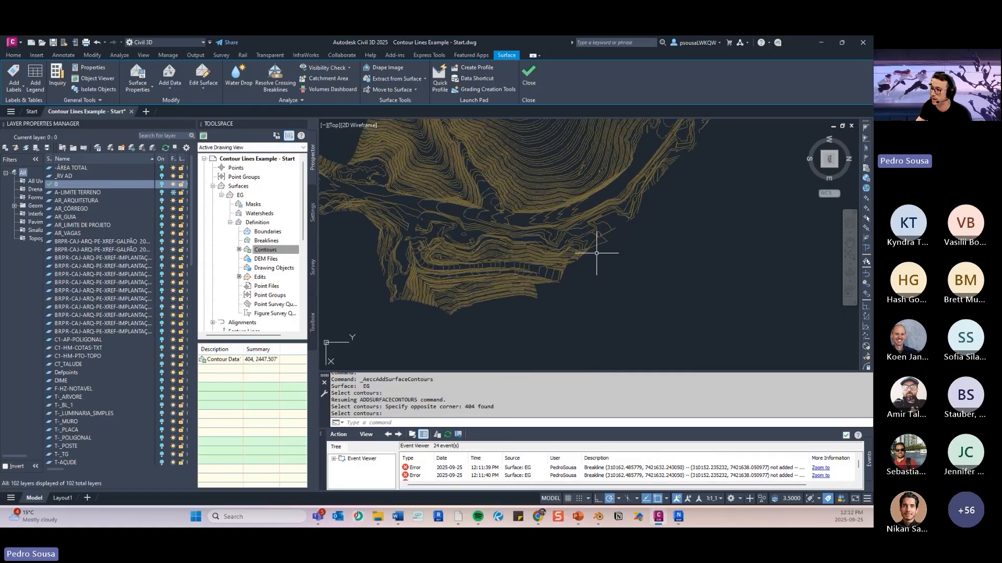
mouse_move(483, 257)
middle_mouse_down()
mouse_move(587, 312)
mouse_move(576, 300)
middle_mouse_up()
scroll(574, 303, "down", 2)
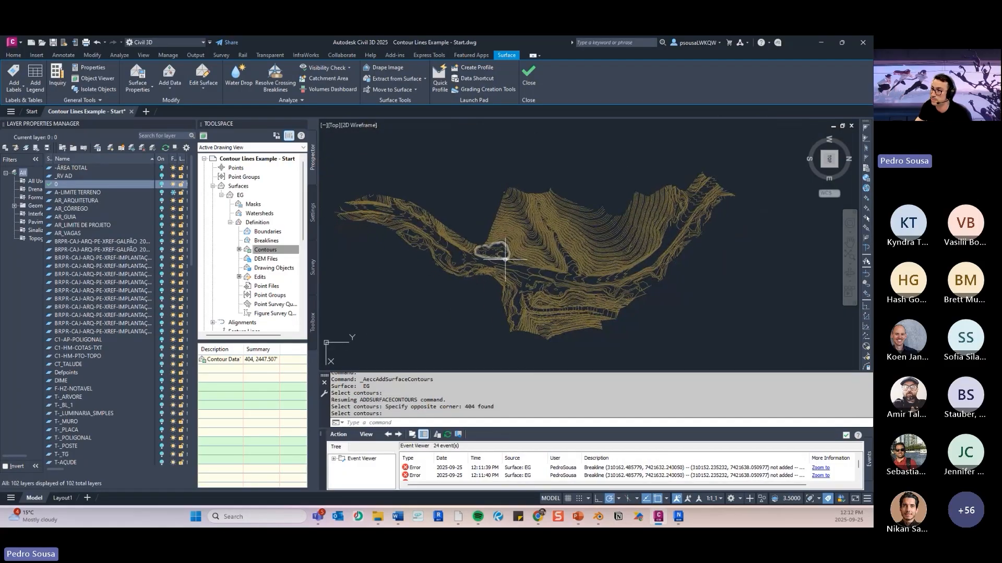
left_click(162, 186)
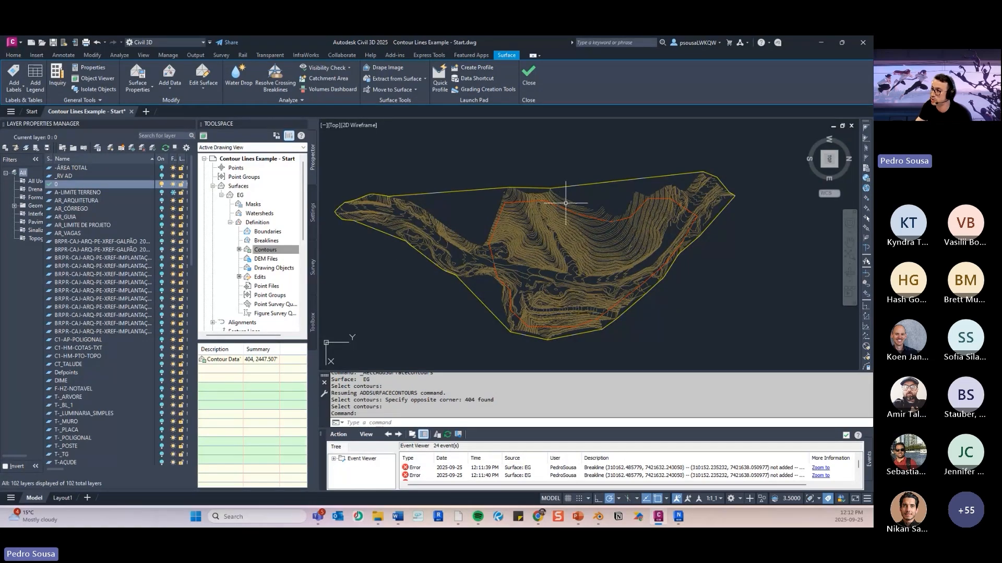
- Examine the EG surface's triangulation in the southeast isometric view
middle_click_drag(575, 255, 599, 253)
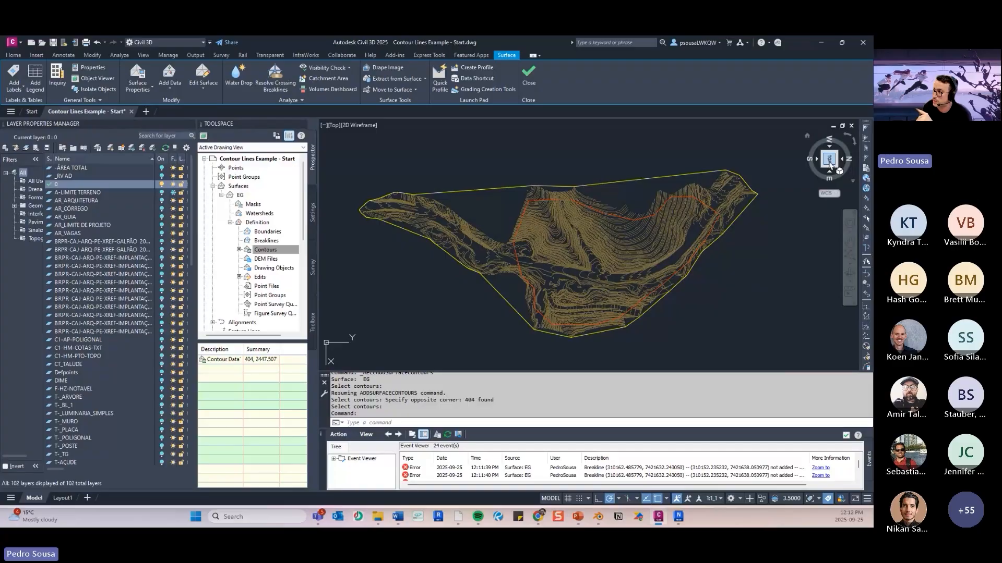
left_click(822, 167)
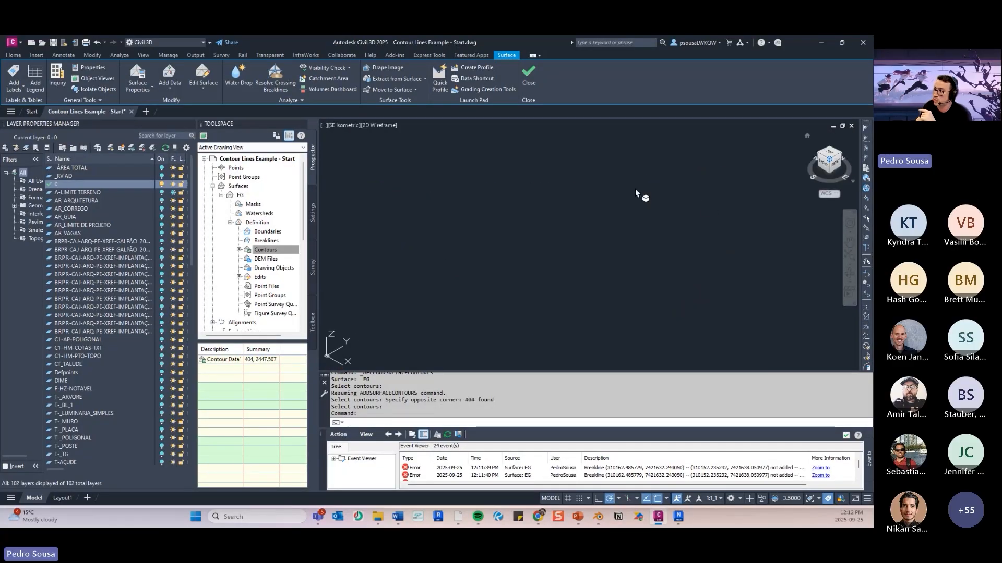
scroll(530, 254, "down", 2)
middle_click_drag(530, 255, 559, 211)
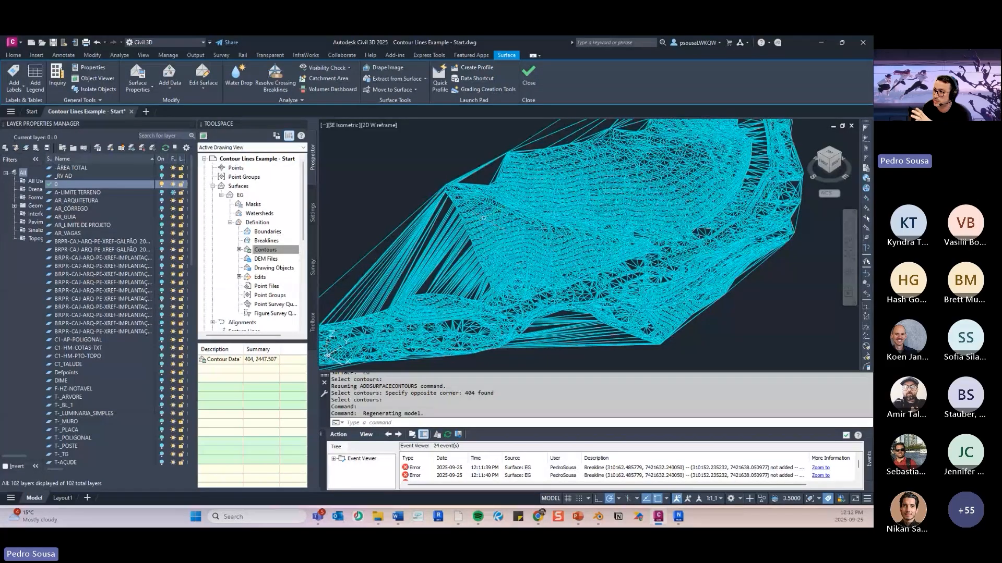
- Inspect the long stray triangles along the EG surface's outer edges and compare the surface with the boundary polyline below it
scroll(485, 219, "up", 3)
scroll(533, 229, "down", 2)
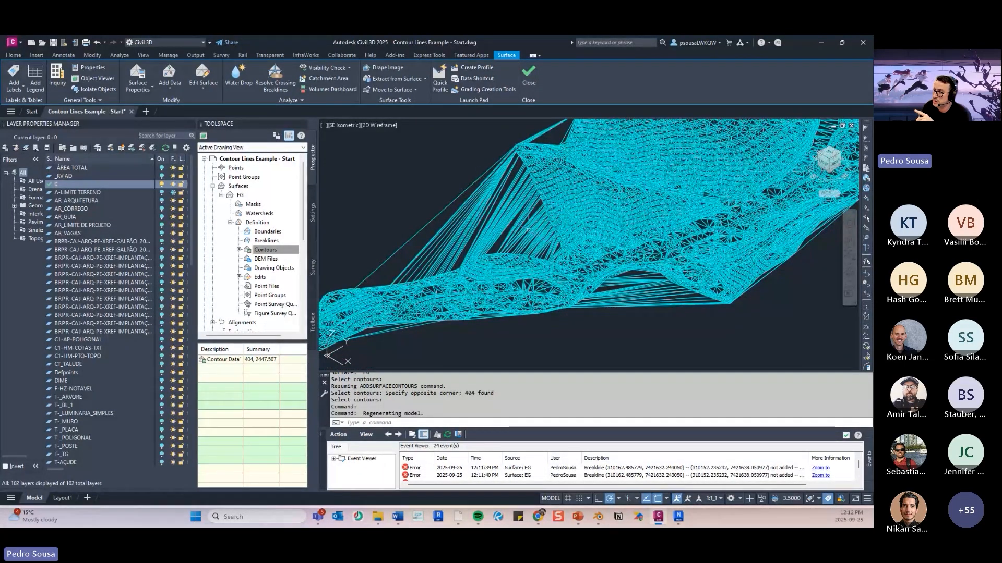
scroll(447, 197, "up", 2)
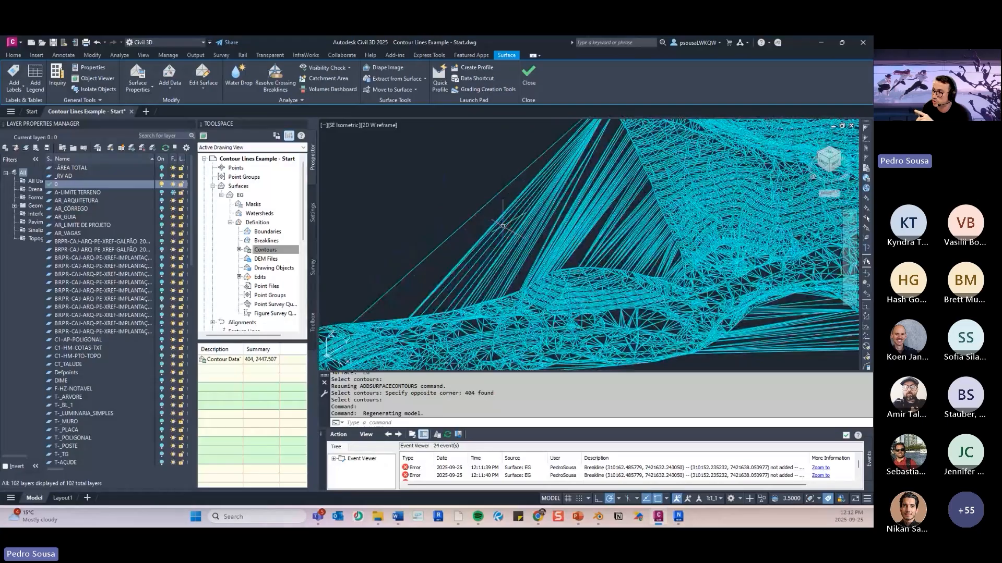
scroll(502, 226, "down", 2)
scroll(506, 185, "up", 1)
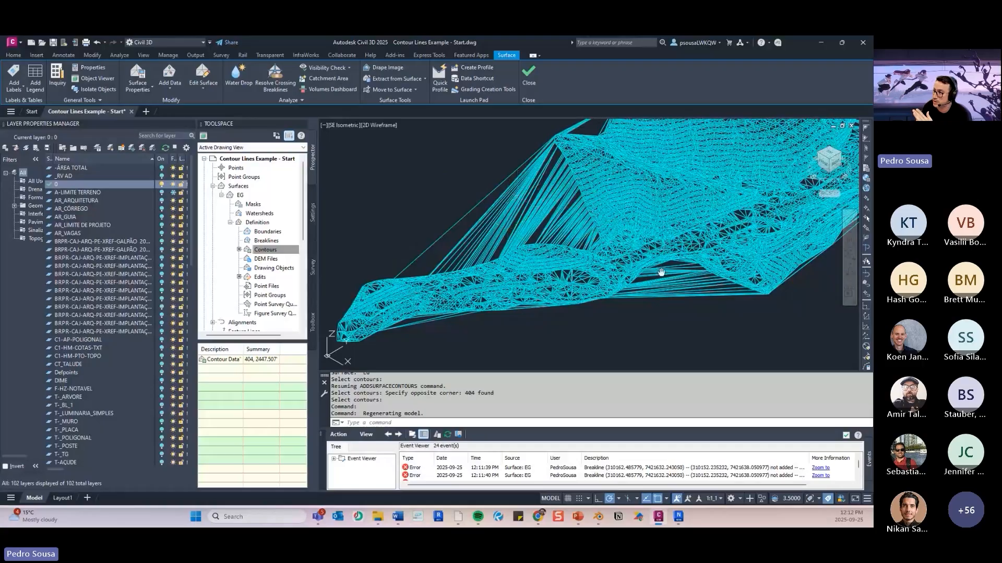
middle_click_drag(660, 272, 609, 267)
middle_click_drag(674, 225, 617, 325)
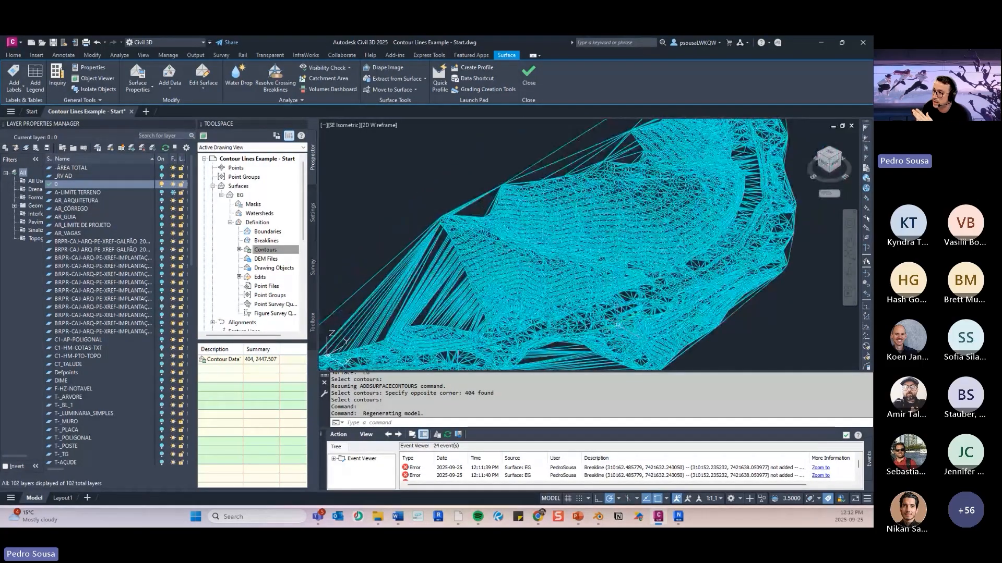
middle_click_drag(604, 138, 571, 192)
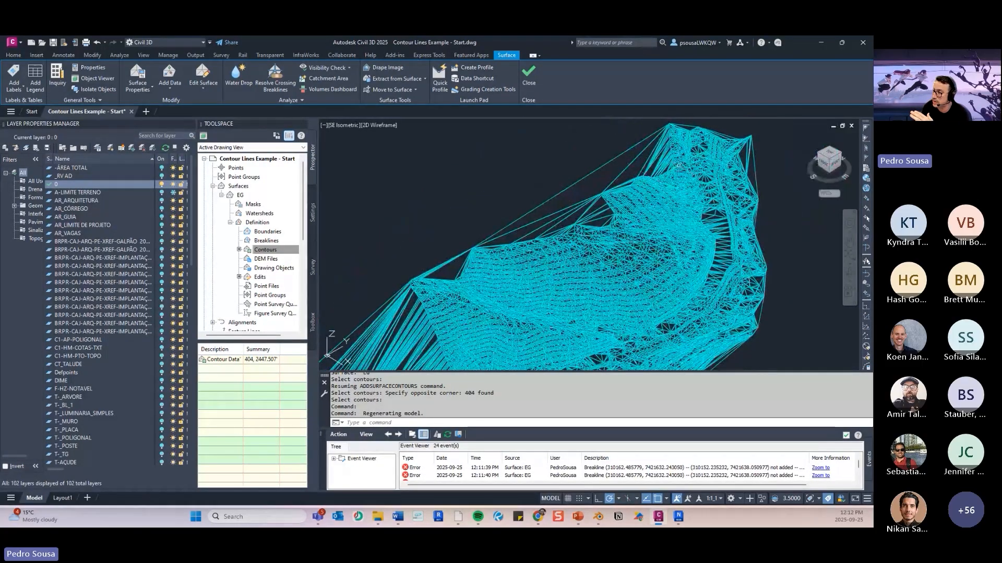
middle_click_drag(677, 167, 617, 172)
middle_click_drag(615, 246, 653, 194, "shift")
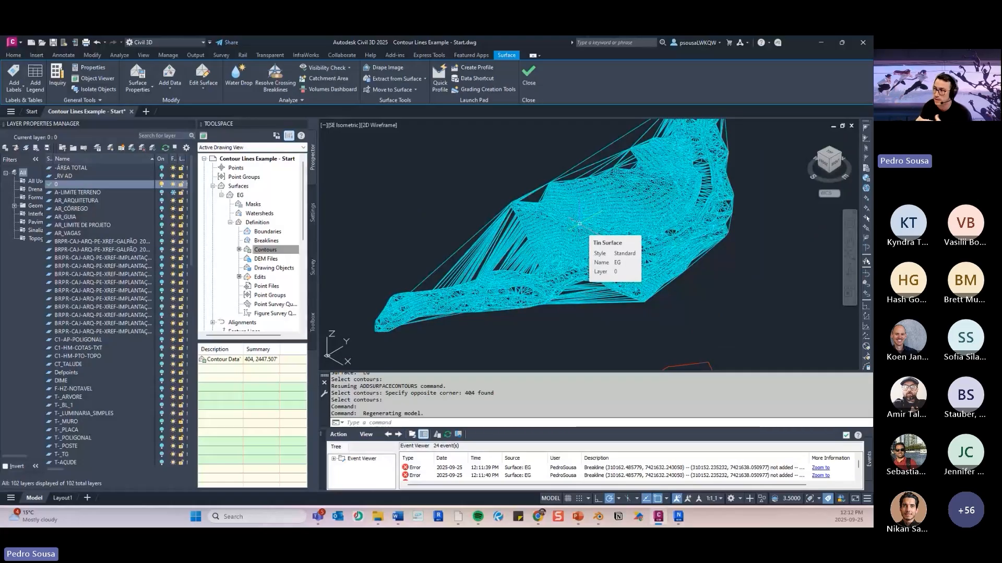
middle_click_drag(565, 168, 544, 150)
scroll(562, 187, "down", 5)
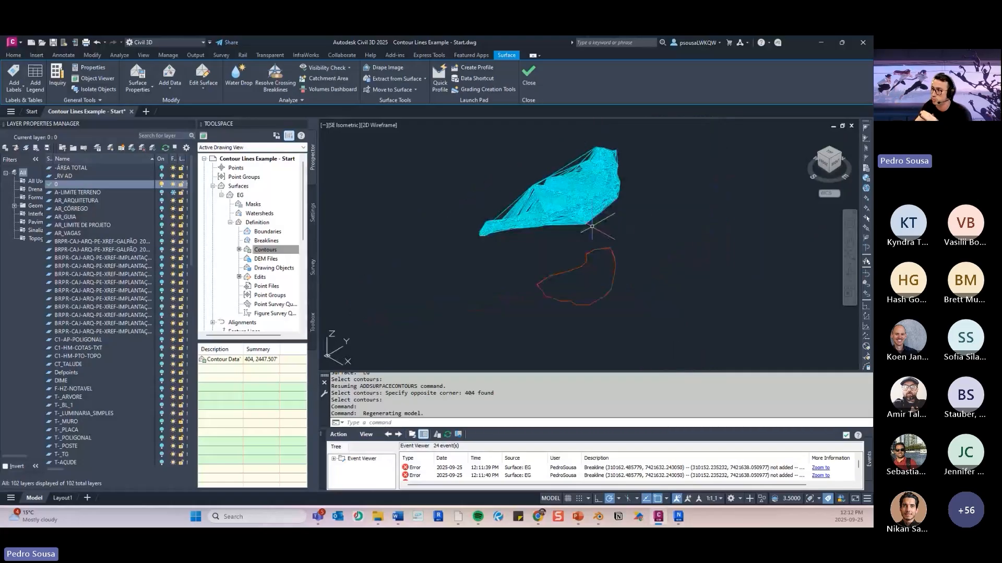
- Switch to PowerPoint to view the Add Contours and Specify Boundary slides, and return to Civil 3D
left_click(577, 517)
key("Down")
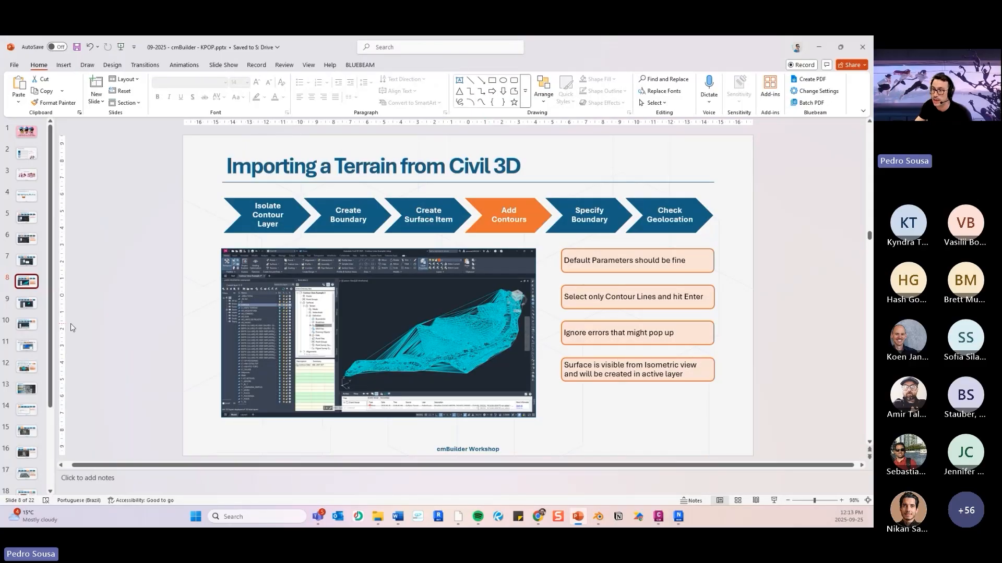
key("Down")
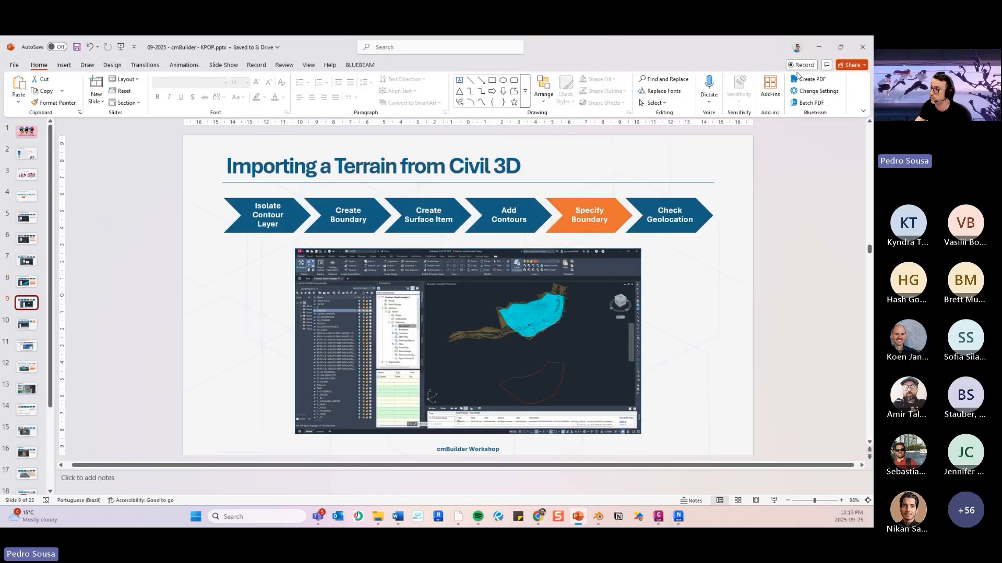
left_click(821, 47)
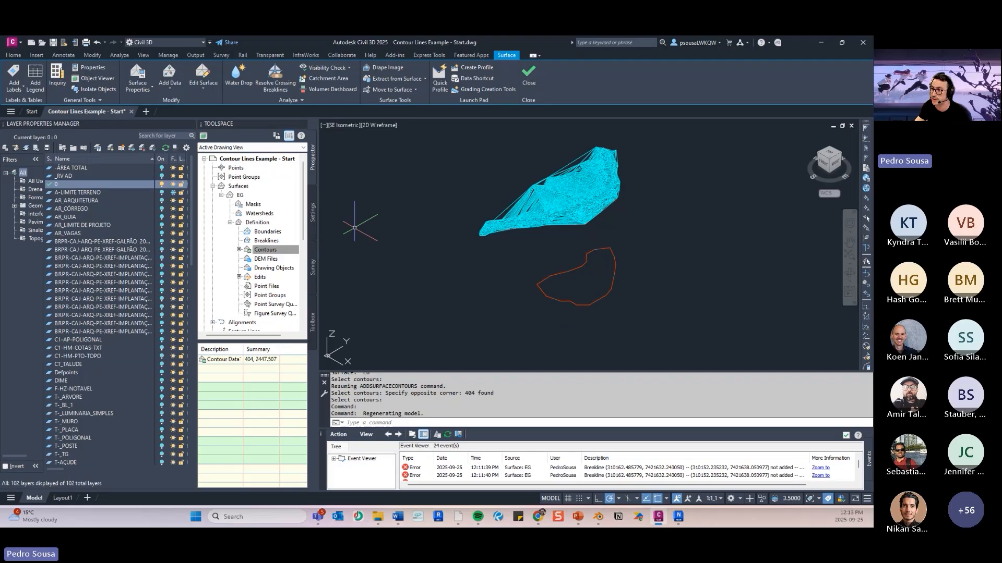
- Add the red closed polyline to the EG surface as an Outer boundary named Limits, with the non-destructive breakline option on
left_click(266, 232)
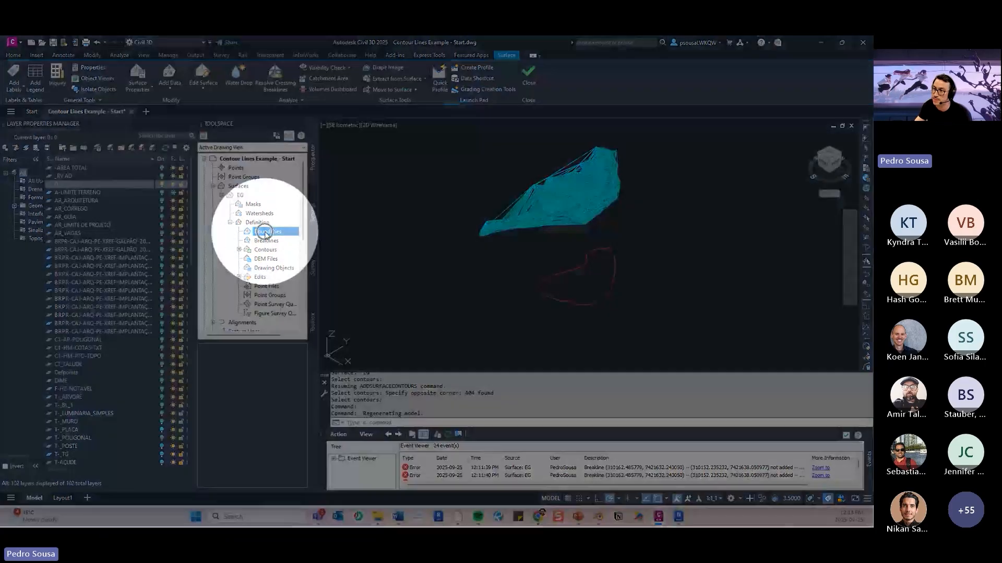
right_click(266, 234)
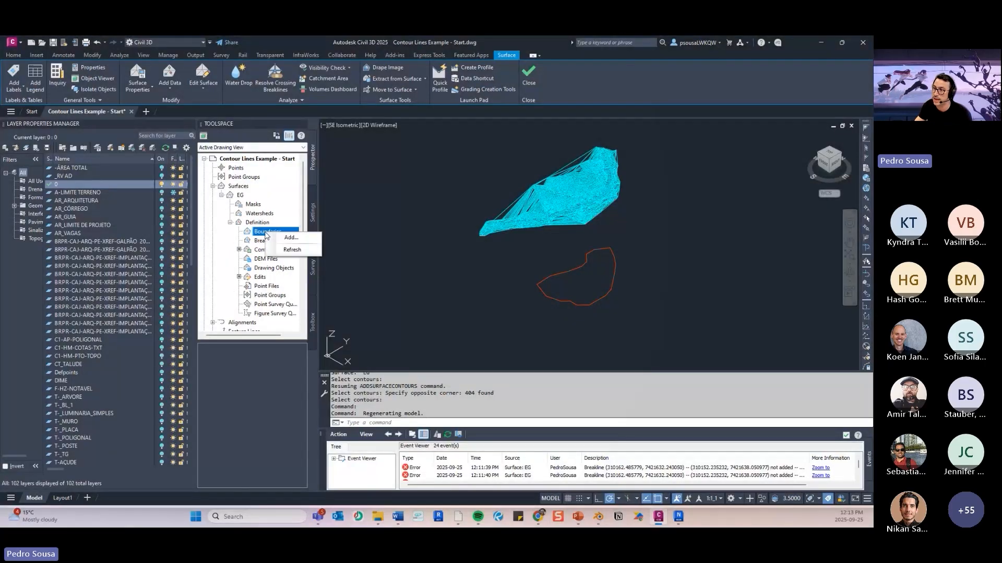
left_click(290, 238)
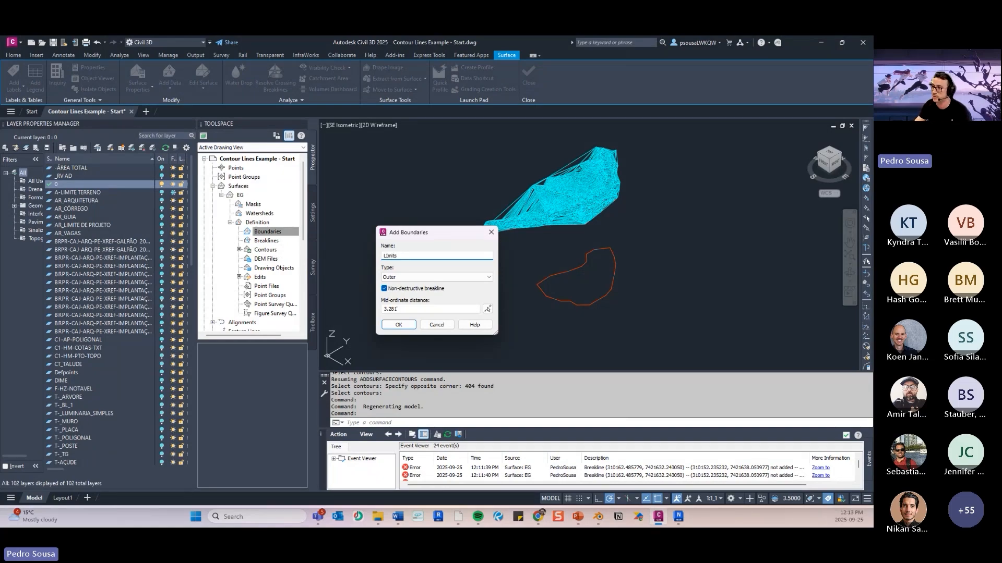
left_click(421, 279)
left_click(404, 285)
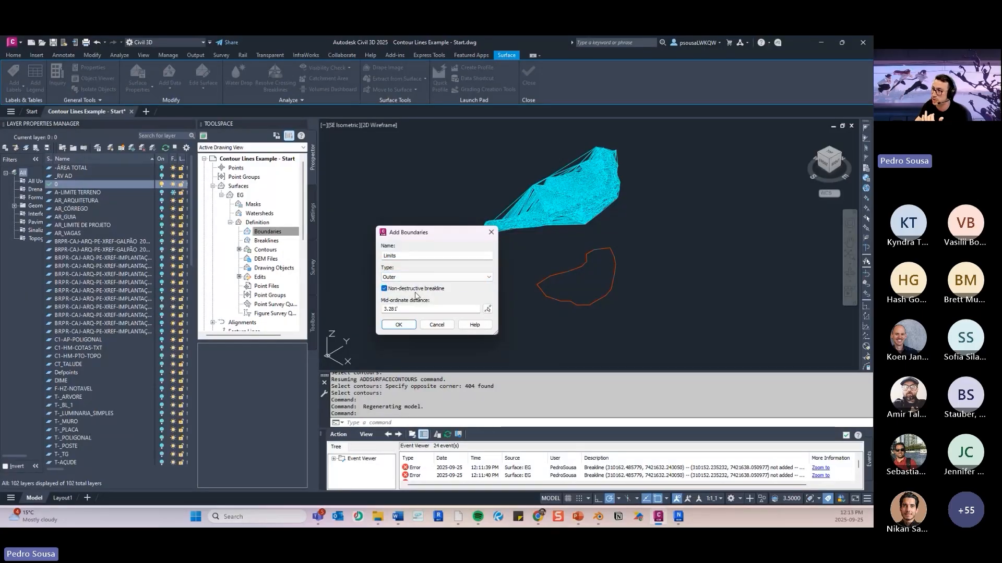
left_click(406, 325)
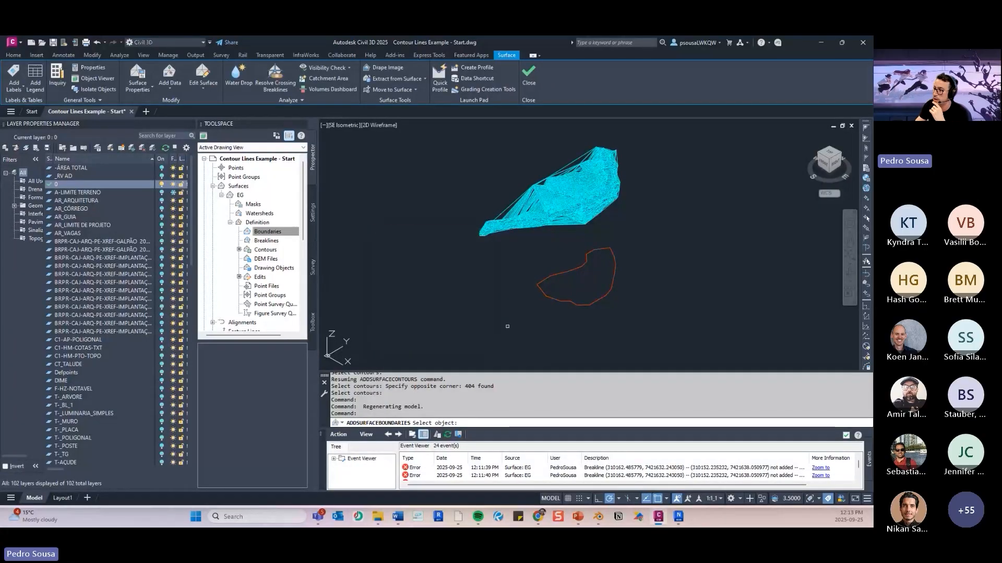
left_click(540, 285)
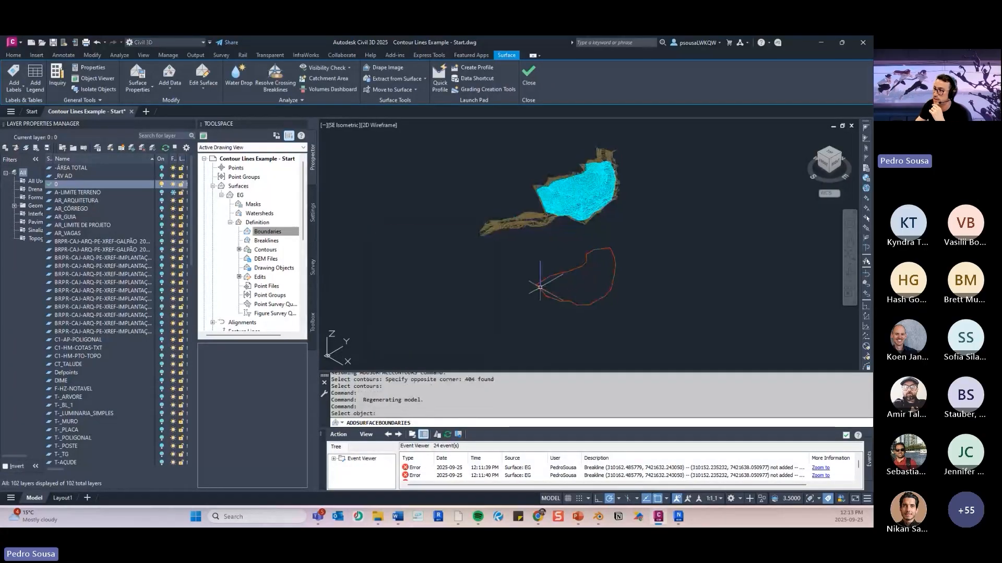
- Examine the trimmed EG surface against the surrounding contours and the boundary polyline in the isometric view
scroll(665, 203, "up", 2)
scroll(665, 204, "up", 2)
middle_click_drag(551, 231, 592, 202)
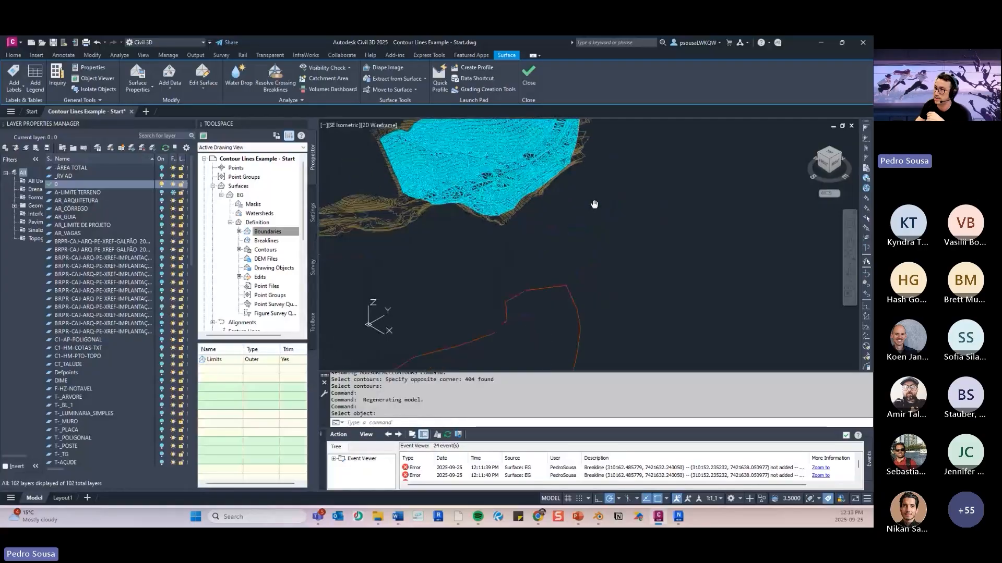
scroll(584, 246, "down", 4)
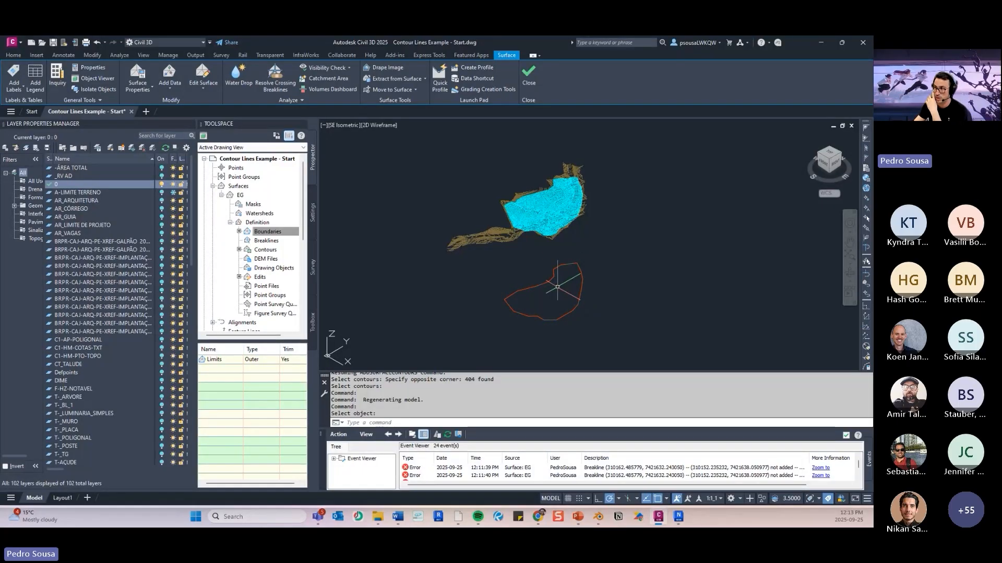
scroll(556, 235, "up", 5)
mouse_move(524, 163)
middle_mouse_down()
mouse_move(540, 242)
mouse_move(537, 217)
mouse_move(619, 197)
middle_mouse_up()
scroll(463, 214, "down", 3)
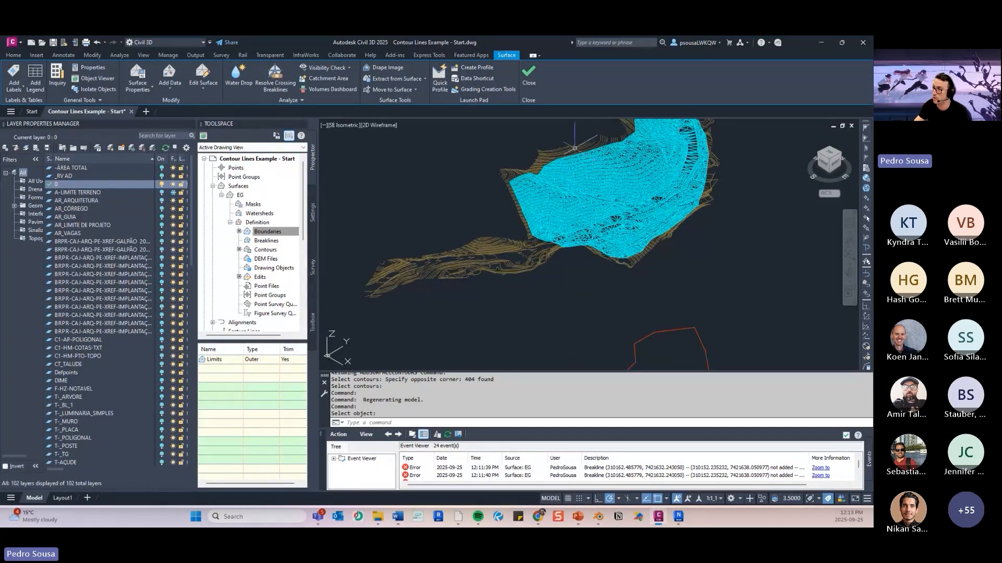
- Check the surface boundary over the contours in the top view, and orbit to inspect the trimmed surface in 3D
left_click(829, 154)
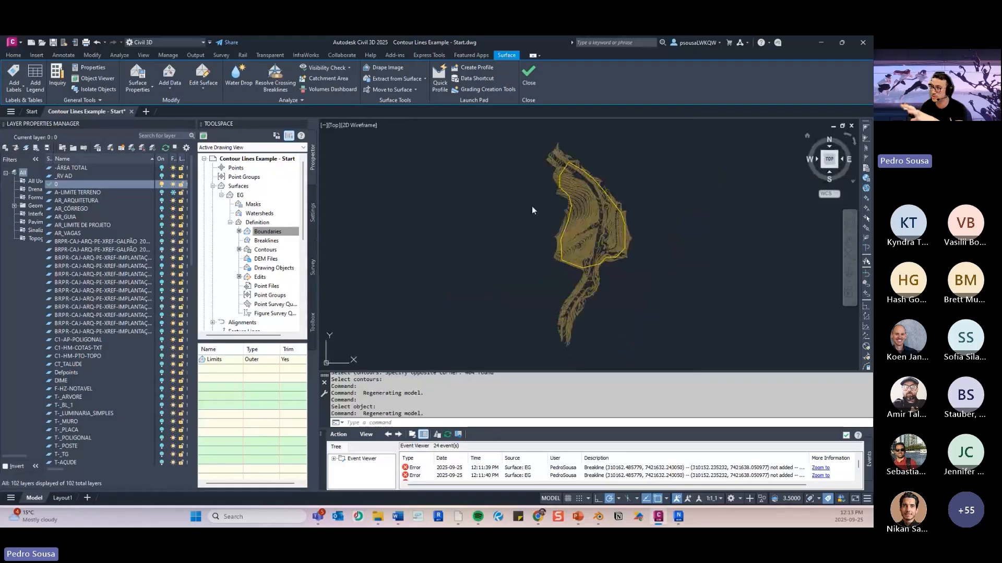
scroll(621, 284, "up", 5)
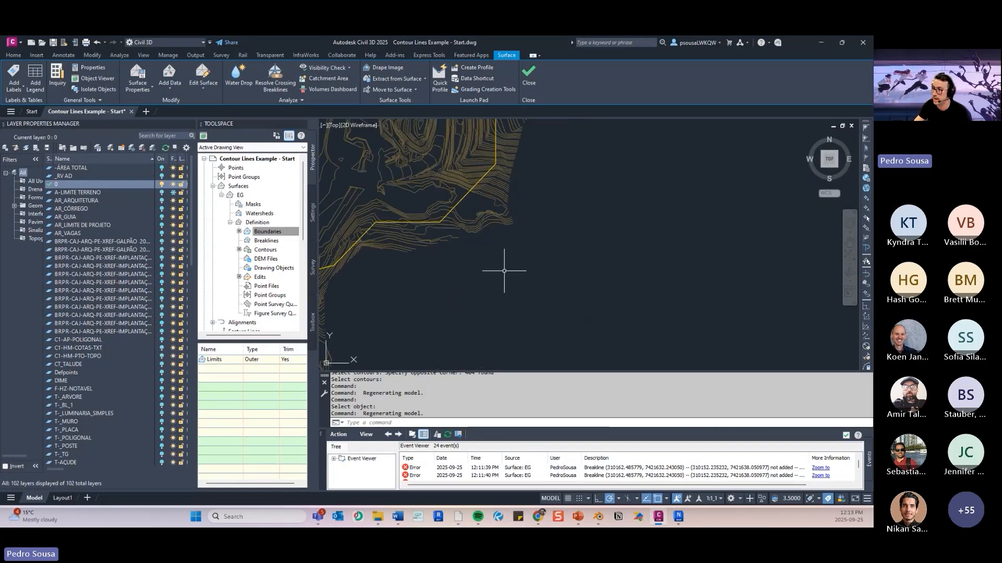
scroll(504, 271, "down", 4)
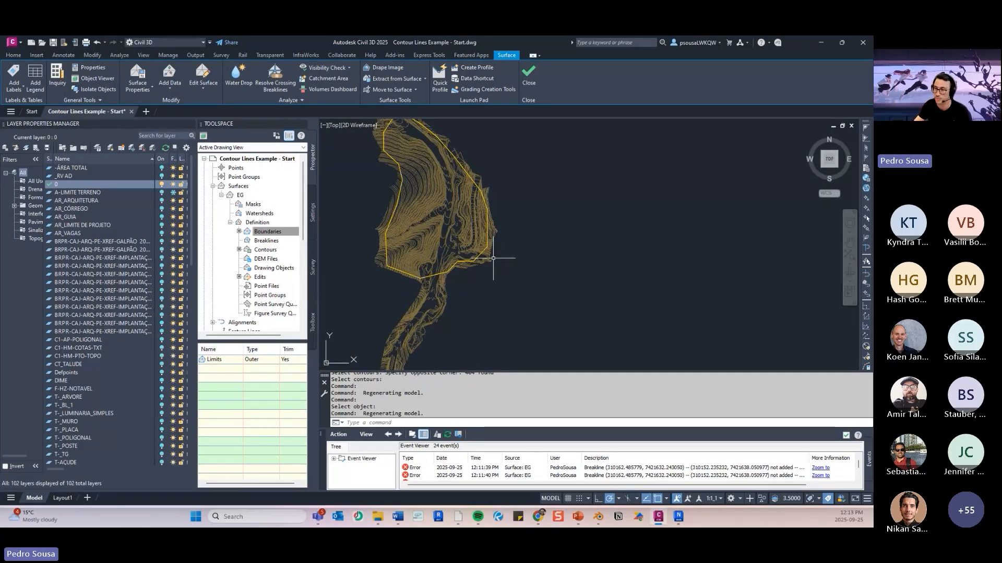
left_click(822, 160)
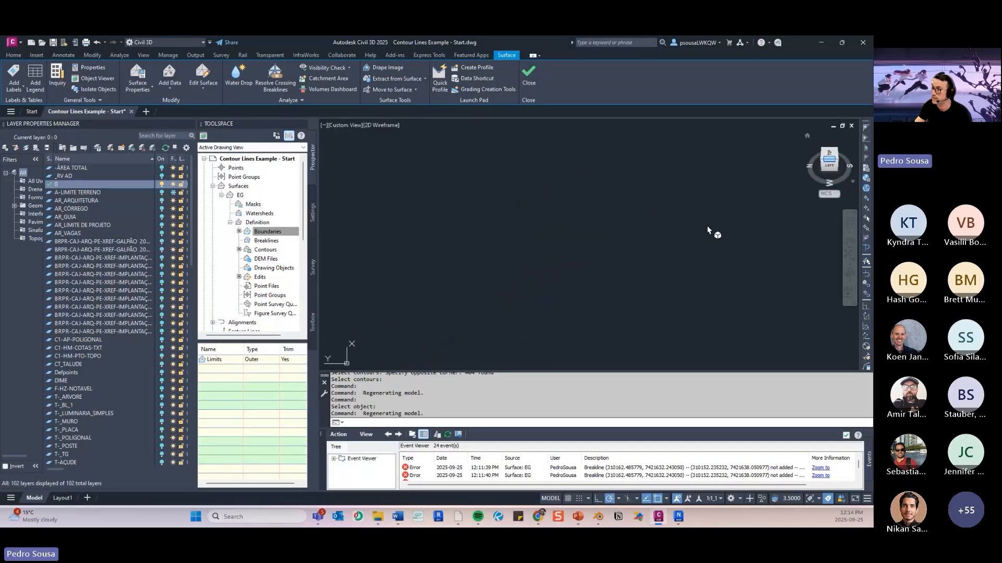
scroll(531, 255, "up", 6)
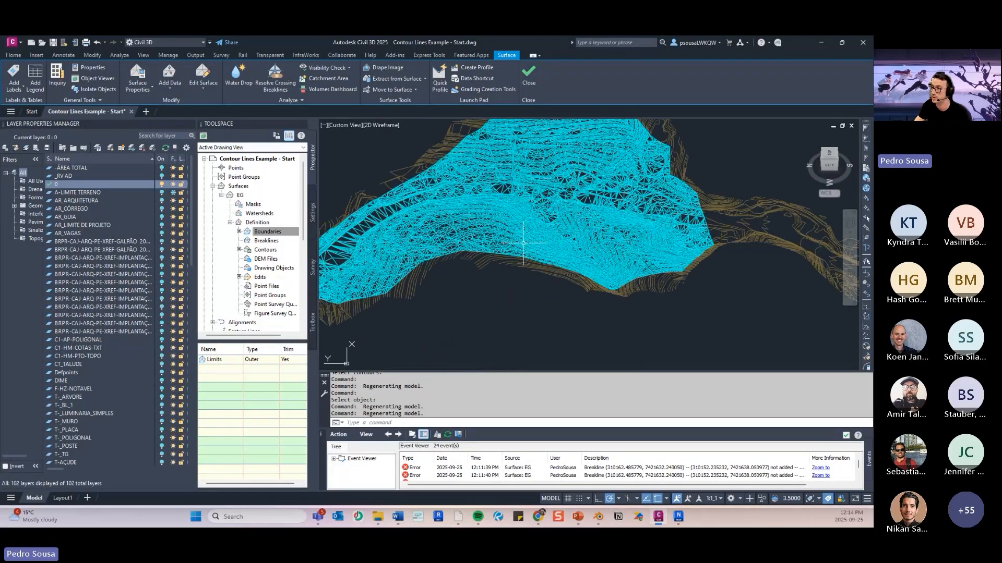
mouse_move(531, 254)
middle_mouse_down("shift")
mouse_move(589, 230)
mouse_move(626, 260)
middle_mouse_up("shift")
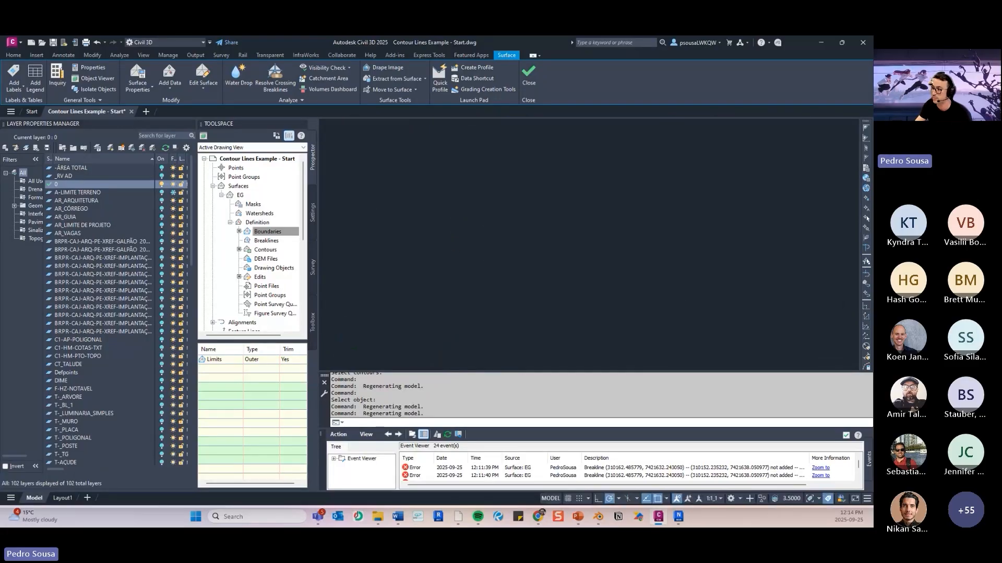
- Switch to PowerPoint to read the Check Geolocation slide about the ID command, and return to Civil 3D
left_click(578, 517)
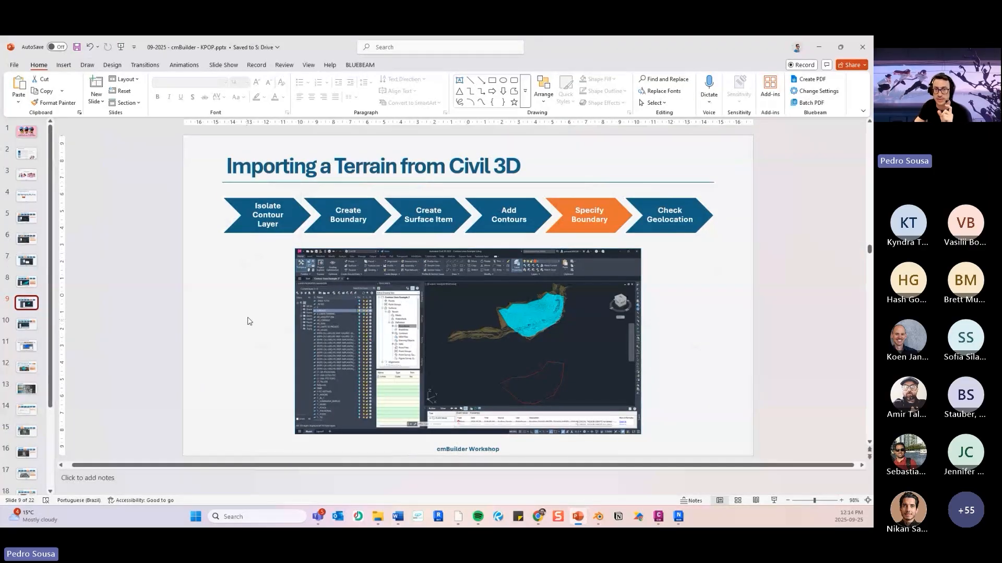
left_click(29, 330)
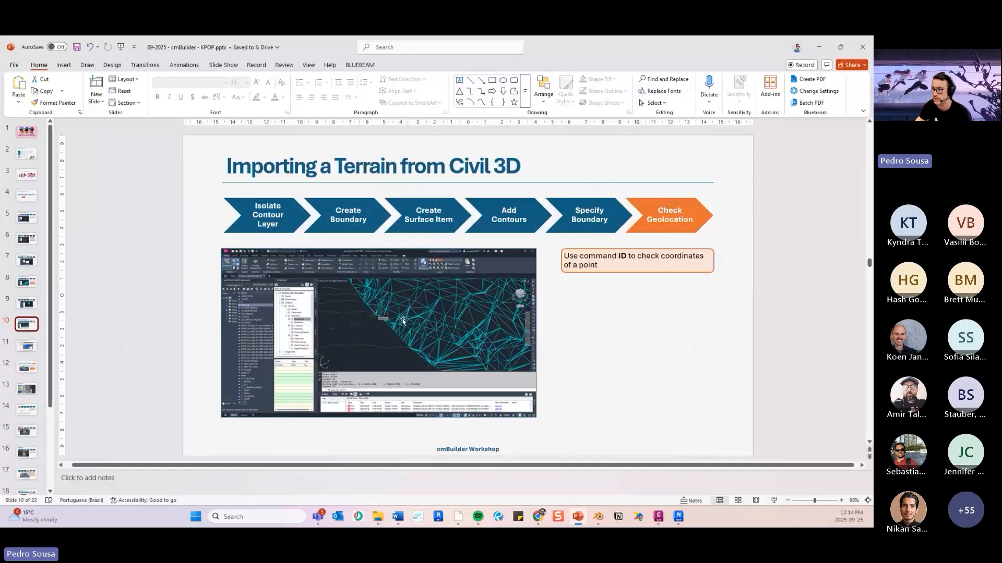
double_click(622, 256)
left_click(633, 315)
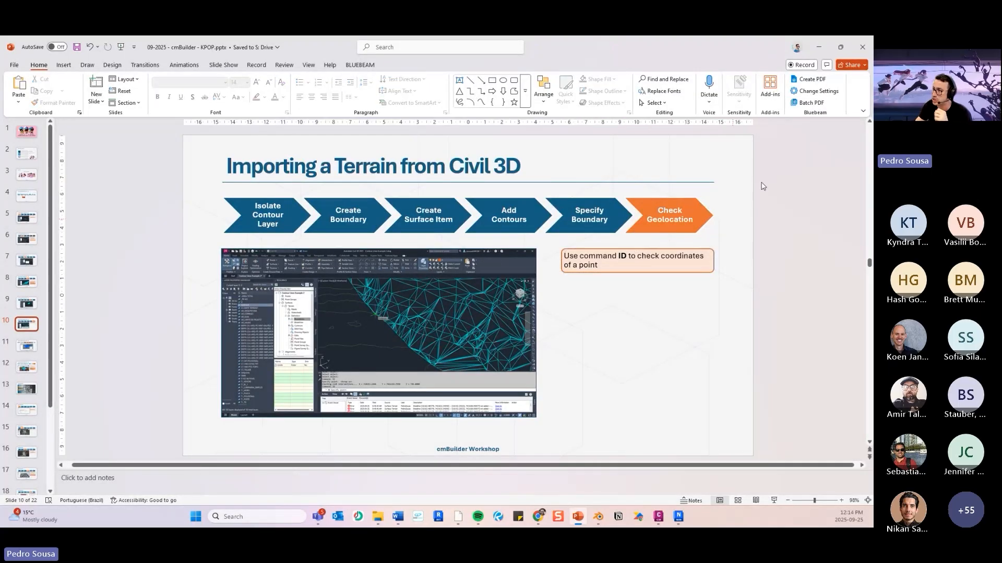
left_click(818, 47)
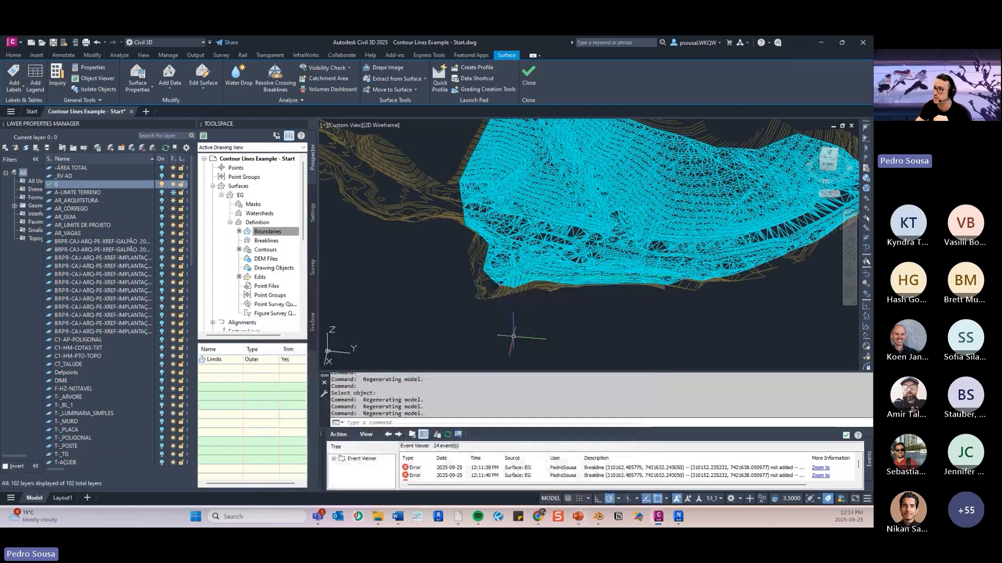
- Query the coordinates of a point on the EG surface's edge using the ID command with object snap on, and review its X, Y and Z
scroll(443, 281, "up", 3)
left_click(443, 290)
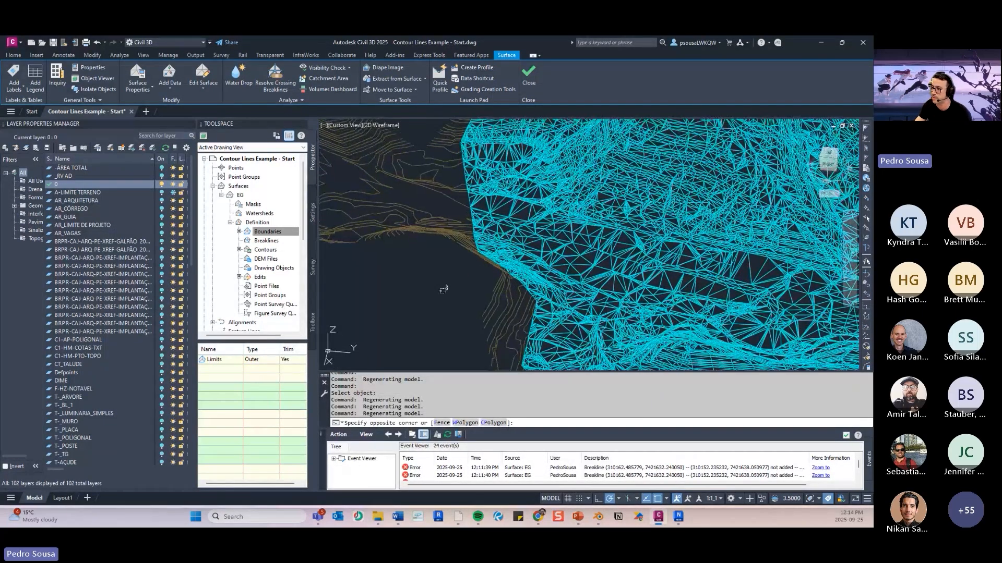
key("Escape")
type("i")
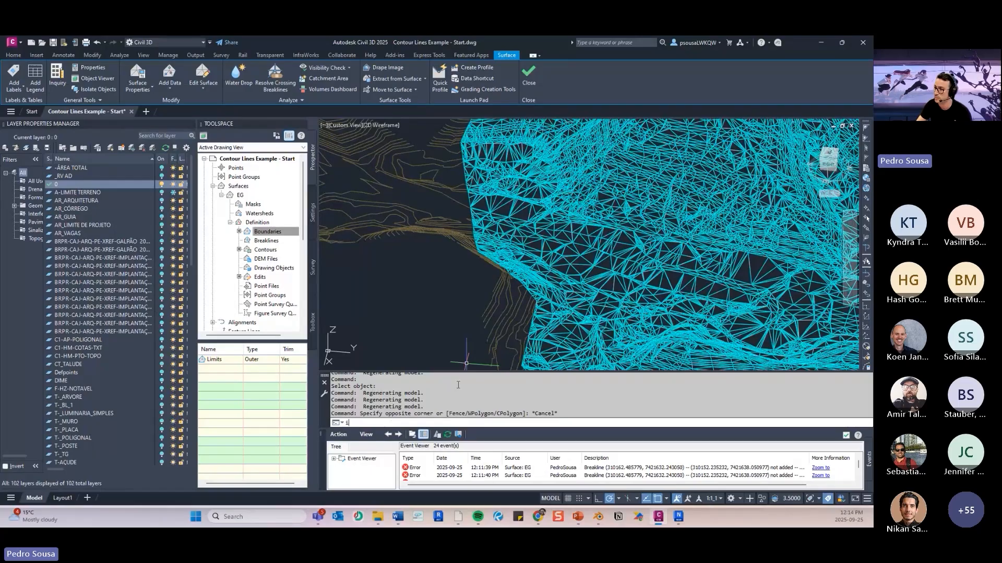
type("d")
key("Return")
scroll(535, 244, "up", 3)
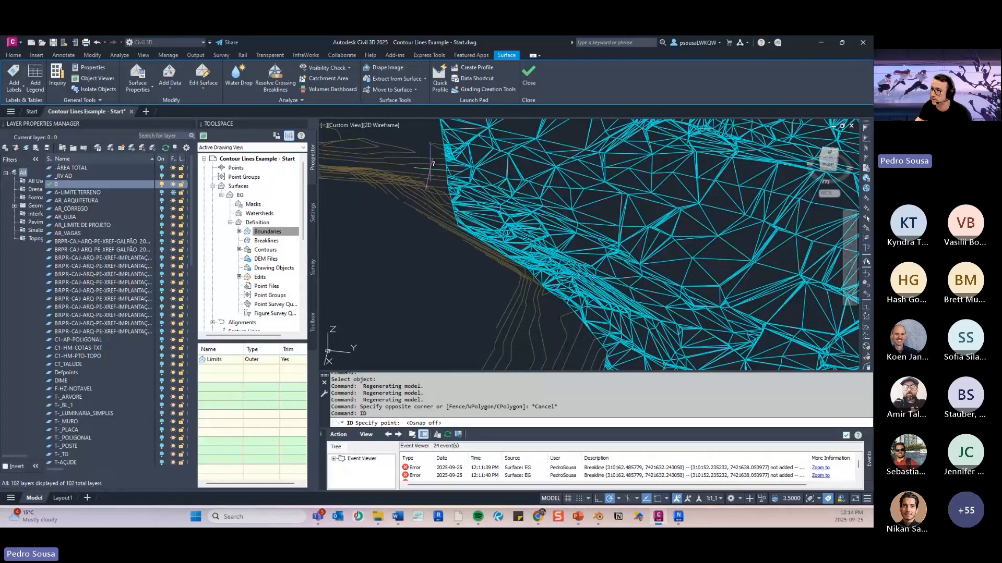
key("F3")
key("F3")
left_click(447, 164)
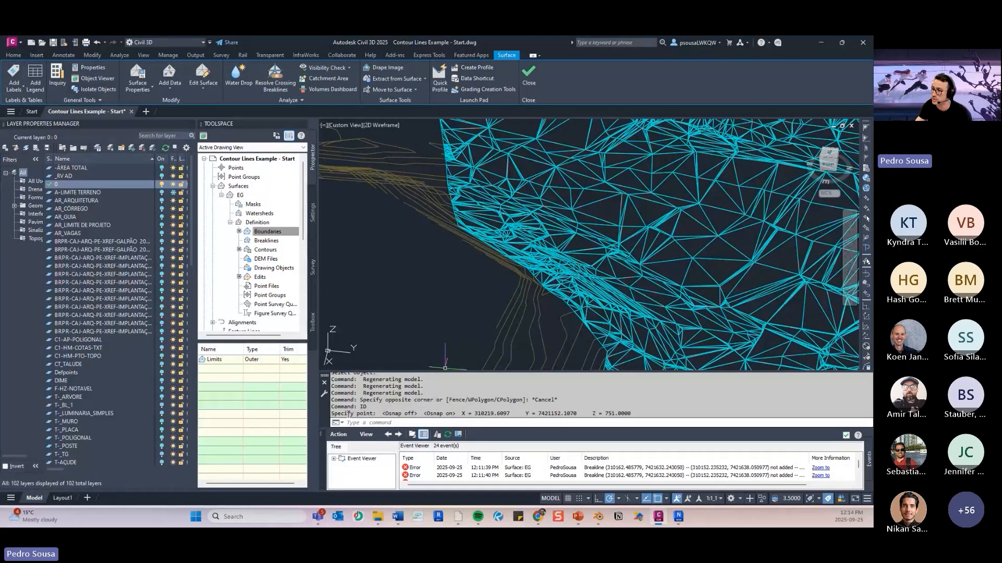
left_click_drag(337, 414, 462, 414)
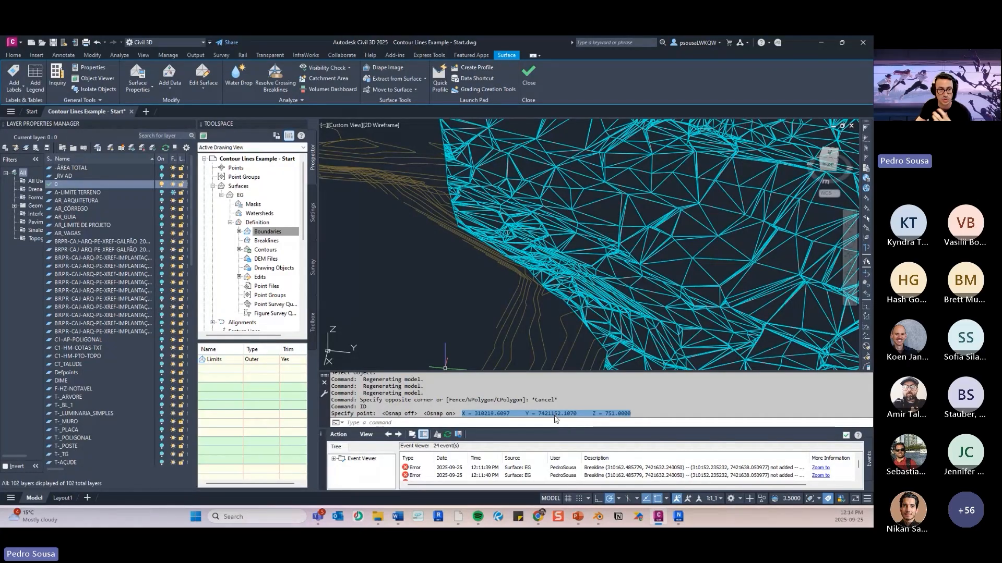
left_click(494, 414)
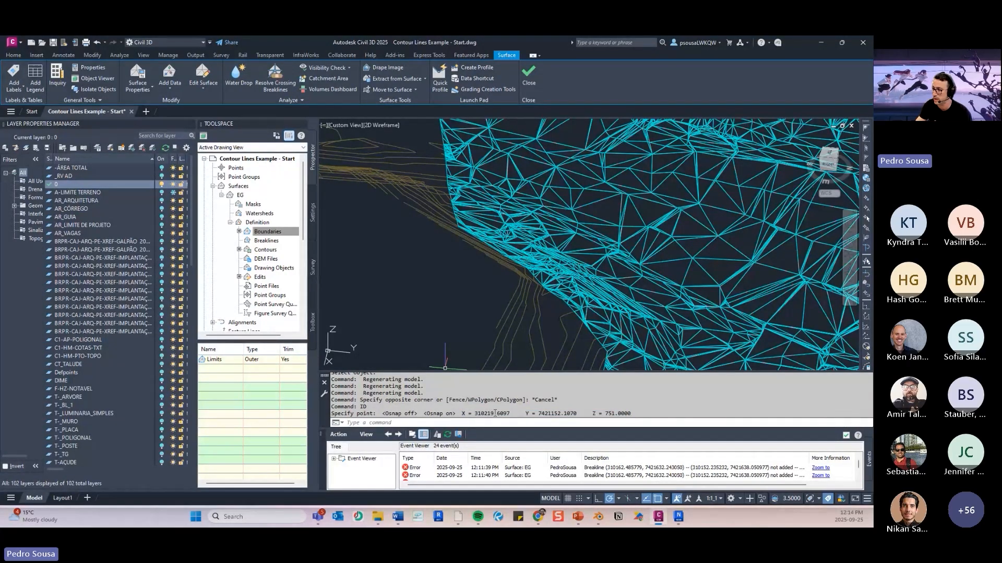
- Review the X, Y and Z coordinates reported by the ID command, and inspect the whole EG surface within its contours
left_click_drag(496, 414, 475, 413)
left_click_drag(577, 413, 541, 413)
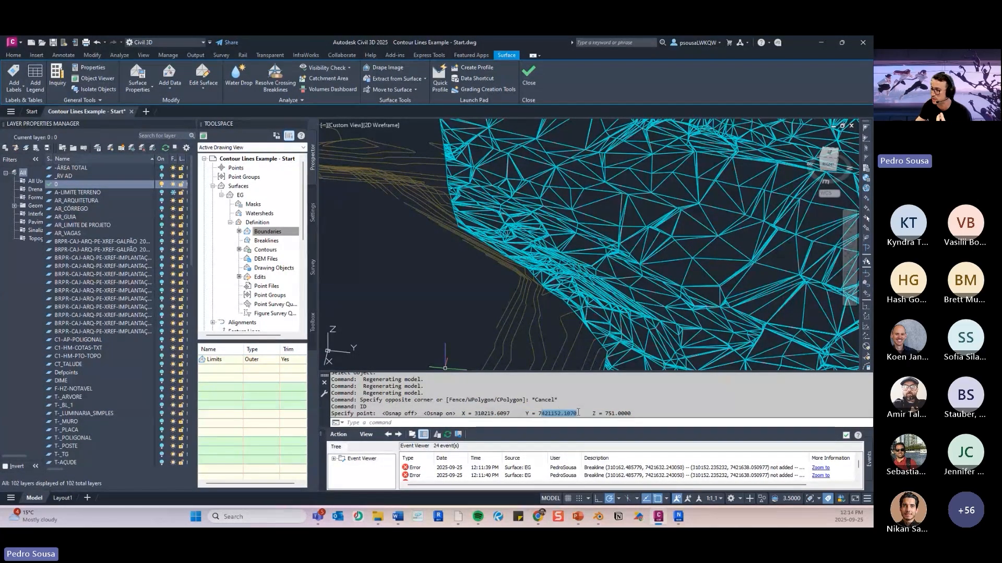
left_click(632, 413)
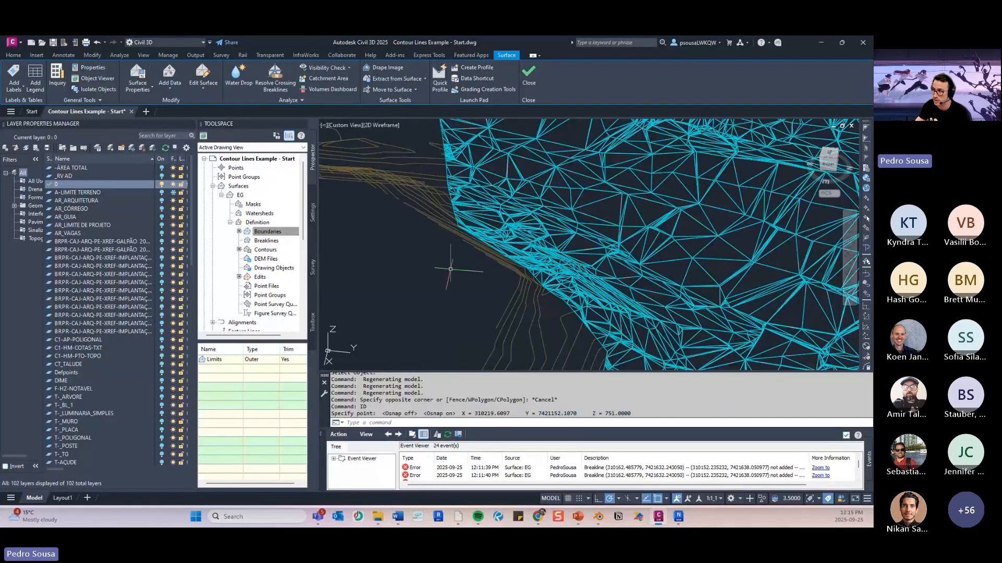
scroll(447, 188, "down", 2)
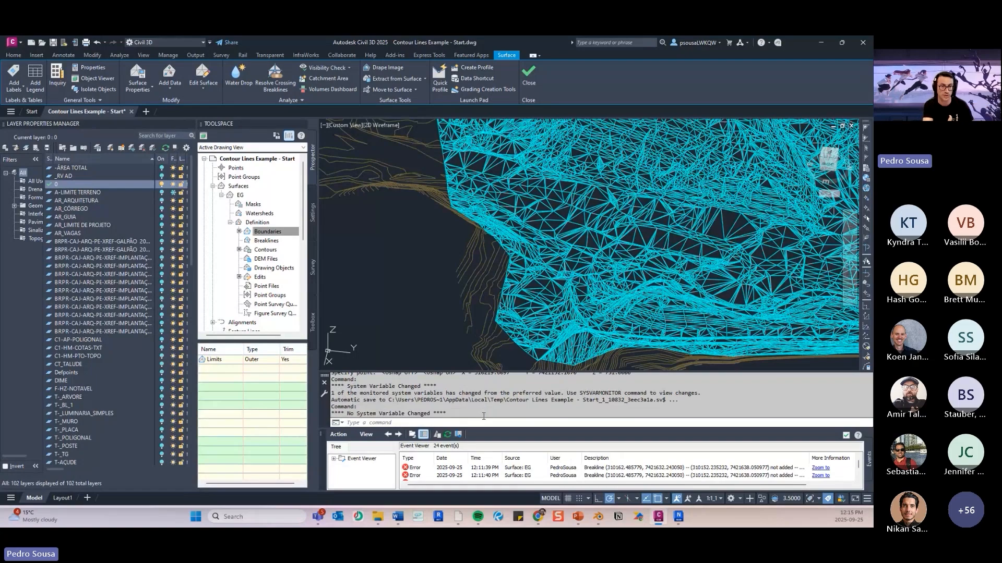
scroll(550, 275, "down", 1)
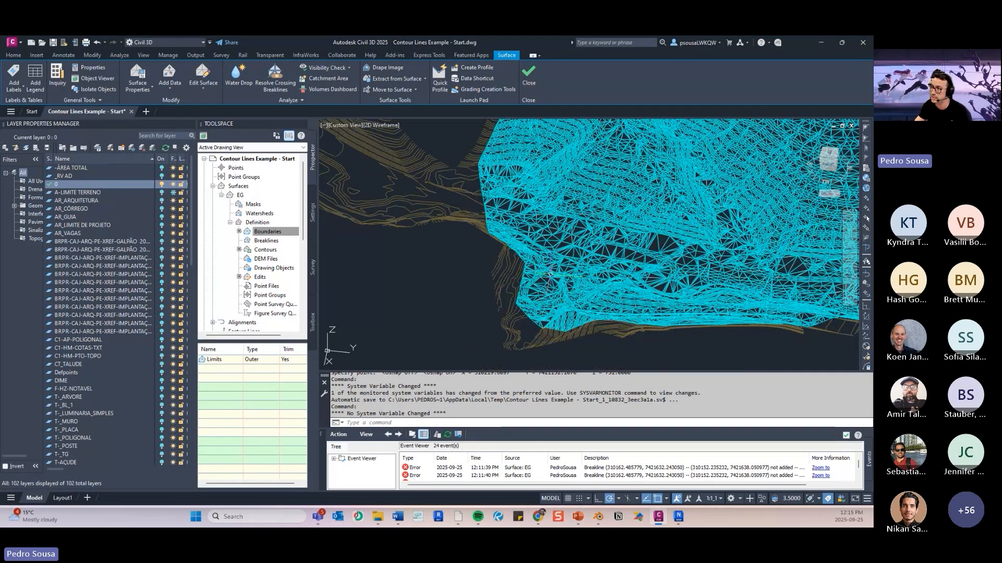
scroll(550, 274, "down", 3)
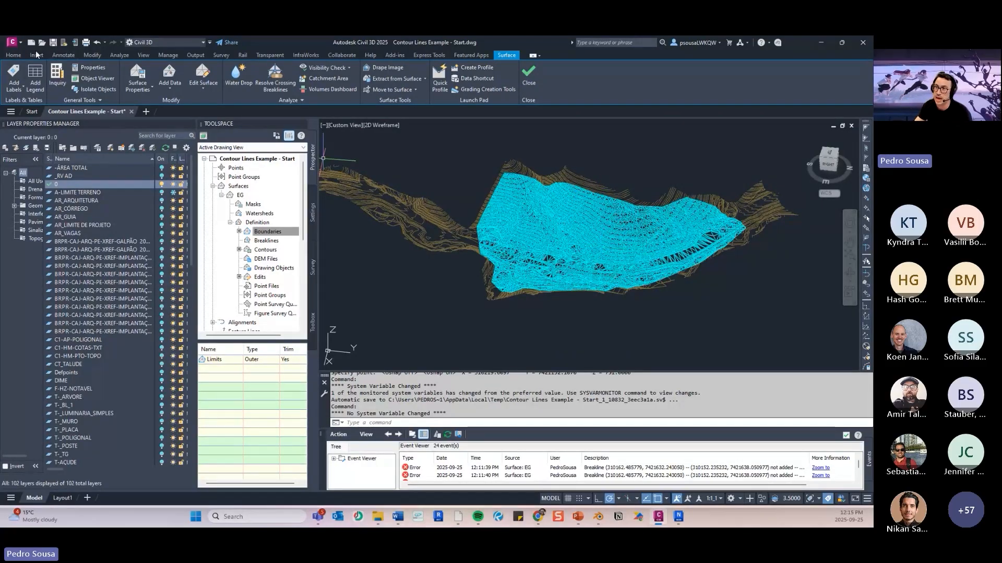
- Save the drawing as a new AutoCAD 2018 file named "Contour Lines - SURFACE" in the 09.25-kpop folder
left_click(16, 56)
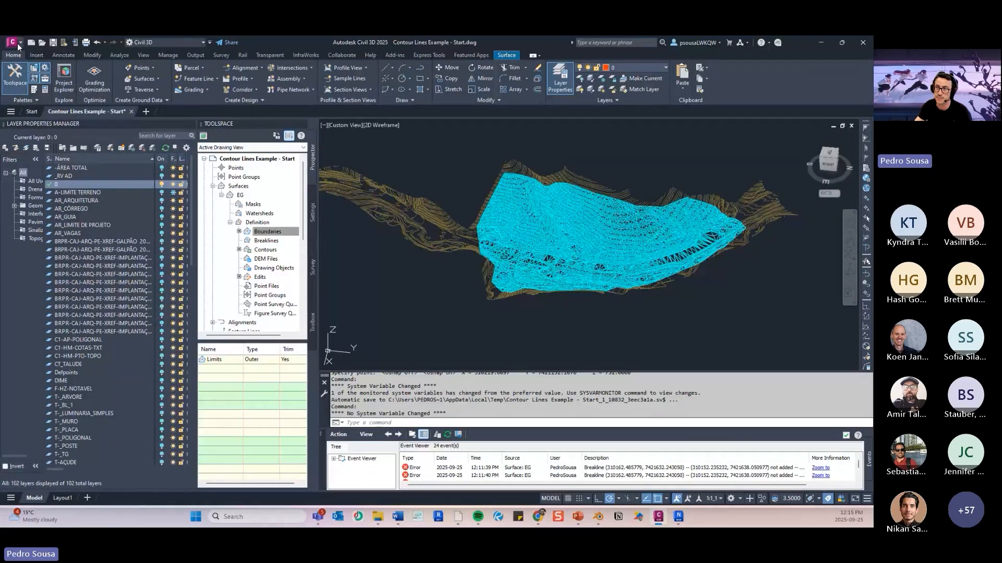
left_click(12, 42)
key("Escape")
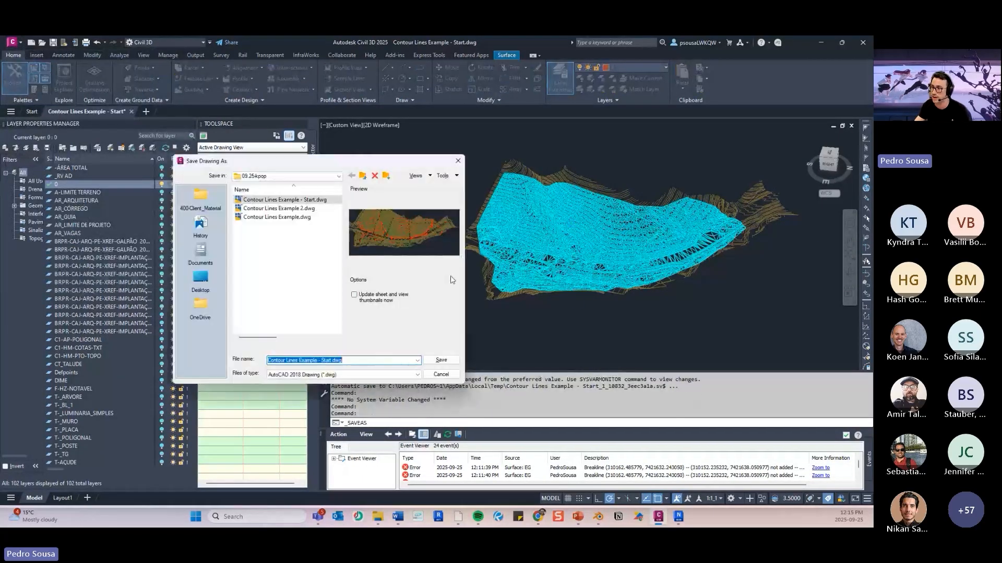
left_click(324, 361)
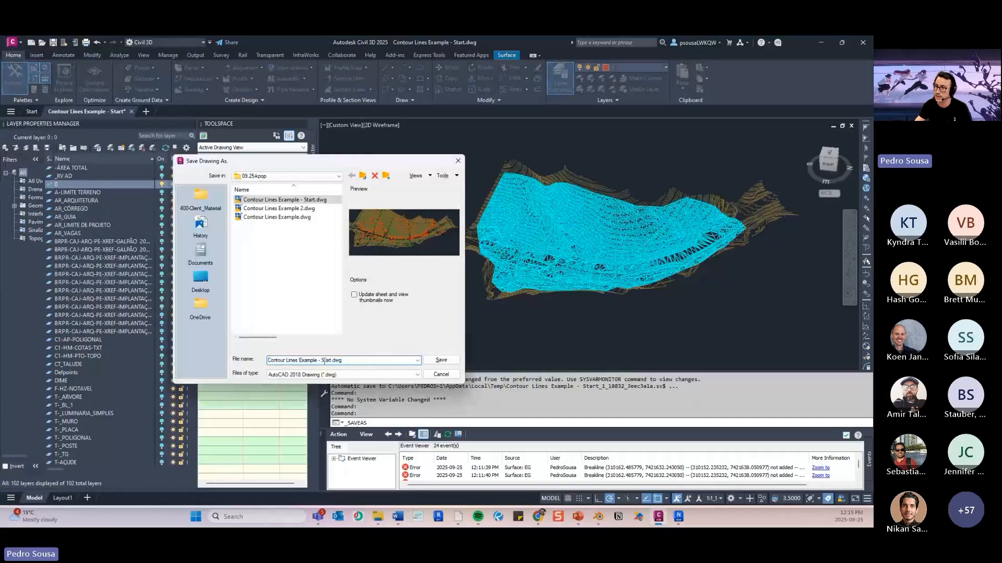
left_click_drag(301, 360, 395, 363)
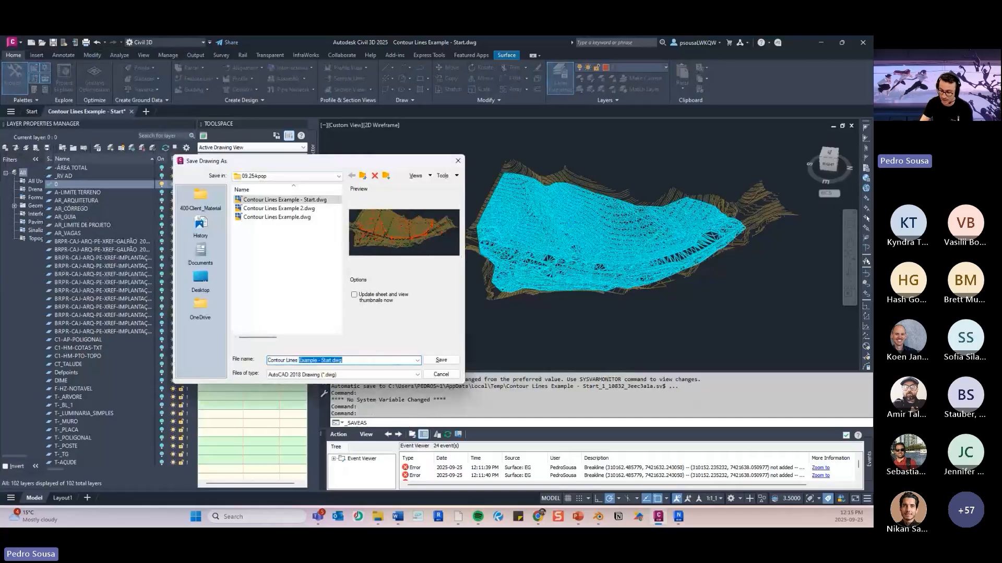
type("- SURFACE")
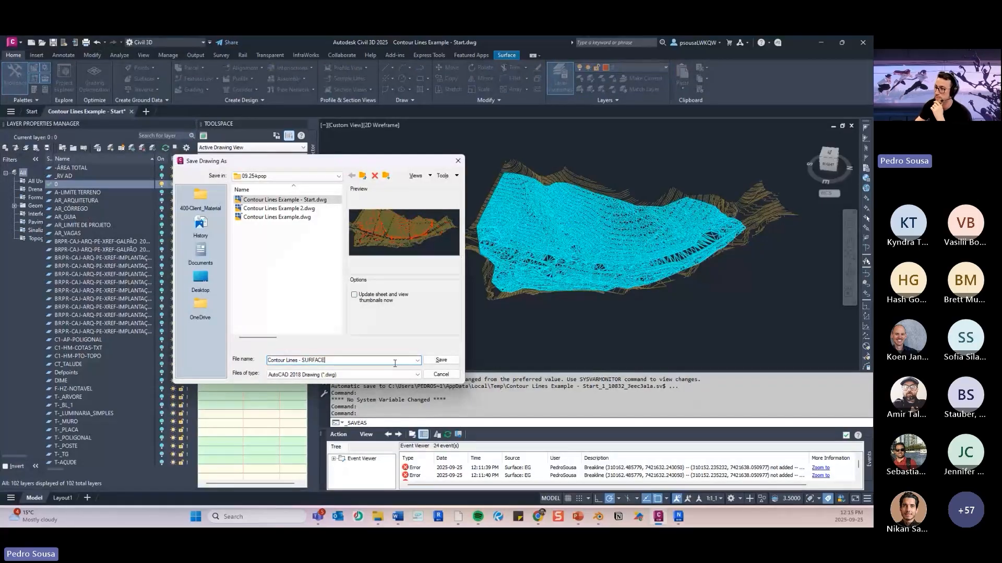
left_click(440, 360)
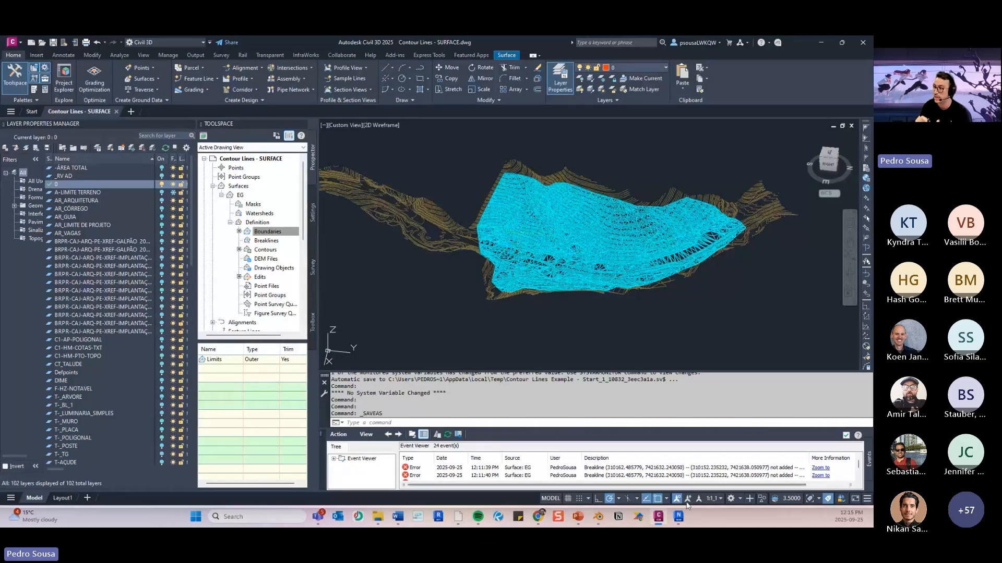
- Switch to Navisworks Manage and open Contour Lines - SURFACE.dwg from the 09.25-kpop folder
key("alt+Tab")
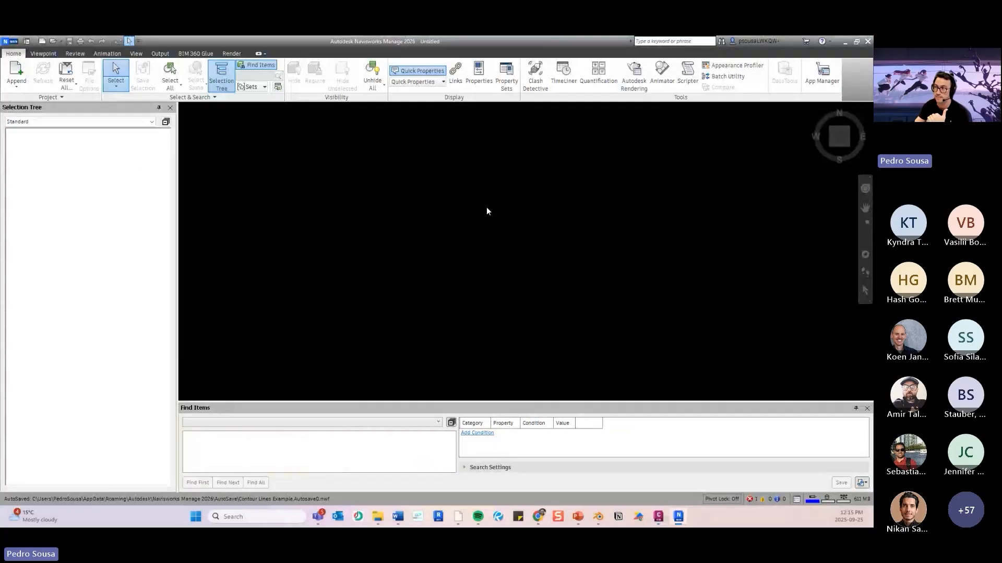
left_click(52, 43)
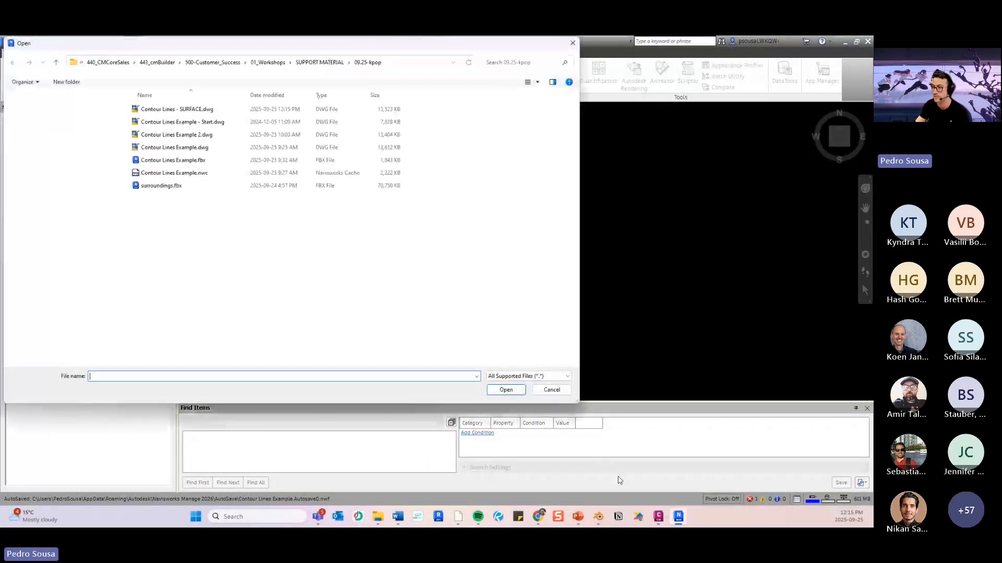
left_click(661, 517)
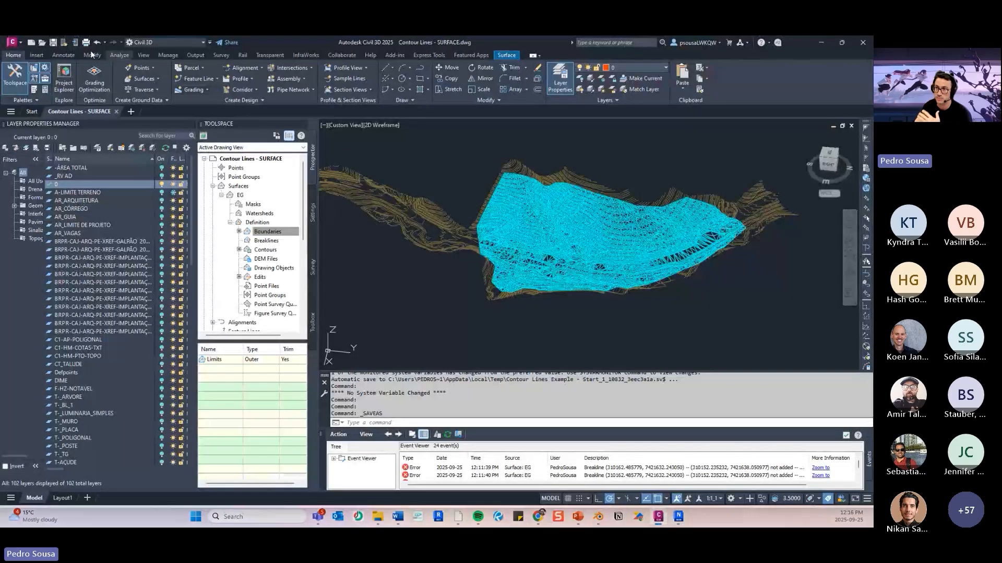
left_click(820, 42)
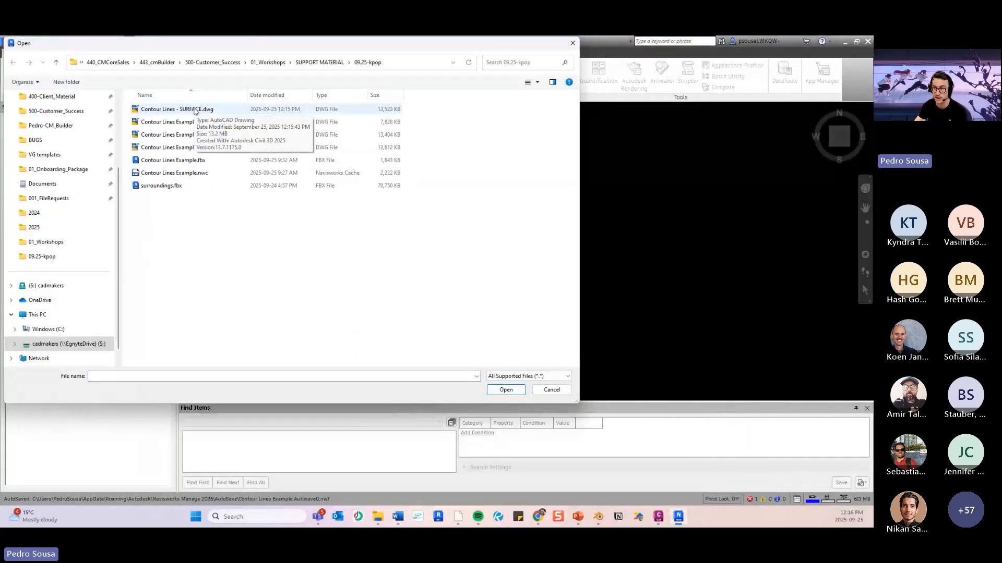
left_click(195, 111)
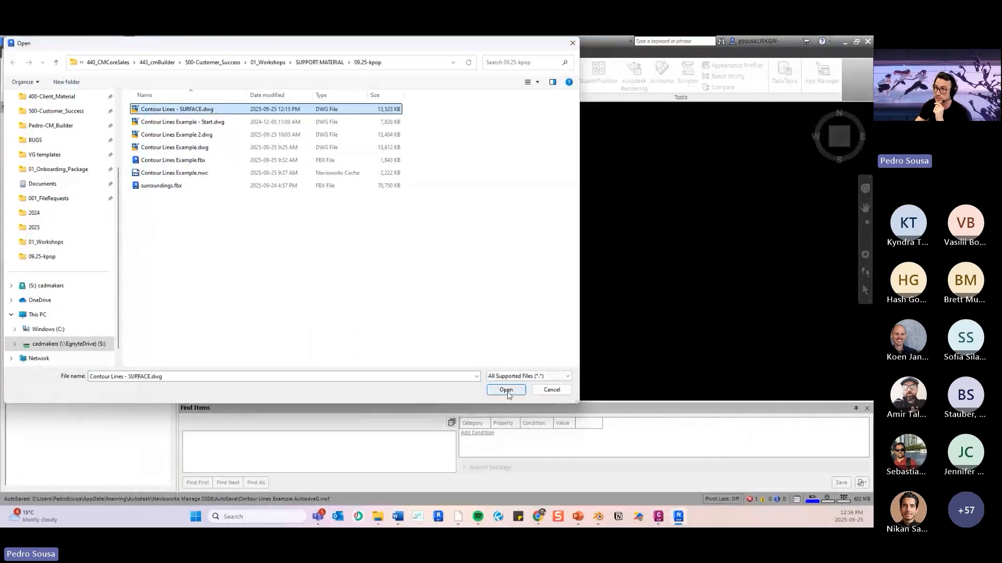
left_click(506, 390)
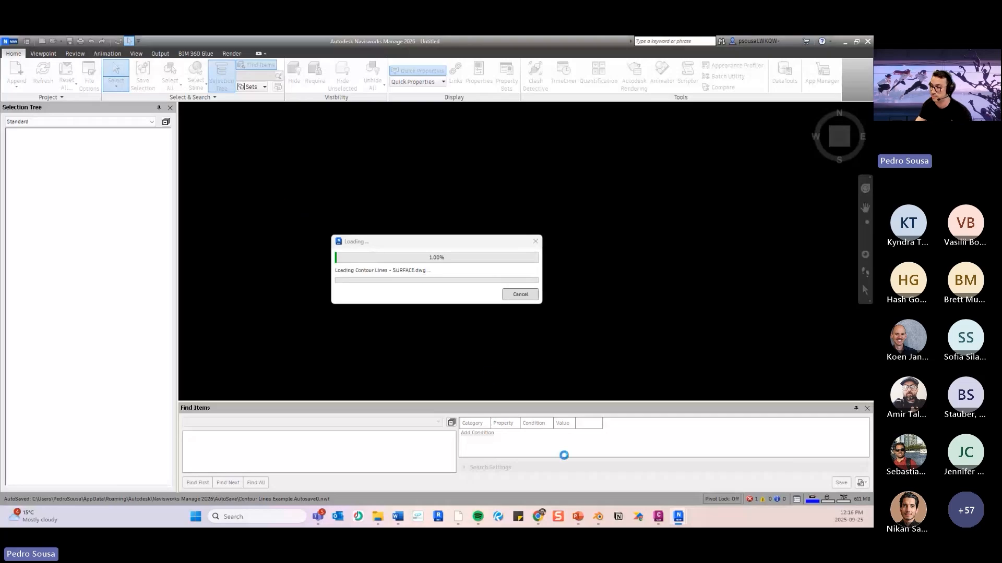
- Switch to PowerPoint and go to slide 4 to review the Civil 3D terrain import workflow while the drawing loads
mouse_move(579, 518)
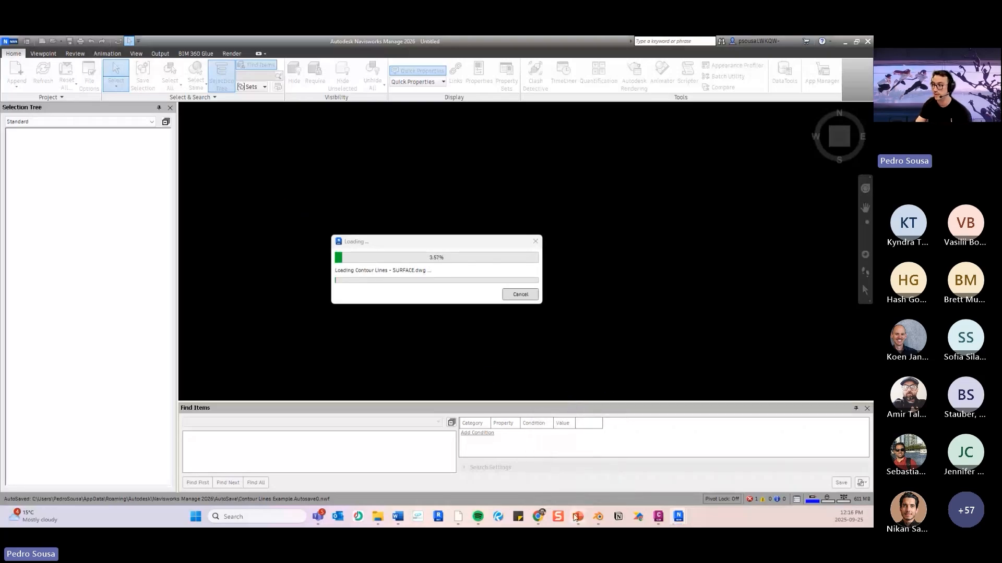
left_click(583, 466)
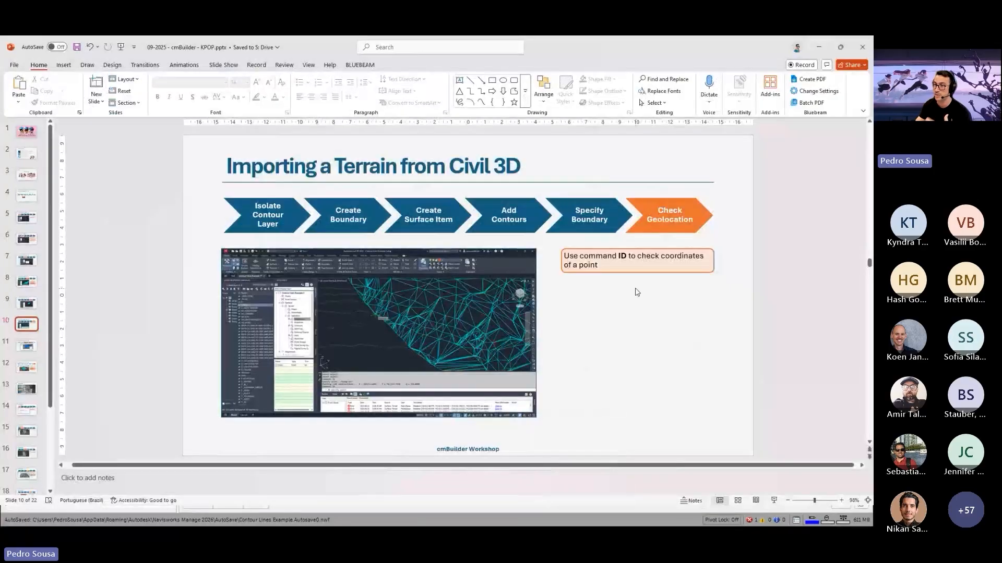
left_click(26, 196)
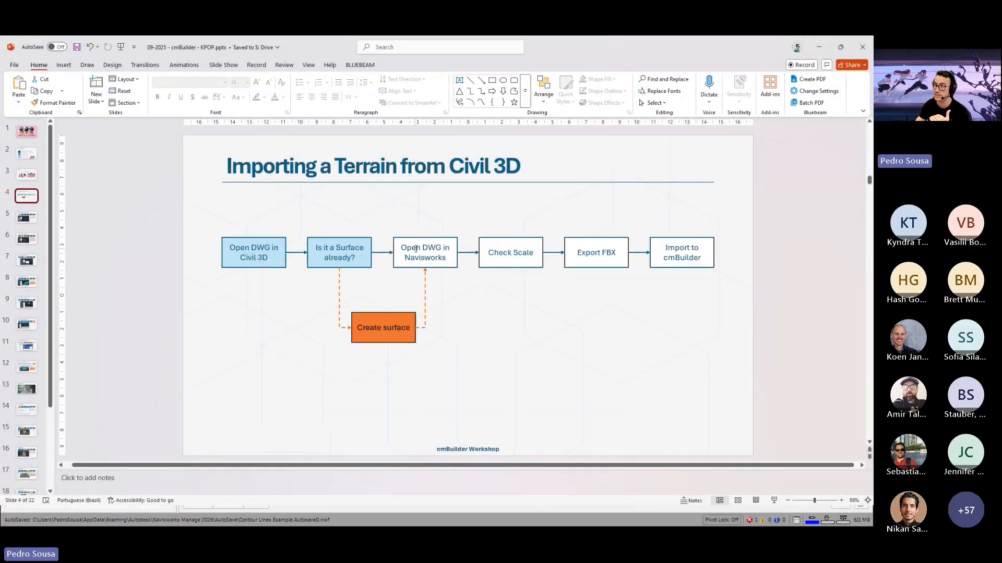
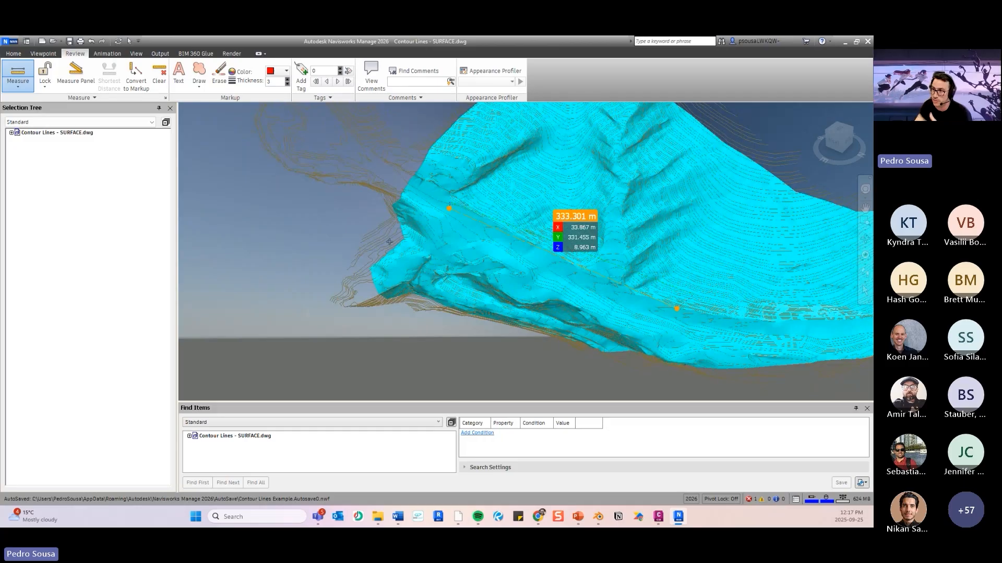
- Inspect the measured terrain surface together with its surrounding contour lines and boundary polyline as a whole
scroll(349, 229, "up", 5)
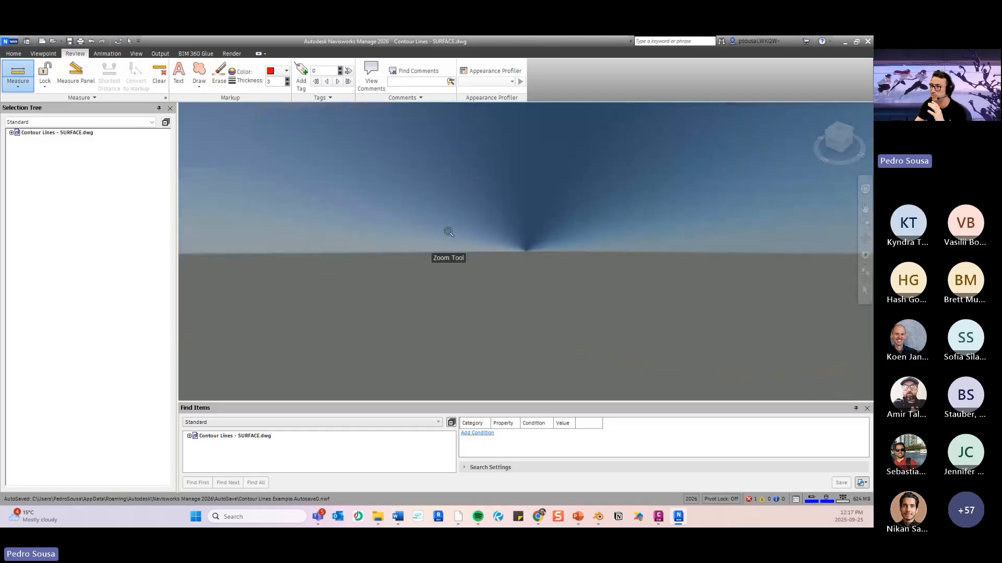
scroll(449, 230, "up", 3)
left_click(813, 109)
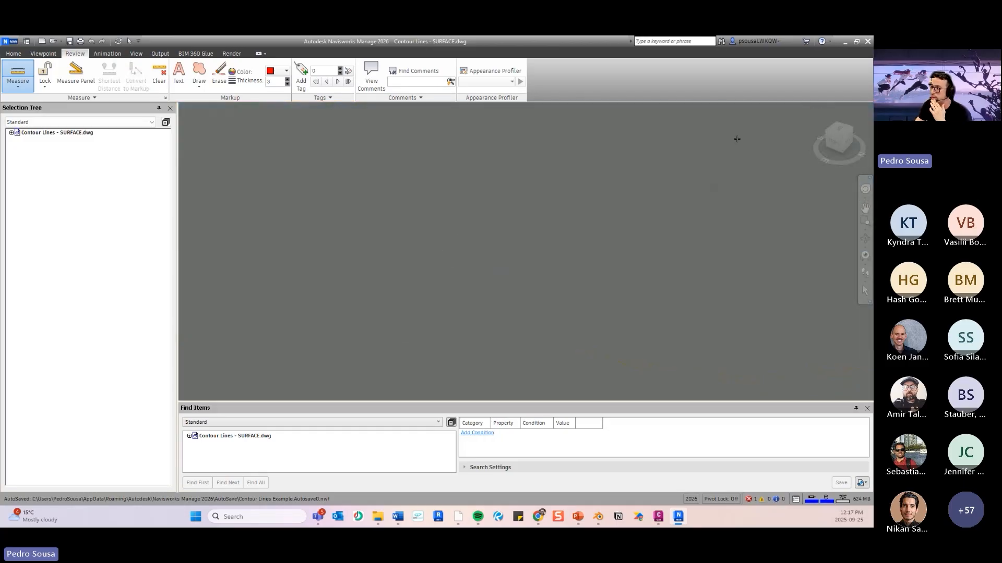
scroll(573, 167, "up", 3)
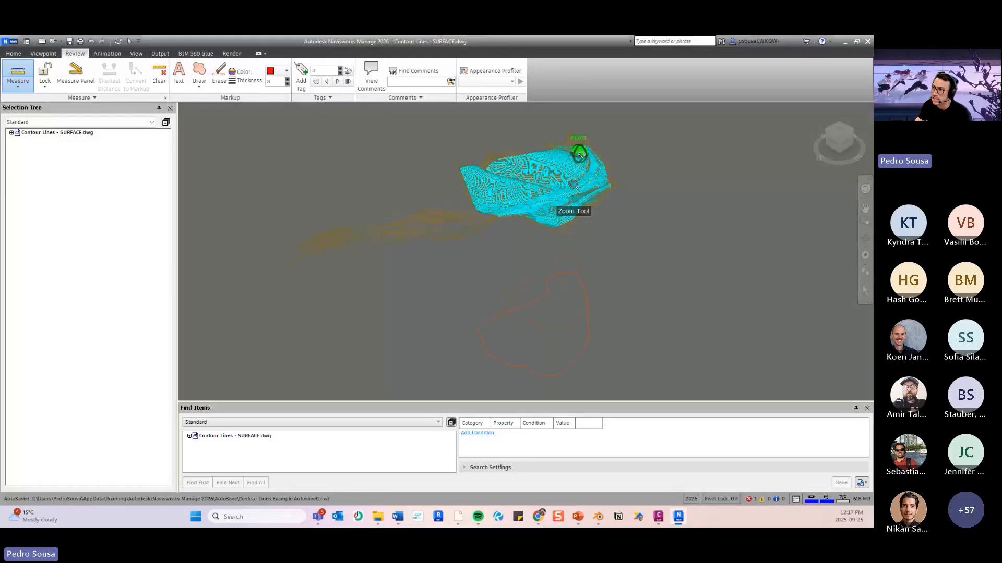
scroll(451, 237, "up", 3)
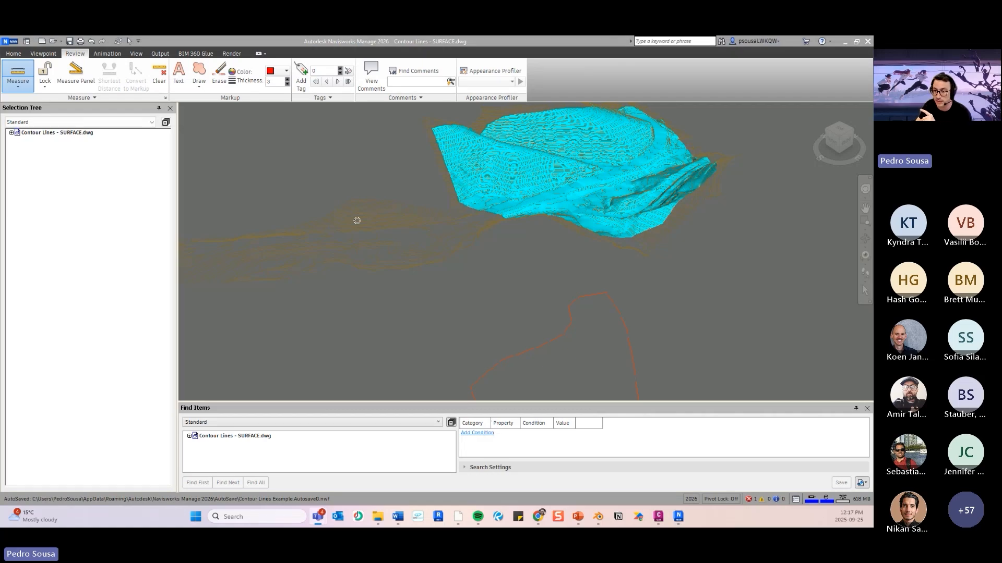
scroll(412, 299, "down", 2)
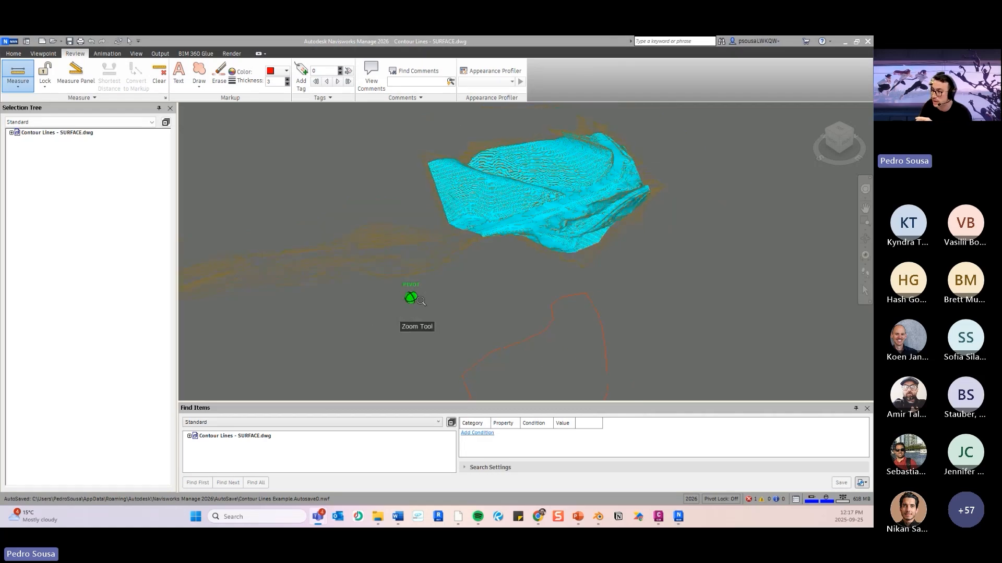
scroll(414, 299, "down", 1)
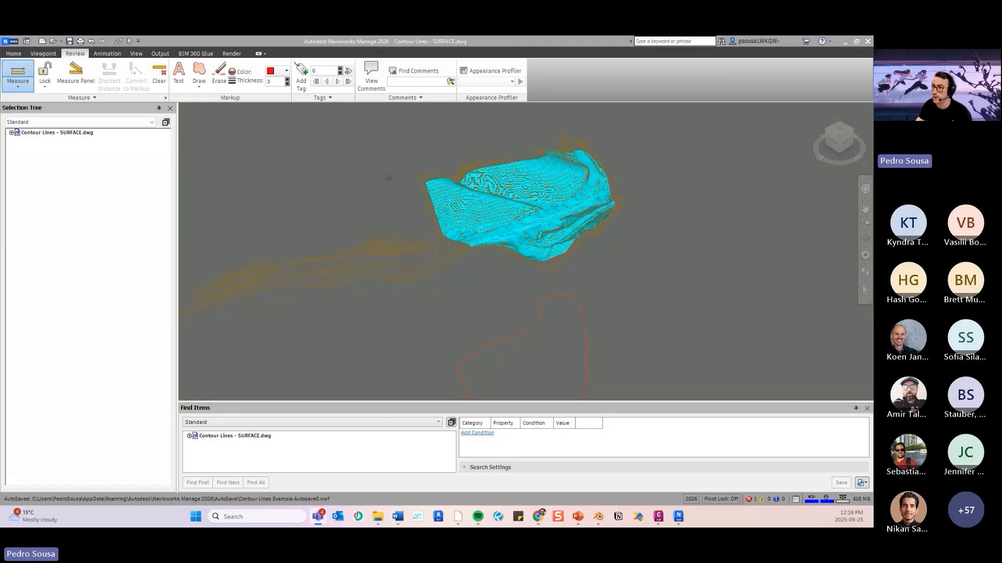
- Hide the T-HM-CURVA_INTERMEDIARIA contour layer and the PolyLine inside layer 0 of Contour Lines - SURFACE.dwg
left_click(11, 132)
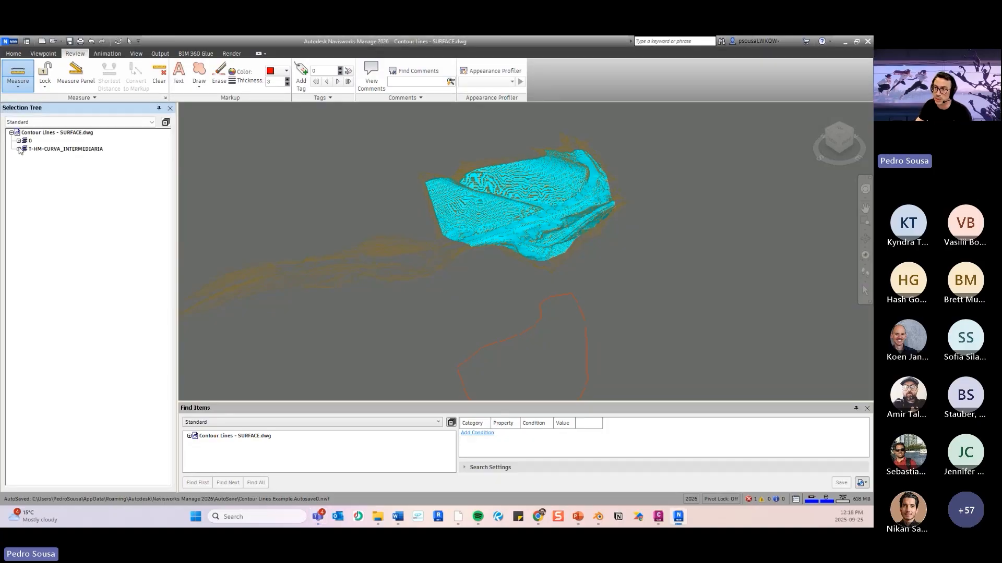
left_click(19, 149)
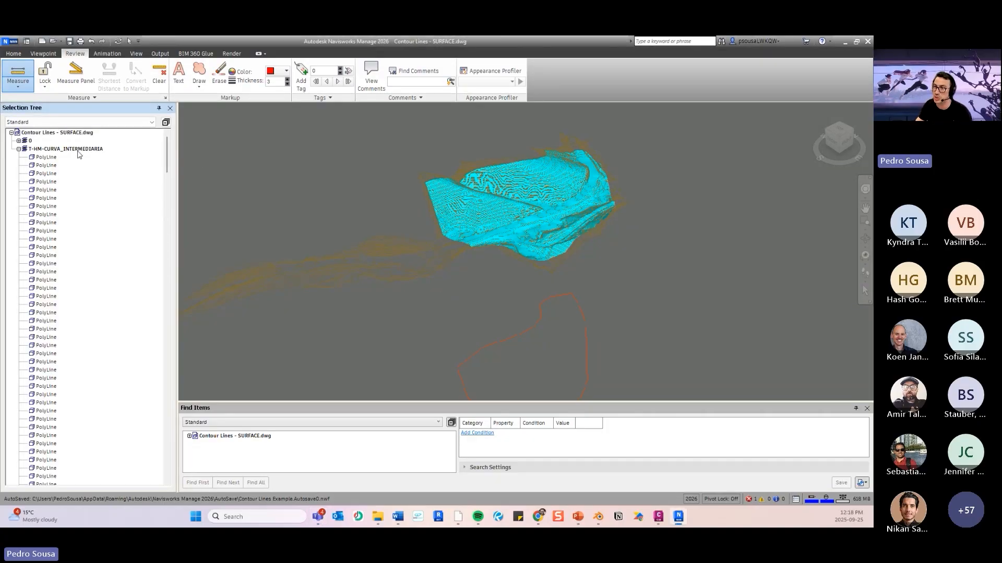
left_click(78, 151)
right_click(77, 150)
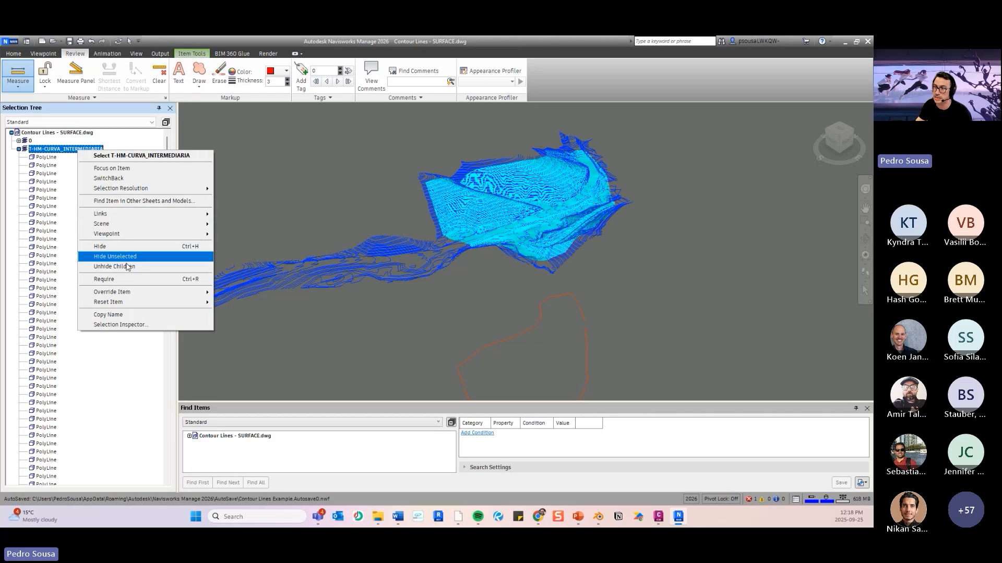
left_click(130, 247)
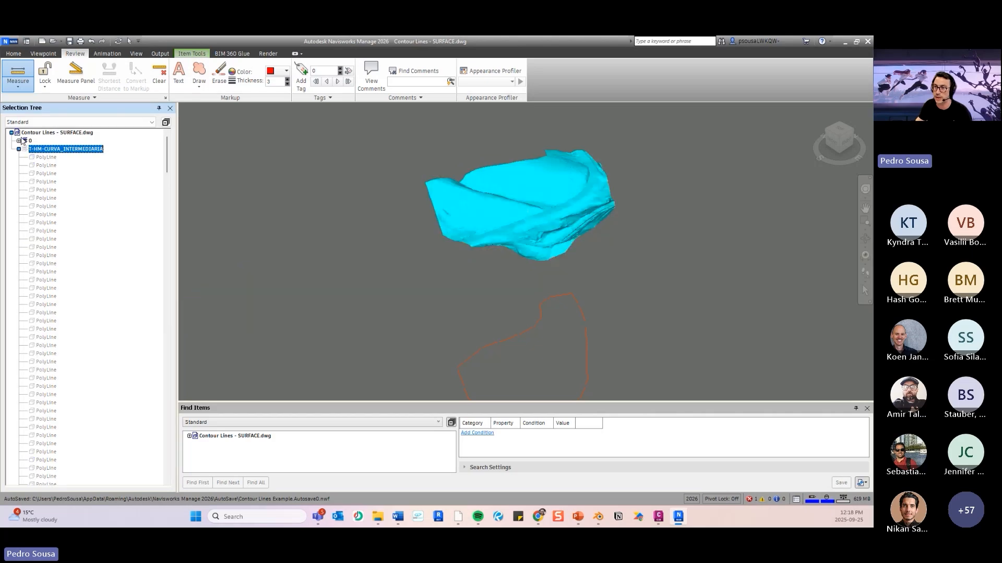
left_click(19, 141)
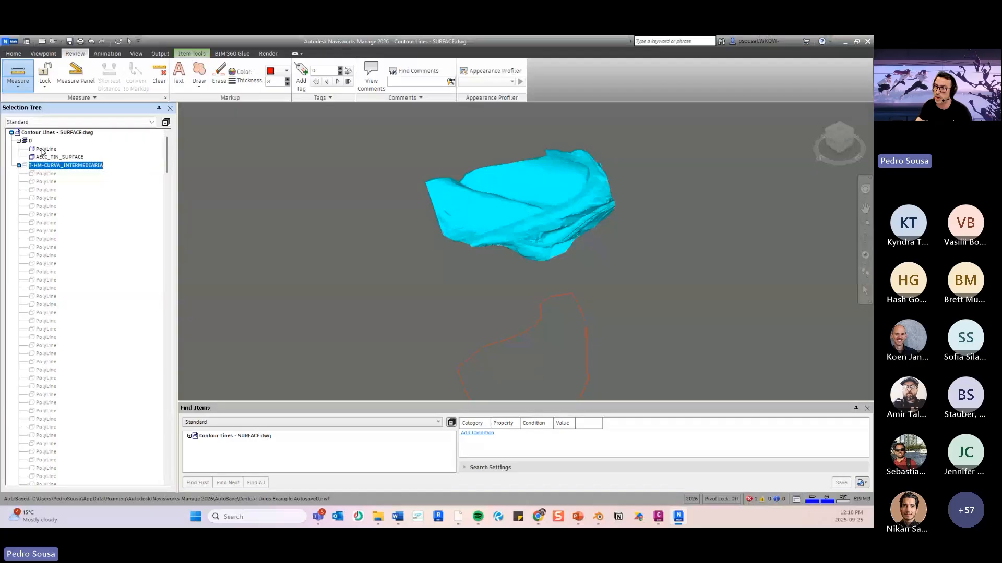
right_click(45, 150)
left_click(99, 249)
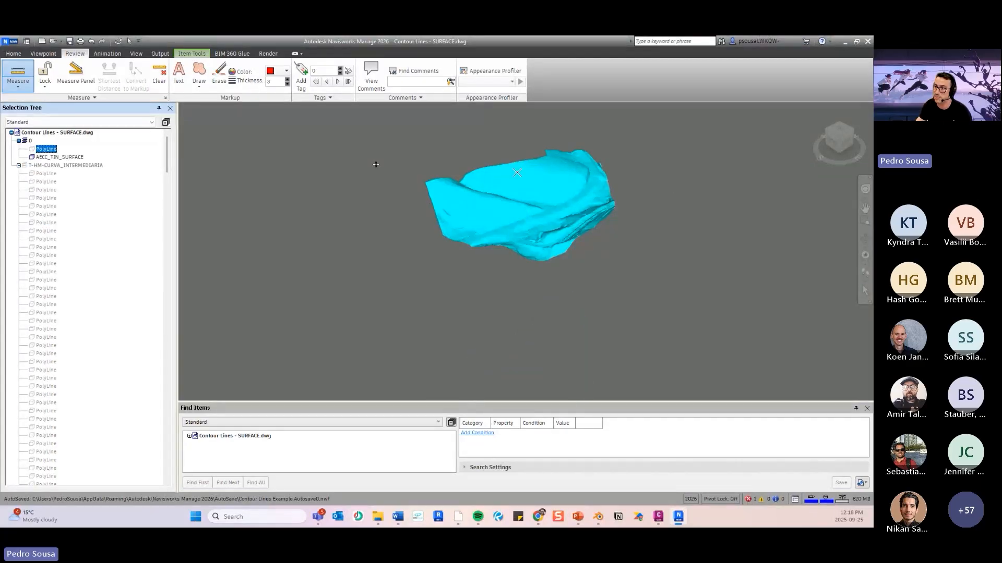
- Export the surface as a binary FBX in Meters, named "Contour Lines - SURFACE.fbx", in the 09.25-kpop folder, and clear the selection
scroll(511, 218, "up", 4)
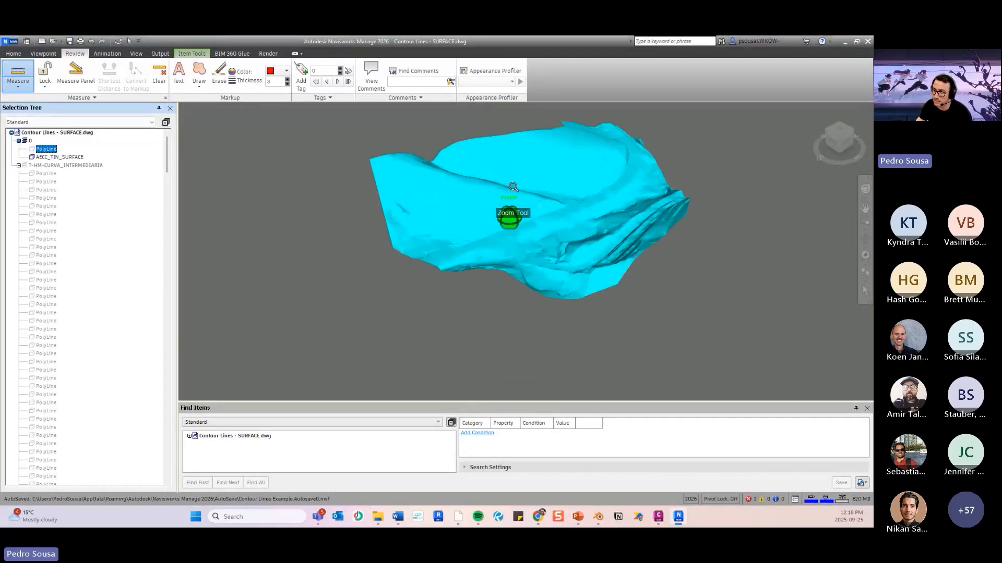
scroll(550, 201, "up", 2)
mouse_move(526, 209)
middle_mouse_down("shift")
mouse_move(544, 227)
mouse_move(612, 187)
mouse_move(611, 203)
mouse_move(632, 209)
mouse_move(525, 212)
middle_mouse_up("shift")
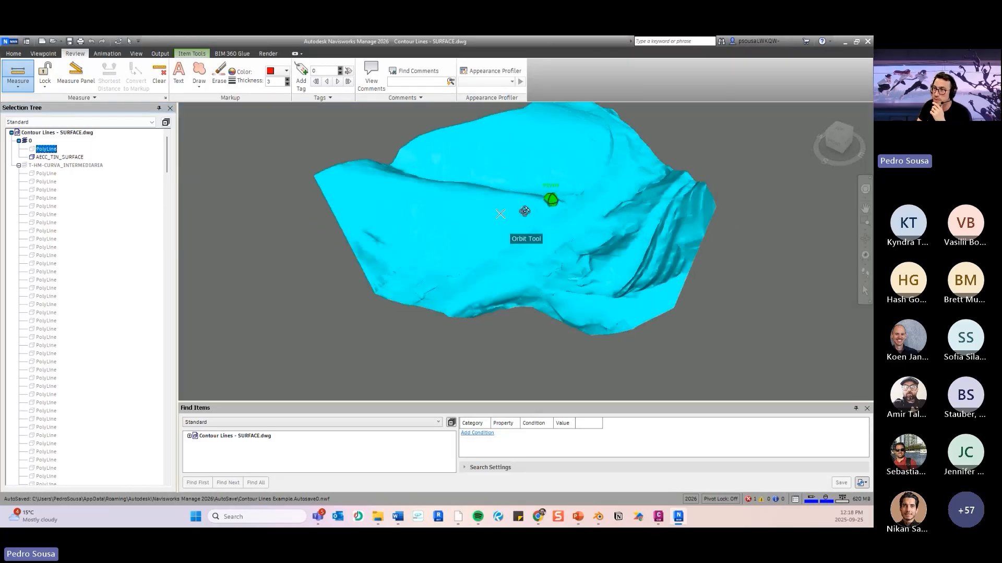
left_click(160, 53)
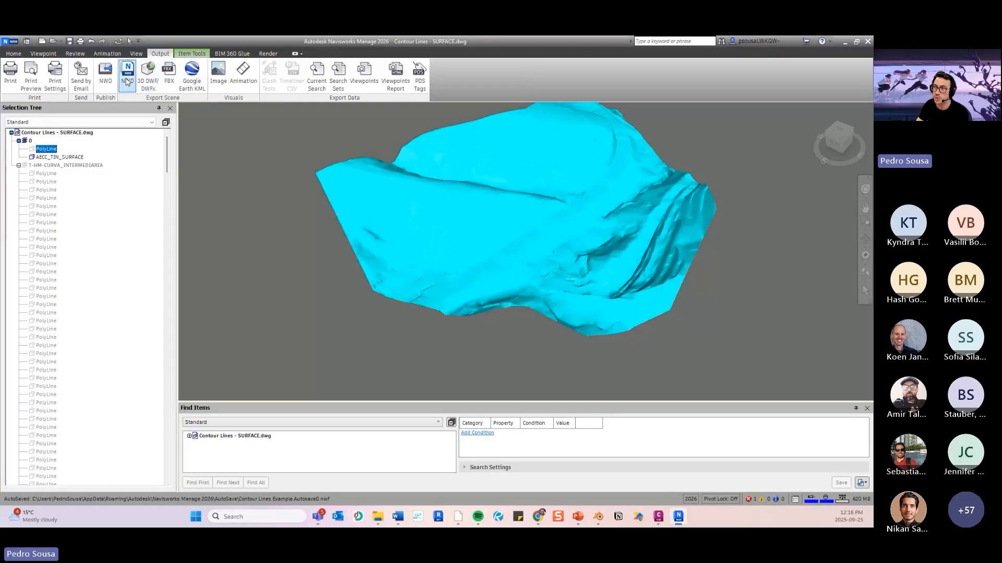
left_click(168, 76)
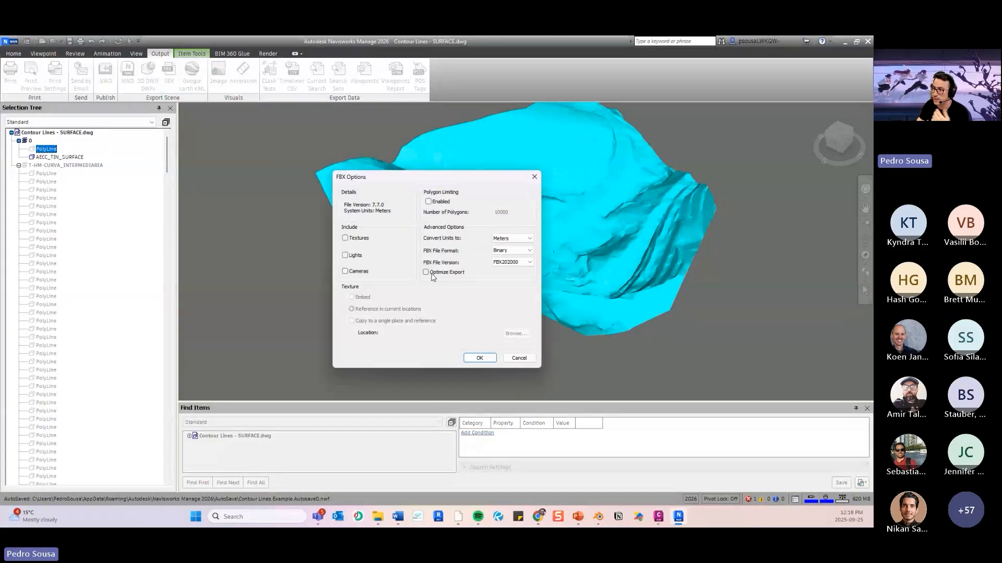
left_click(478, 358)
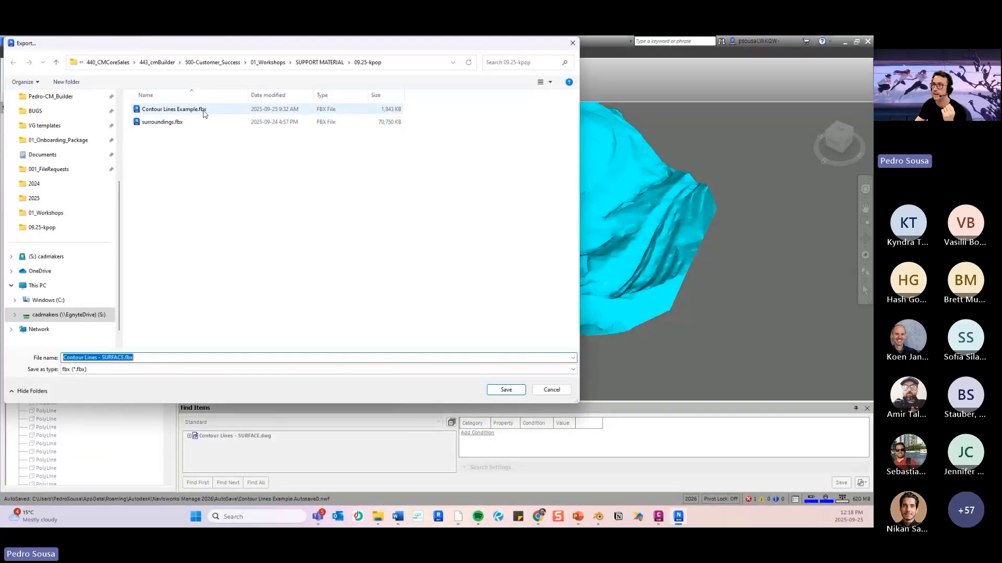
left_click(507, 389)
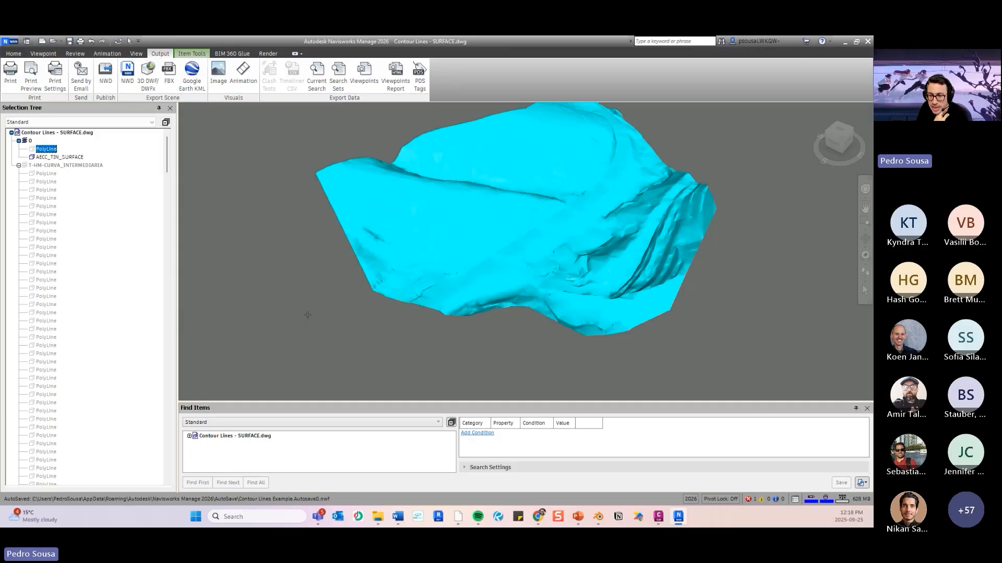
middle_click_drag(303, 290, 339, 295, "shift")
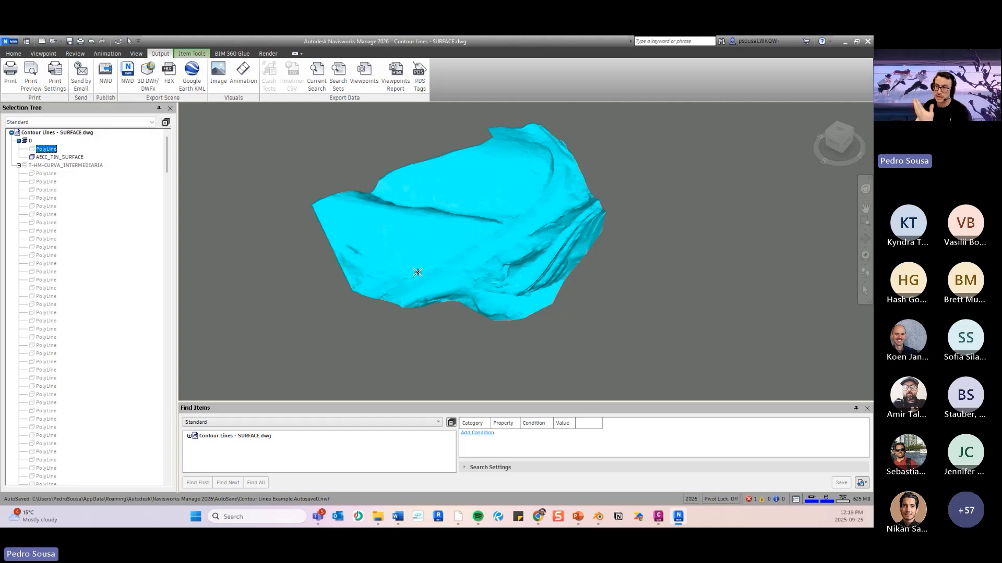
key("Escape")
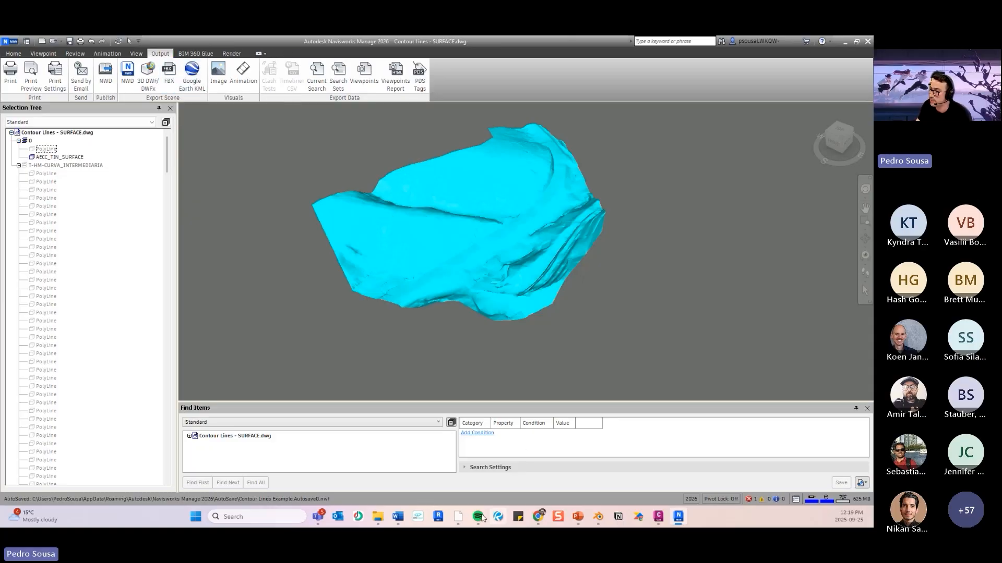
- Switch to PowerPoint and go to slide 12 to review the "Import to cmBuilder" stage of the workflow
mouse_move(547, 515)
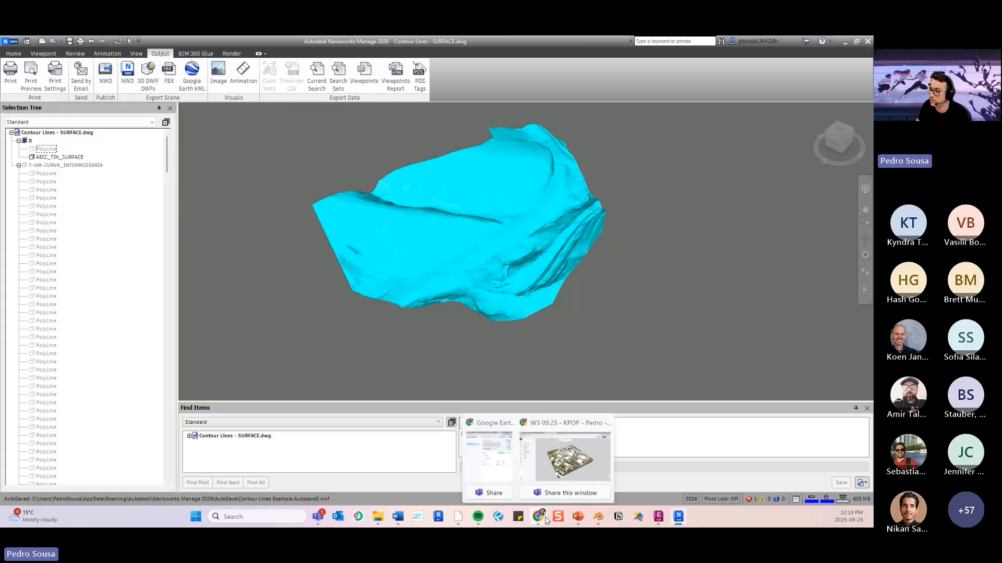
left_click(577, 516)
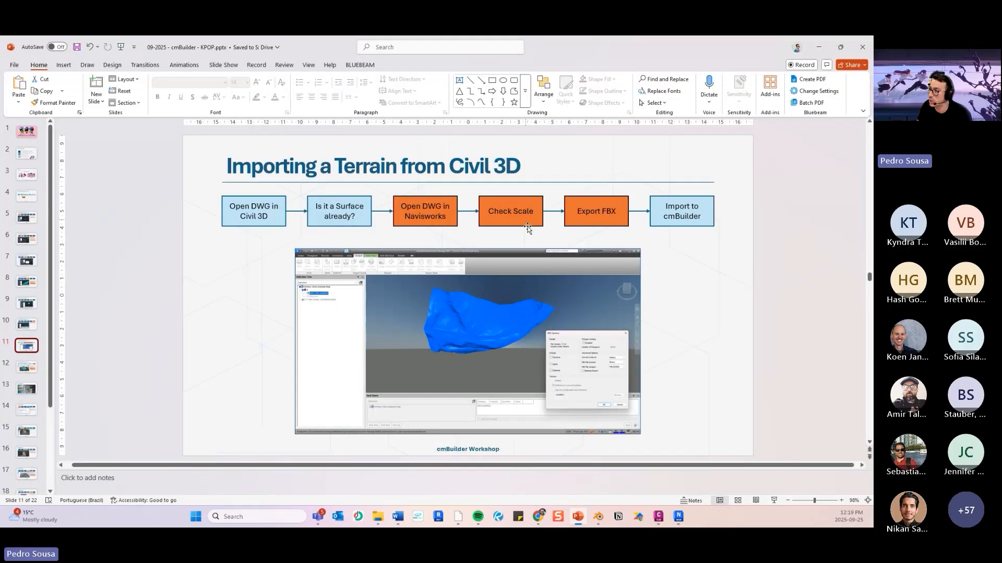
left_click(23, 371)
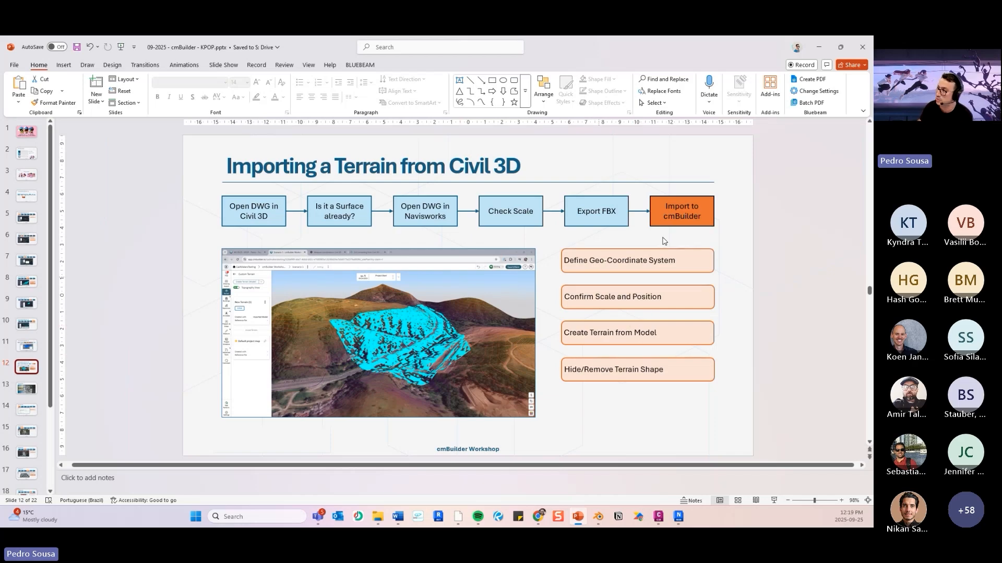
- Switch to Scenario 1 in cmBuilder and remove the Contour_Lines_Example model from the scenario
key("alt+Tab")
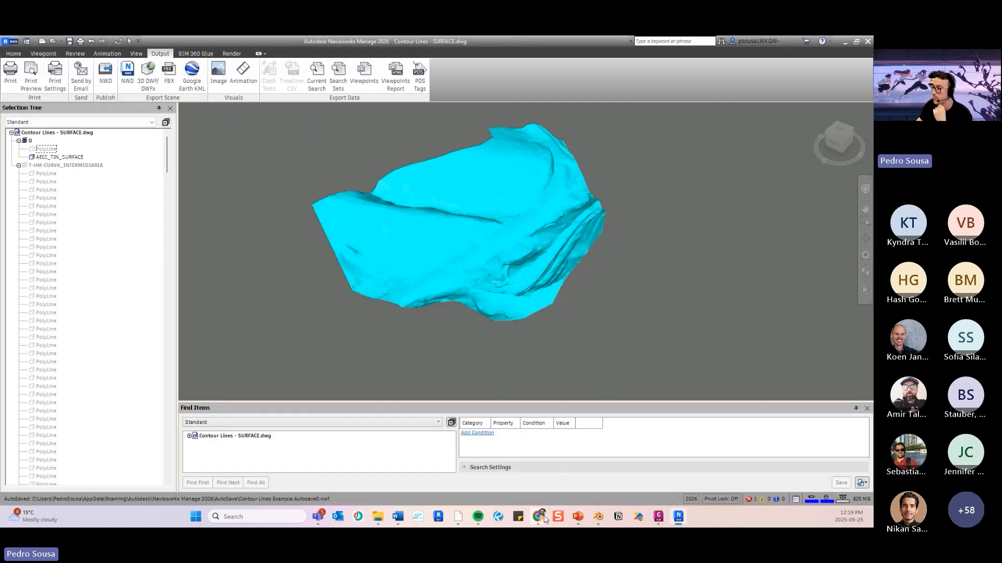
mouse_move(544, 519)
left_click(570, 470)
left_click(105, 48)
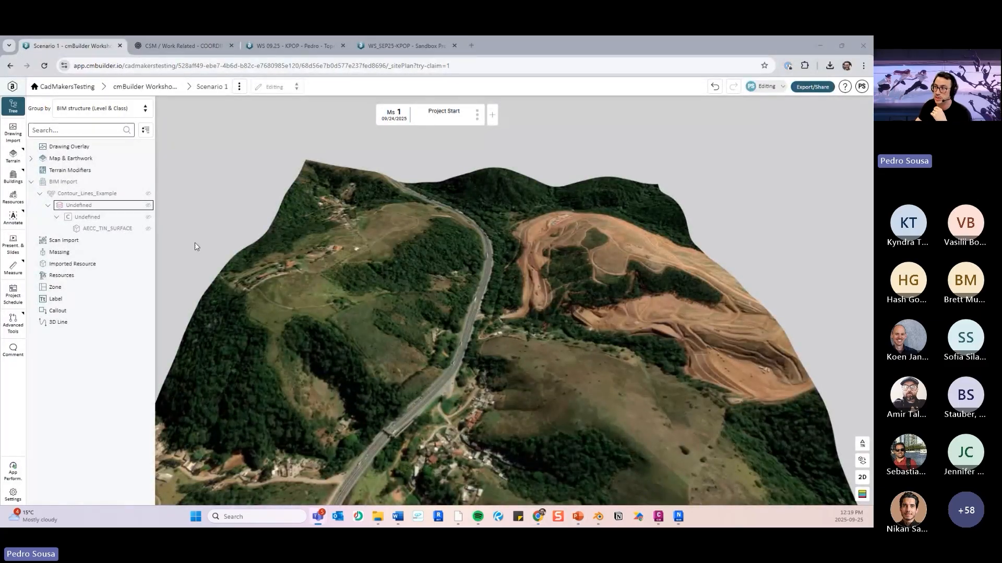
left_click_drag(447, 305, 563, 316)
scroll(501, 365, "up", 3)
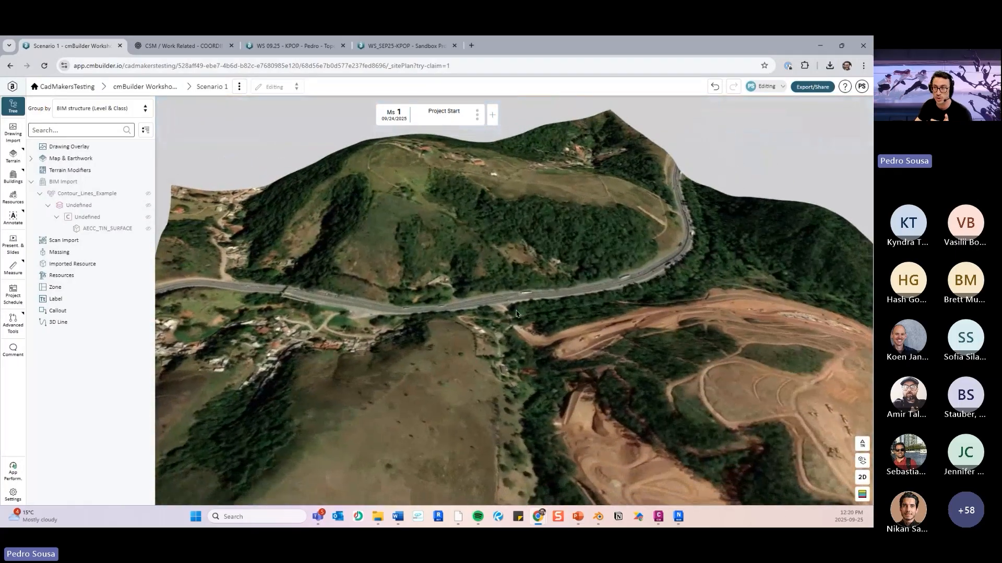
right_click(95, 195)
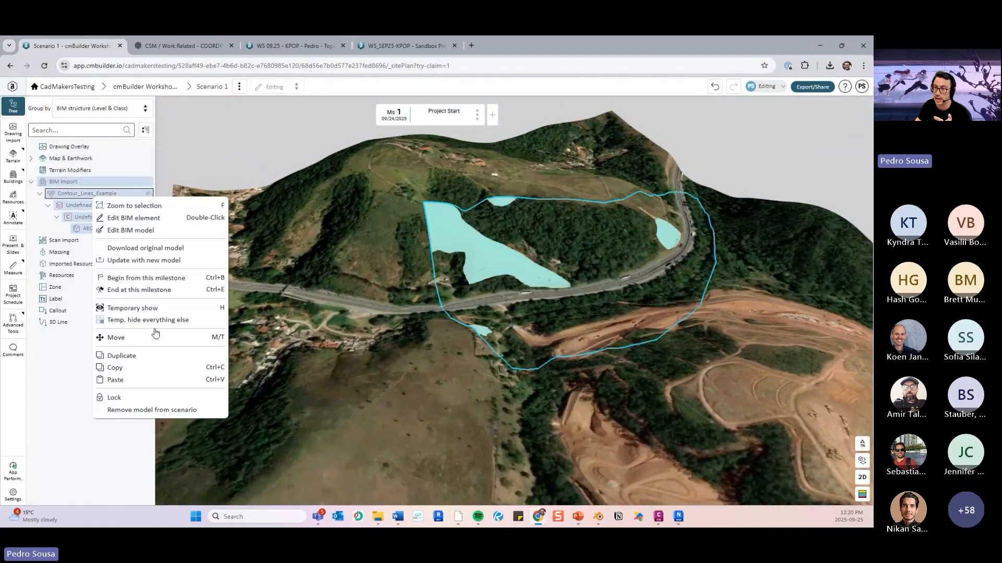
left_click(167, 413)
left_click(363, 326)
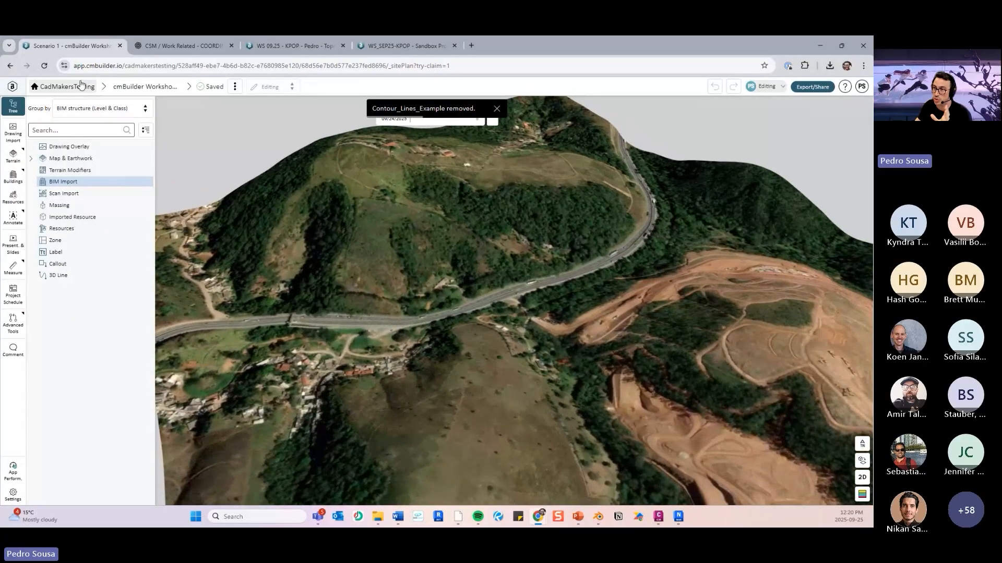
- Open the cmBuilder Workshop 09.25 project overview and copy the project's latitude and longitude
left_click(154, 86)
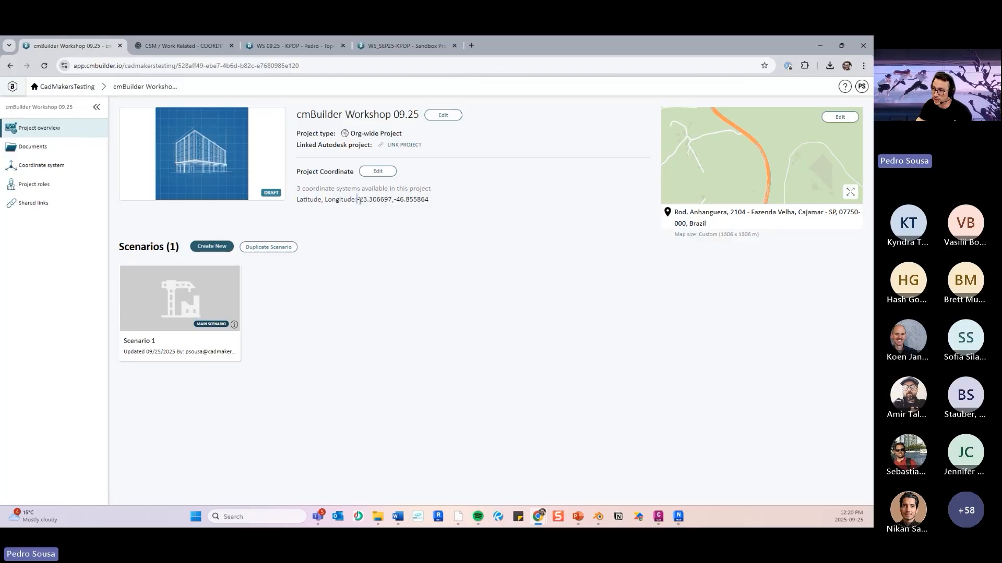
left_click_drag(357, 199, 438, 204)
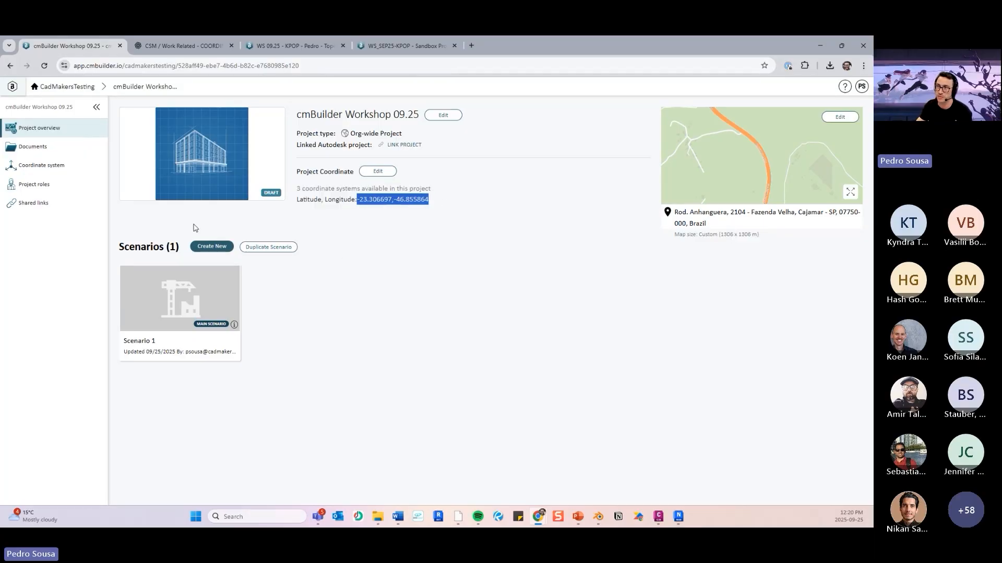
right_click(369, 203)
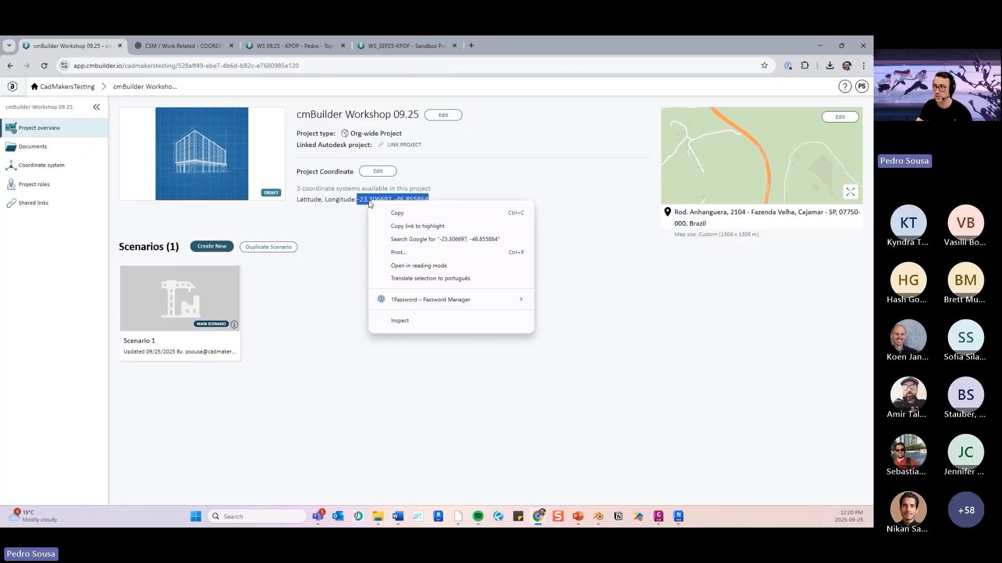
left_click(392, 215)
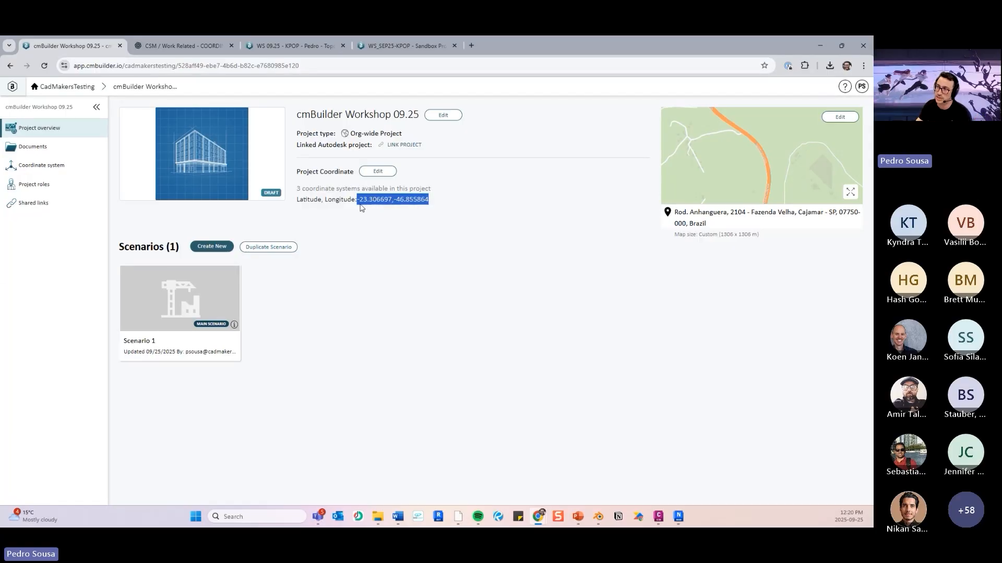
- Switch to ChatGPT and resend the earlier coordinate-system question with the copied latitude and longitude -23.306697, -46.855864 added
left_click(173, 47)
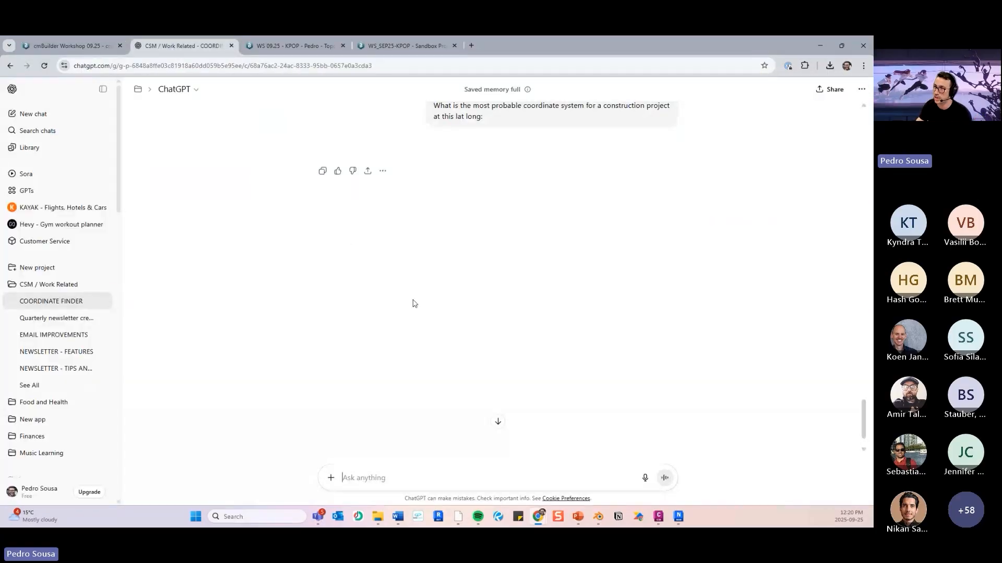
scroll(486, 172, "up", 2)
scroll(495, 186, "down", 1)
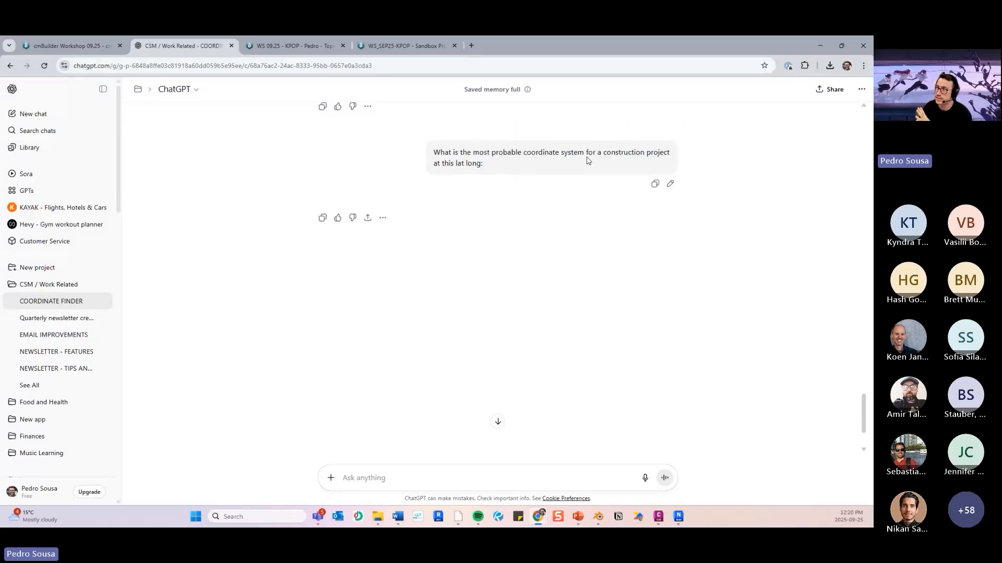
left_click(670, 185)
key("ctrl+v")
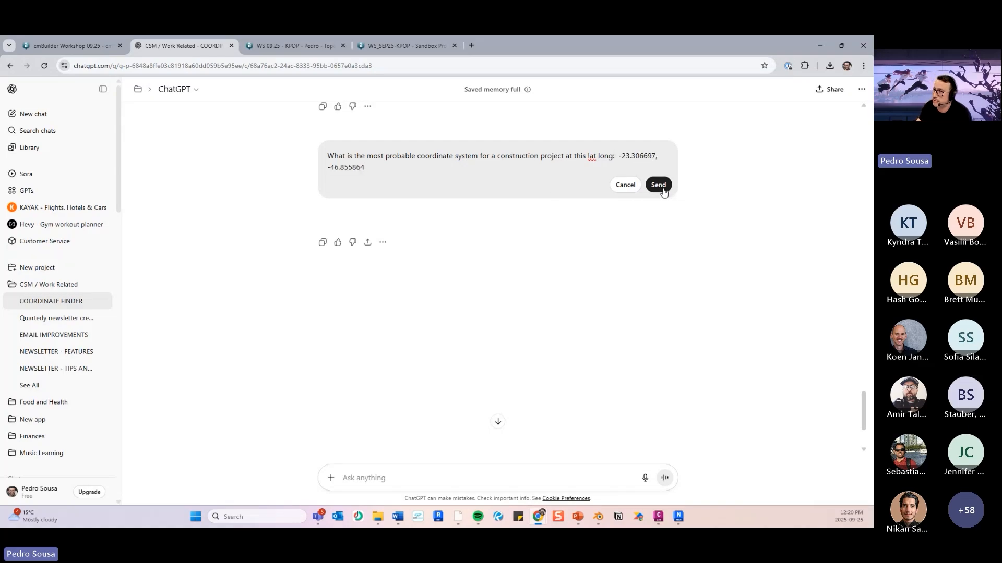
left_click(659, 186)
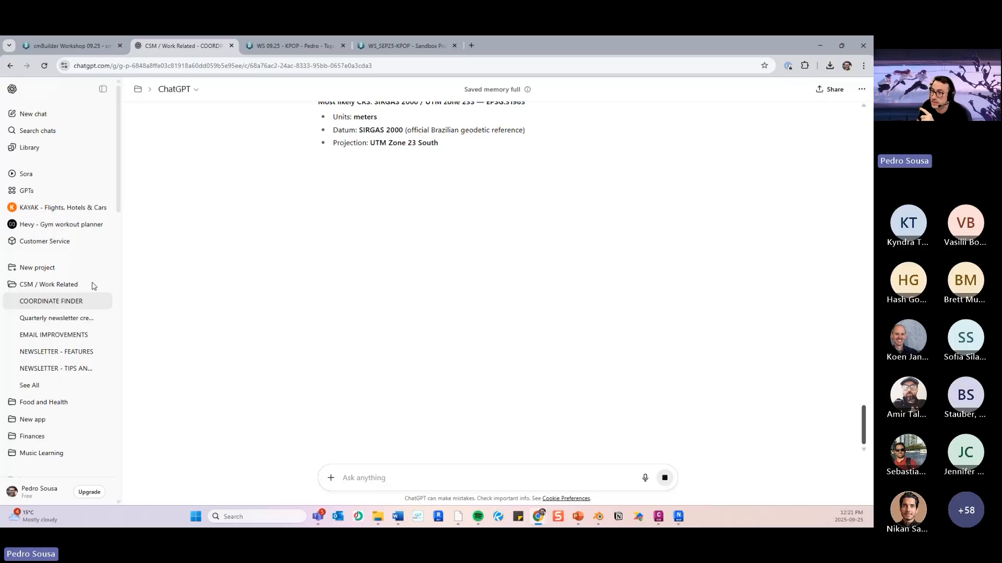
- Review the most likely coordinate system in the answer and copy its EPSG code 31983
scroll(519, 189, "up", 2)
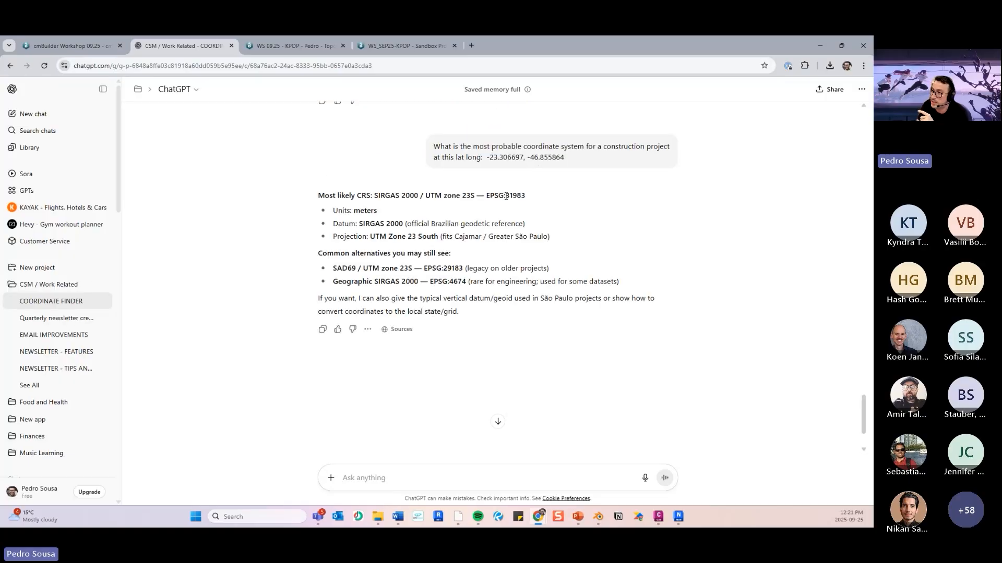
left_click_drag(505, 196, 531, 198)
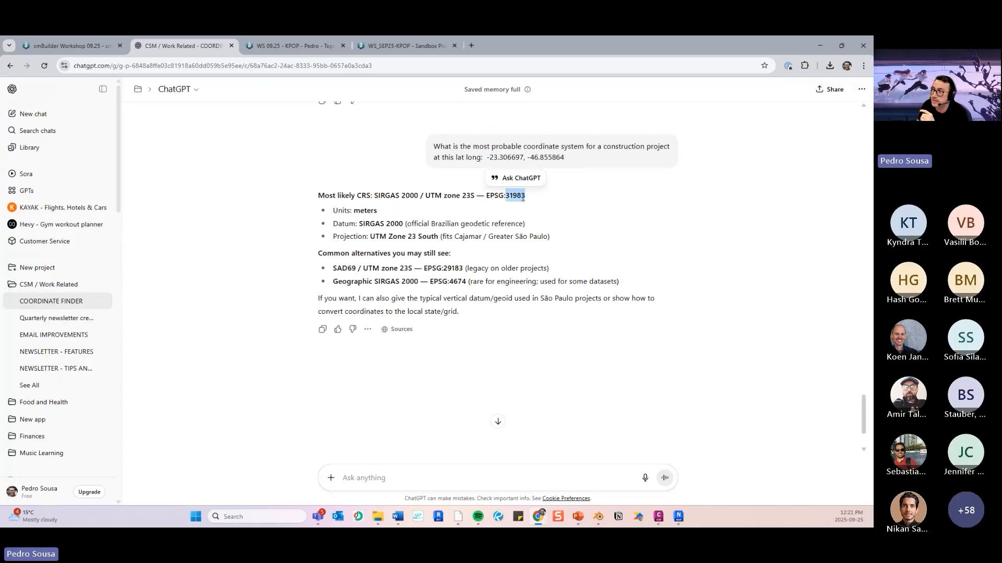
left_click(520, 198)
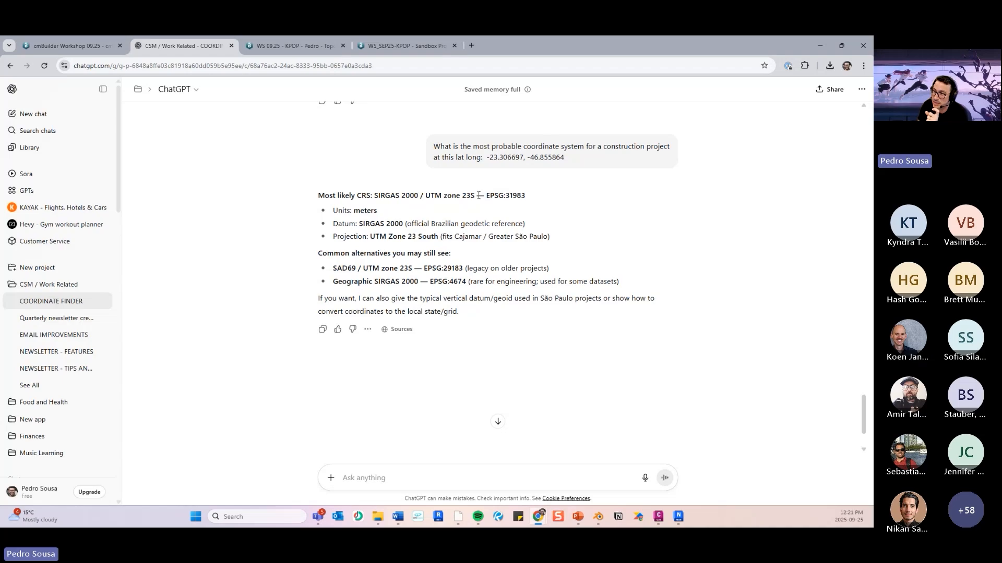
left_click_drag(527, 200, 507, 197)
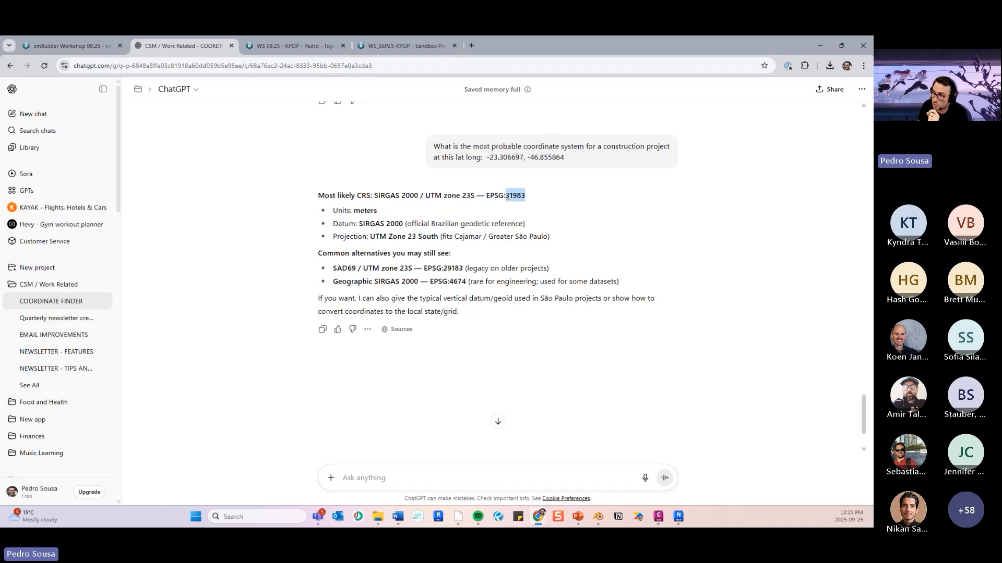
left_click(513, 198)
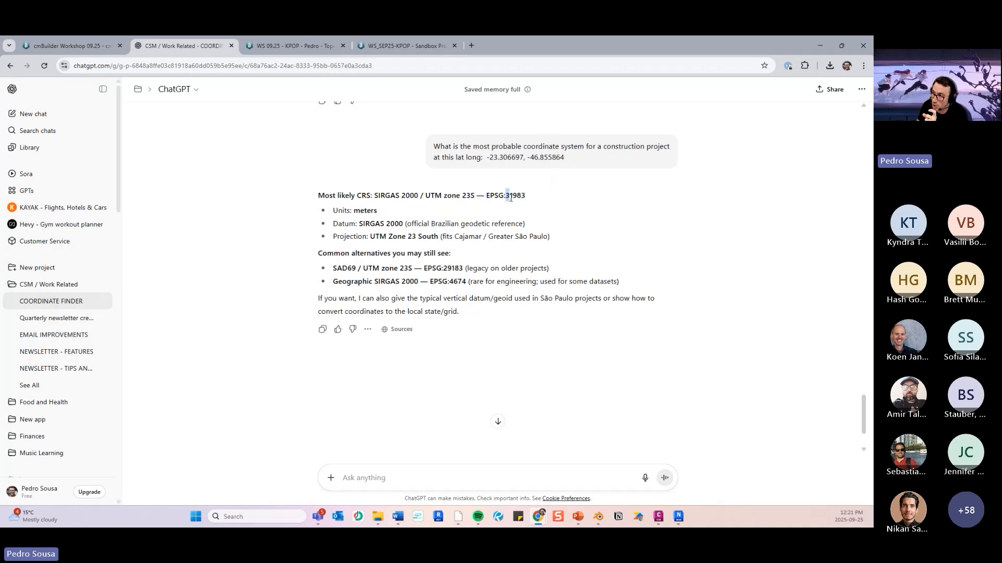
left_click_drag(510, 198, 356, 195)
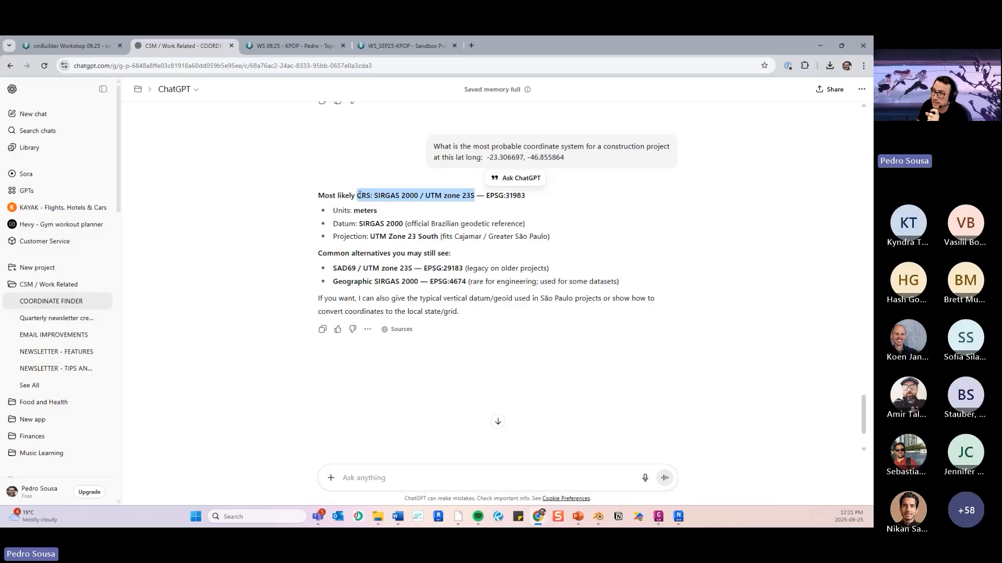
left_click(458, 198)
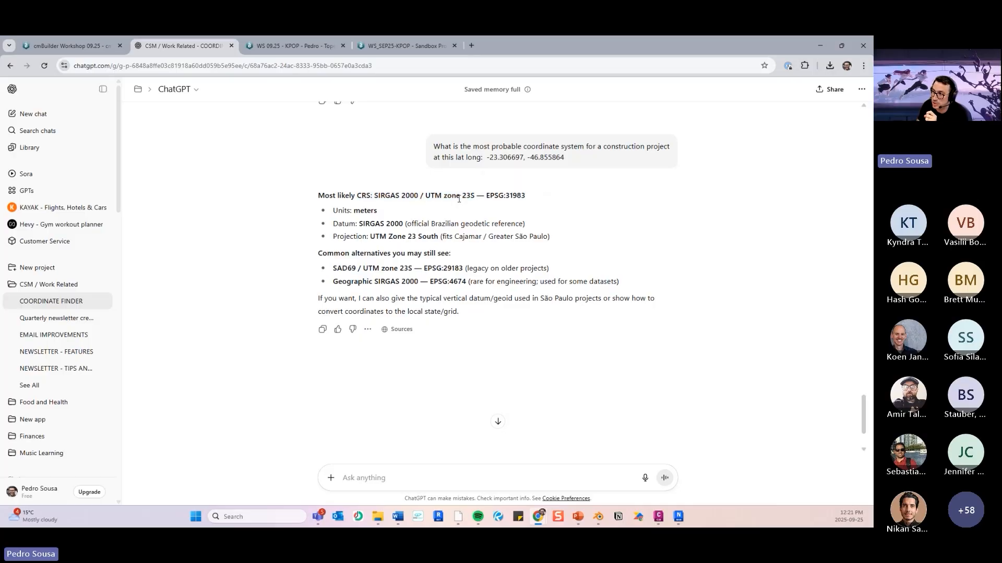
left_click_drag(526, 196, 504, 196)
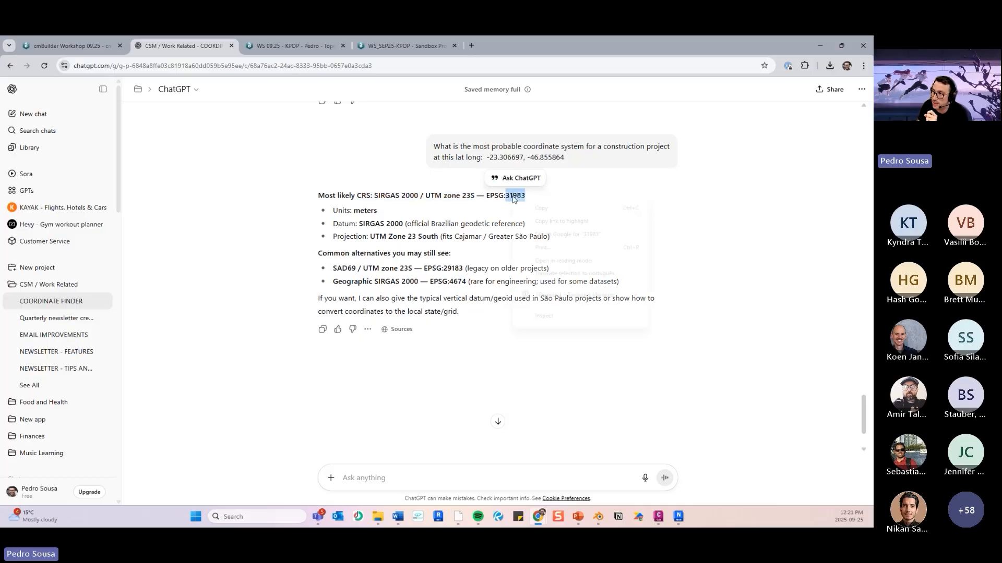
right_click(517, 197)
left_click(533, 208)
- Return to cmBuilder, open the project's coordinate settings and search for a new geo-coordinate by code 31983
left_click(70, 46)
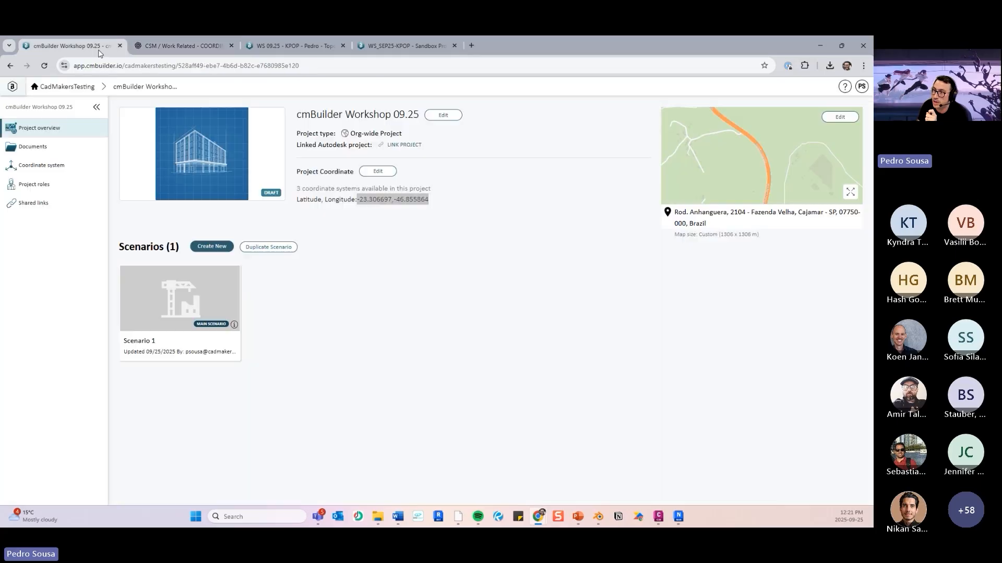
left_click(375, 171)
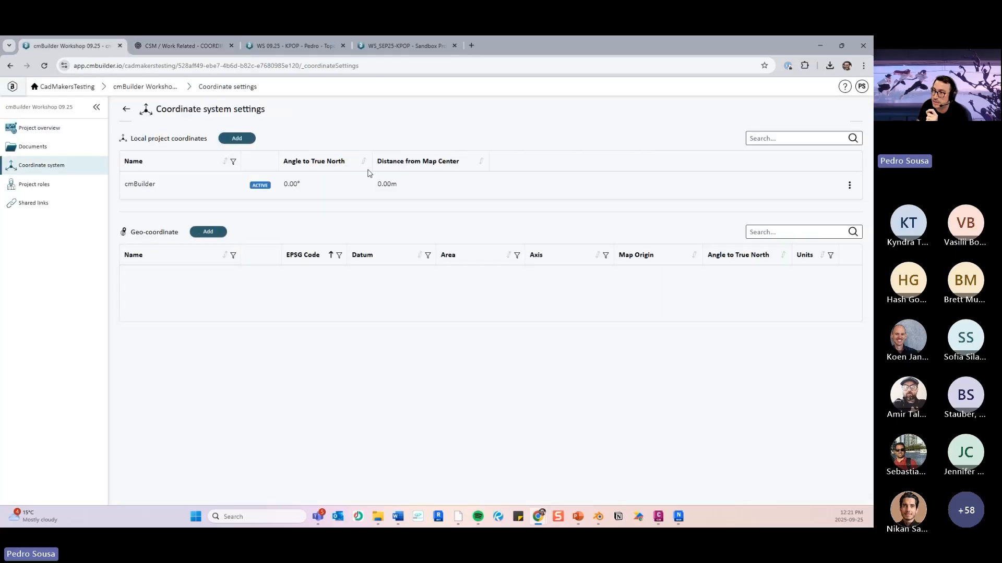
left_click(207, 232)
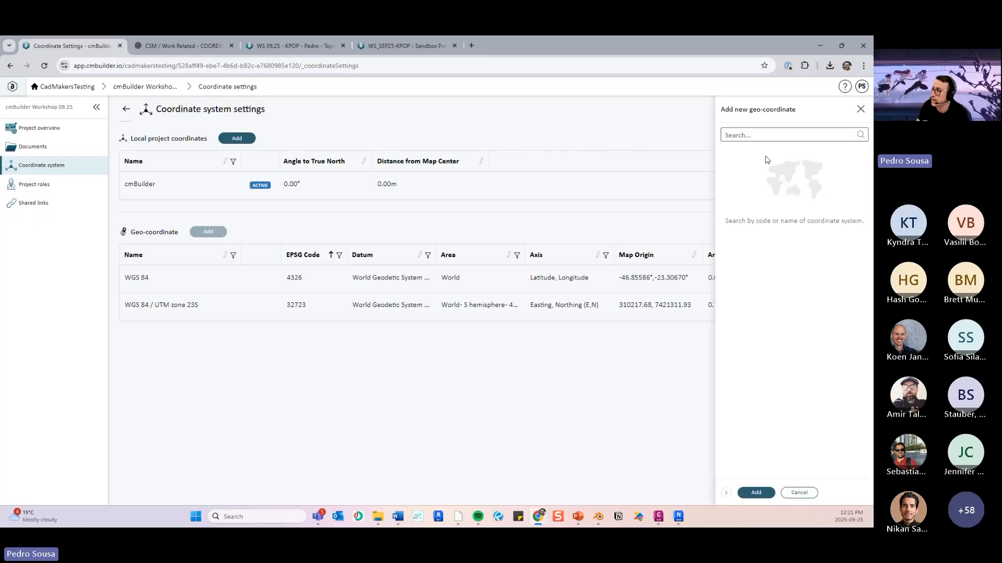
right_click(769, 138)
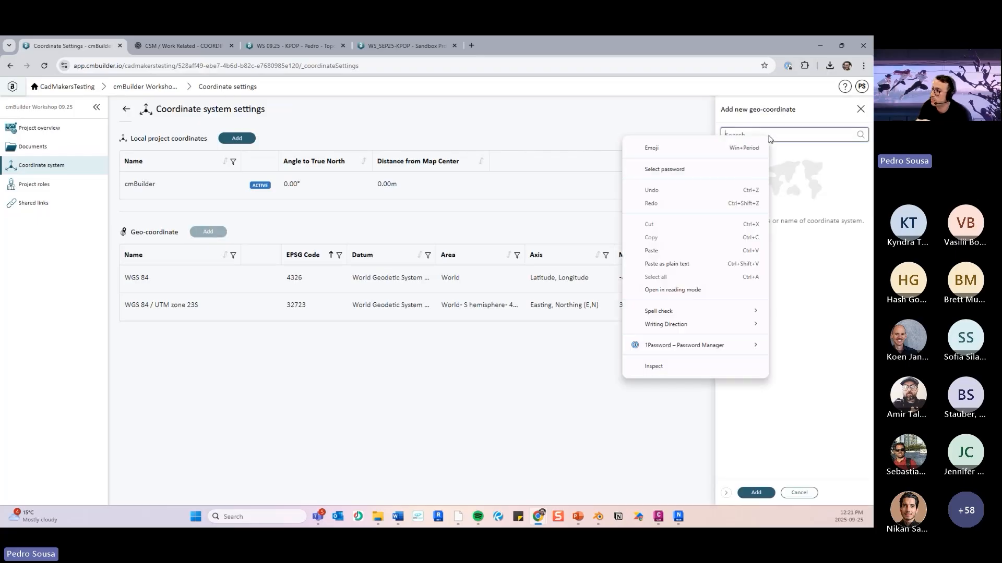
left_click(697, 251)
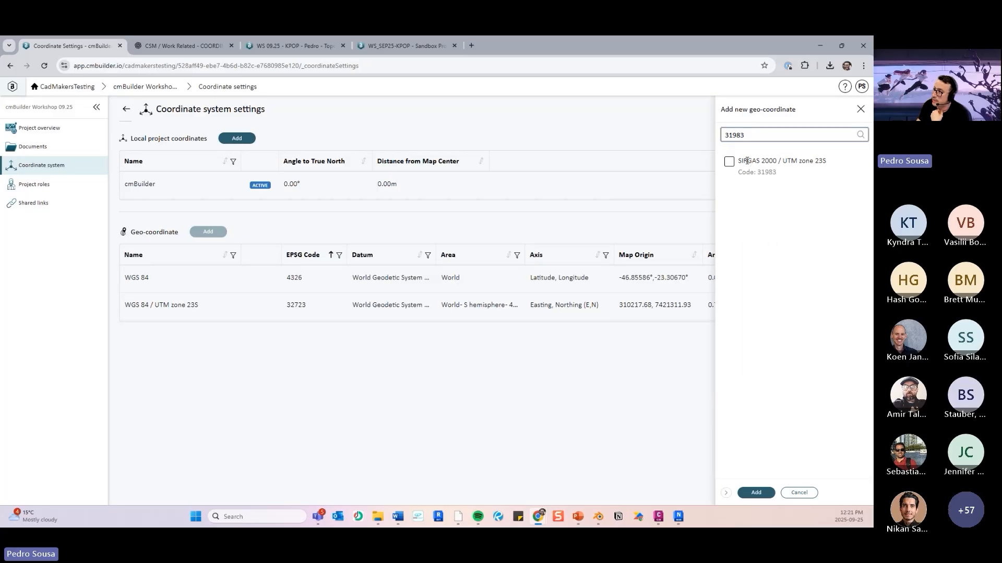
- Check the found system's name against the ChatGPT answer and add SIRGAS 2000 / UTM zone 23S to the project's geo-coordinates
mouse_move(736, 158)
left_mouse_down()
mouse_move(831, 164)
mouse_move(744, 160)
left_mouse_up()
left_click(831, 164)
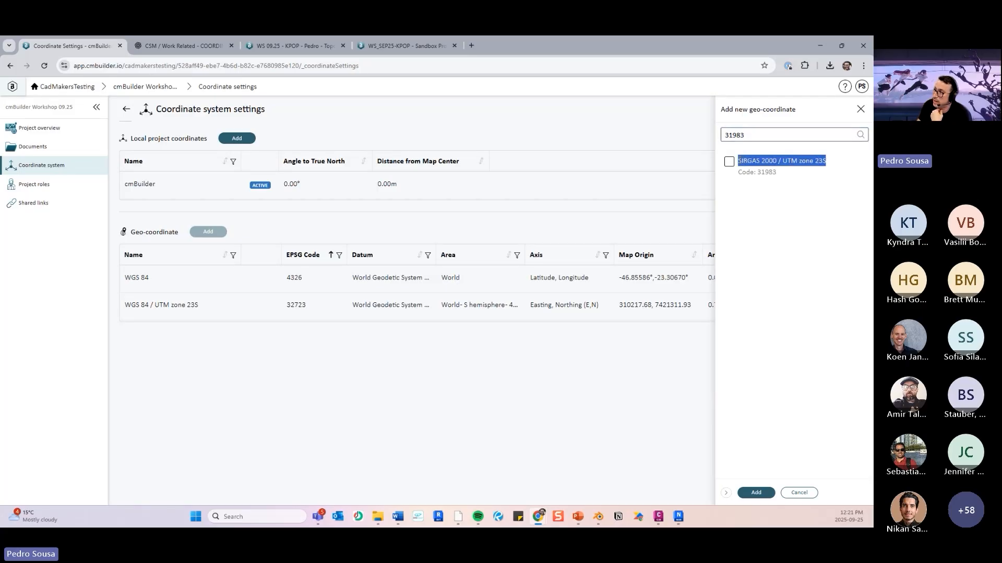
left_click(182, 46)
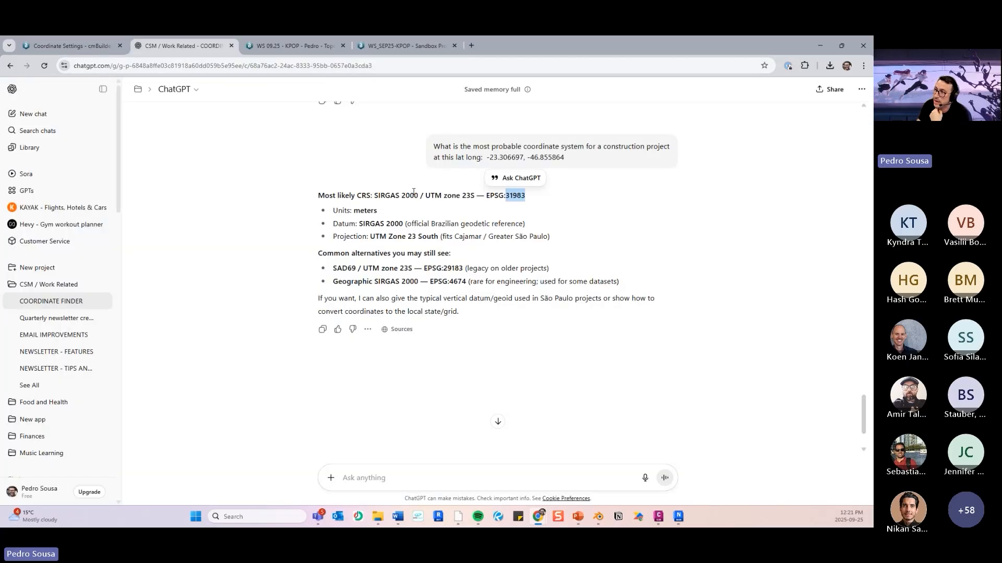
left_click_drag(362, 192, 478, 198)
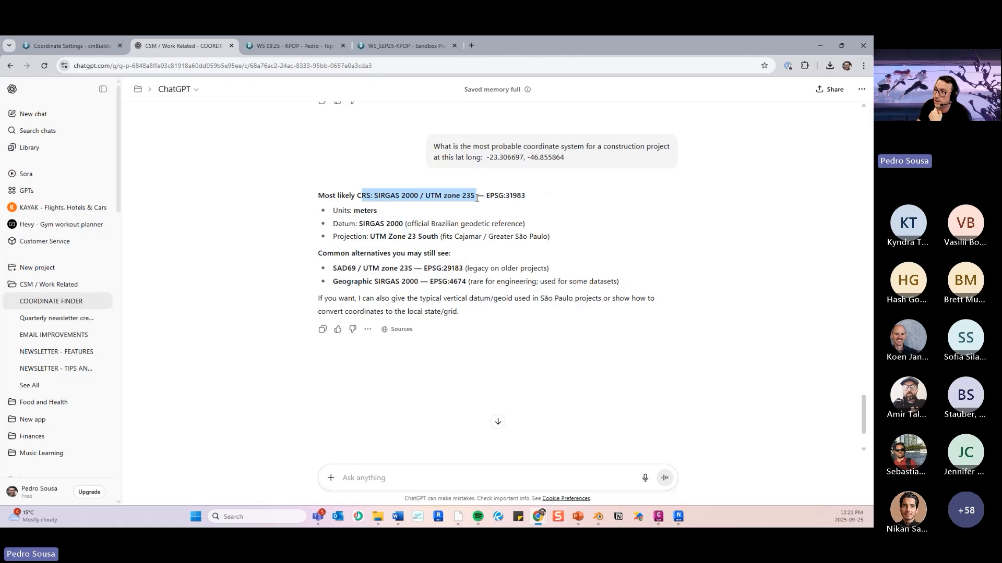
left_click(490, 195)
left_click(70, 46)
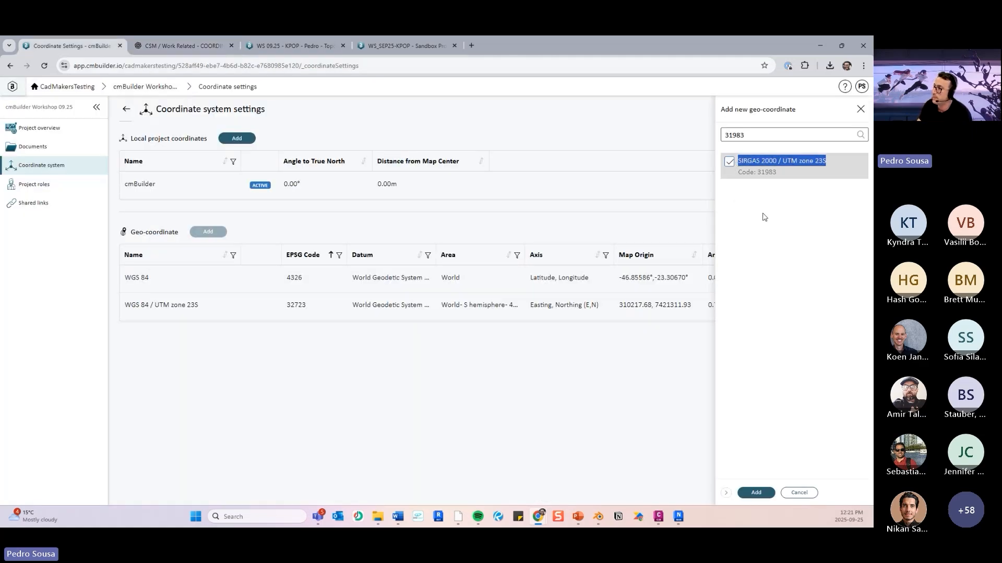
left_click(756, 493)
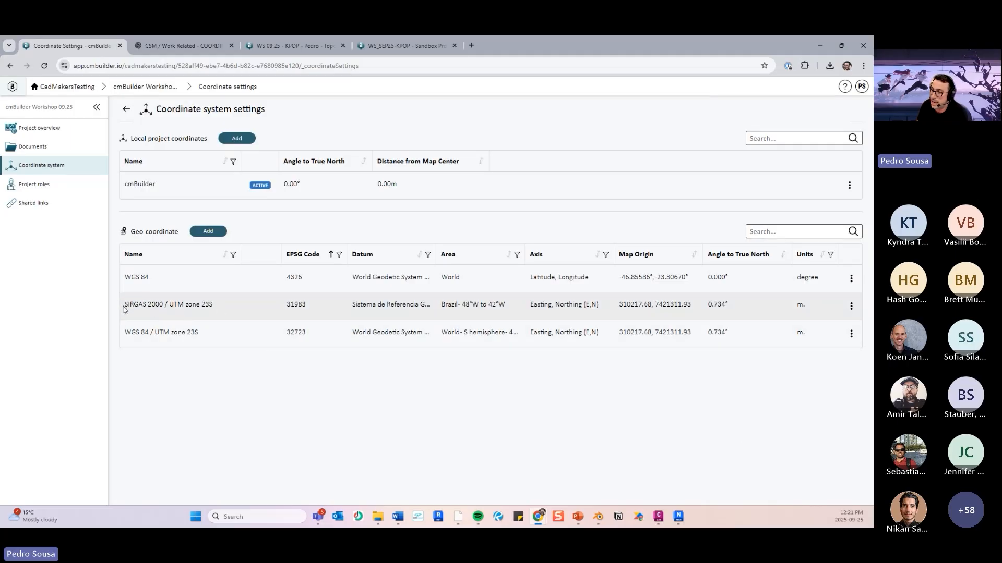
- Compare the geo-coordinate entries' map origins and set SIRGAS 2000 / UTM zone 23S as the geolocate system
left_click_drag(123, 309, 738, 307)
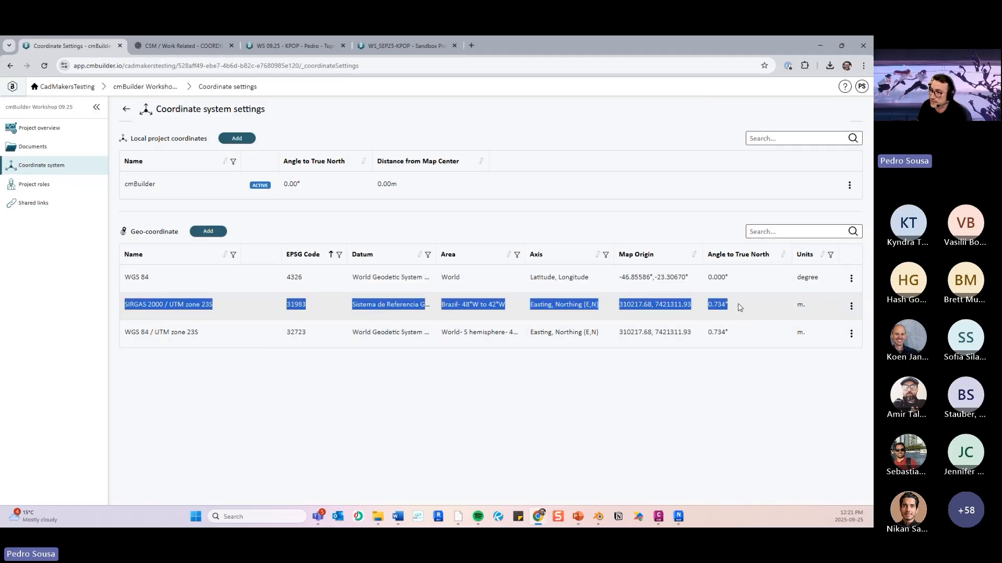
left_click(692, 420)
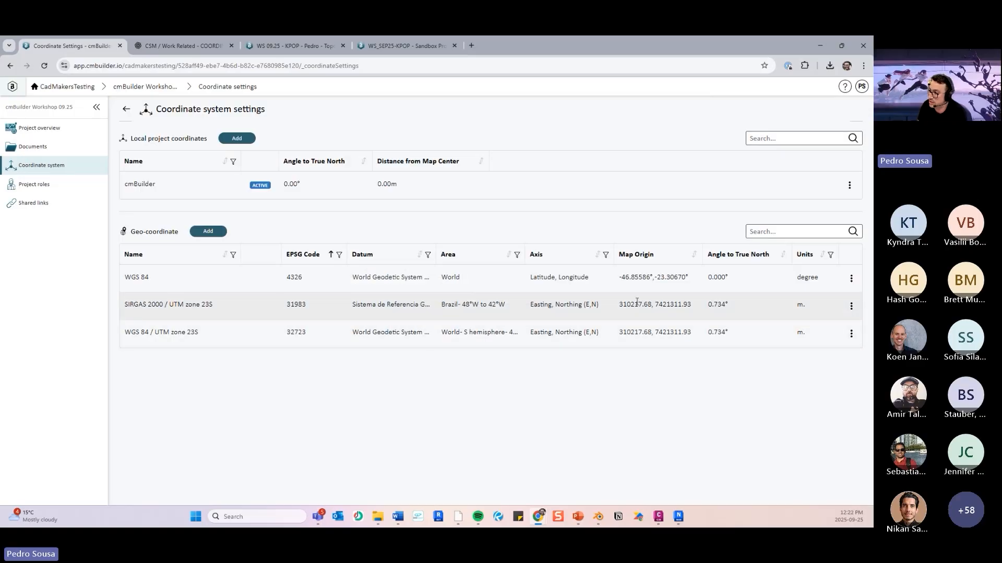
left_click_drag(618, 304, 618, 332)
left_click(519, 297)
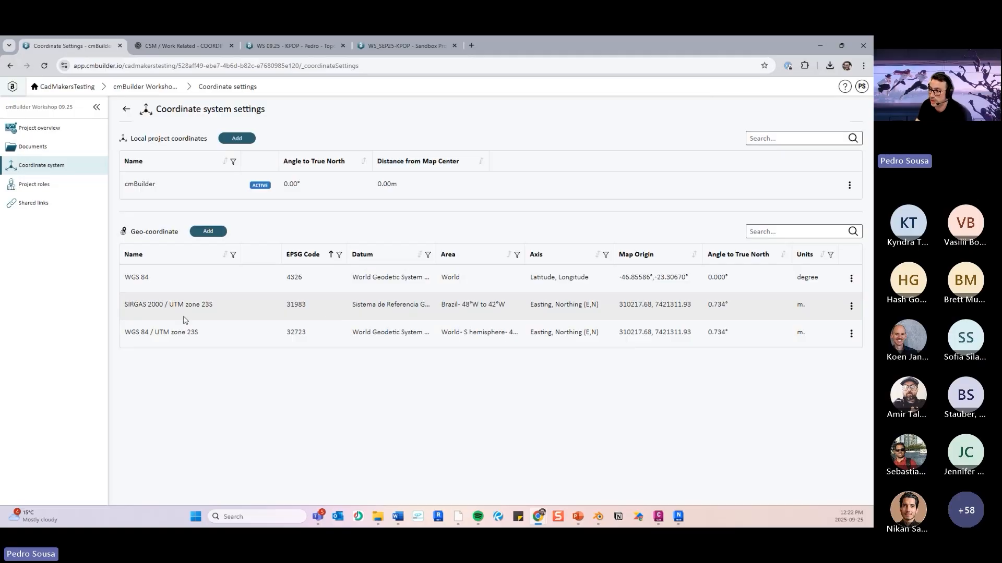
left_click_drag(164, 304, 200, 306)
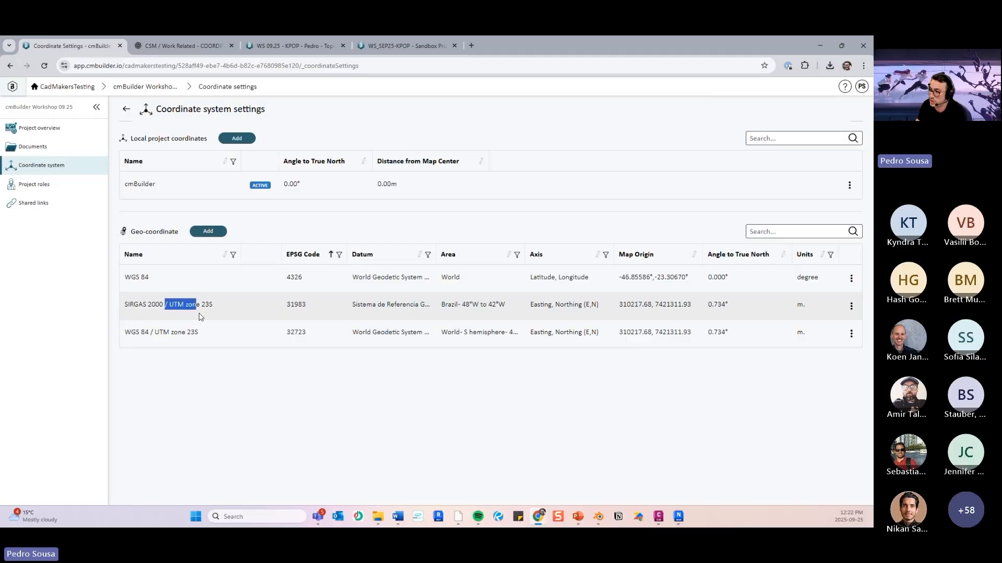
left_click(852, 307)
left_click(802, 310)
mouse_move(251, 311)
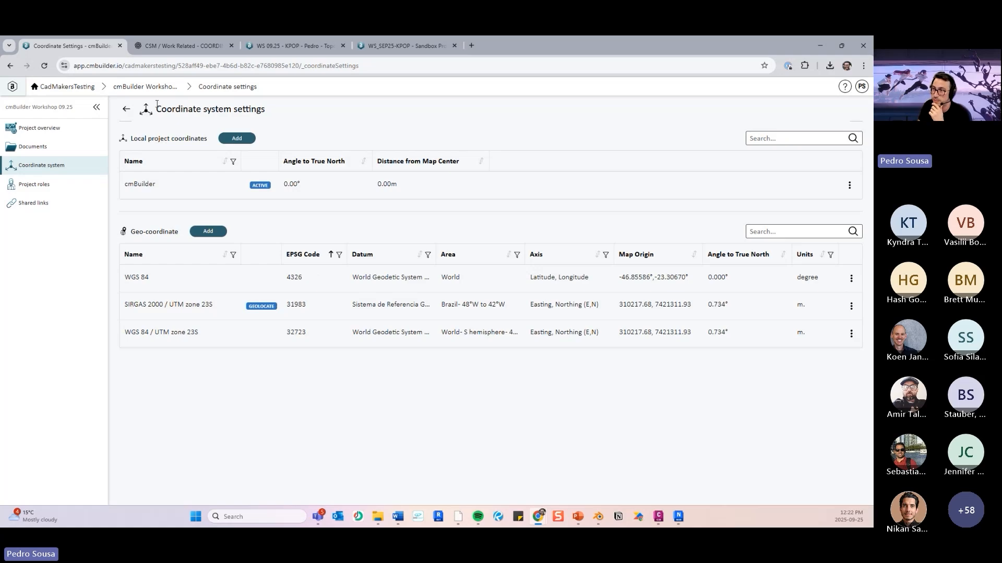
- Open Scenario 1 and upload the contour lines surface FBX from the 09.25-kpop folder as a BIM import
left_click(148, 87)
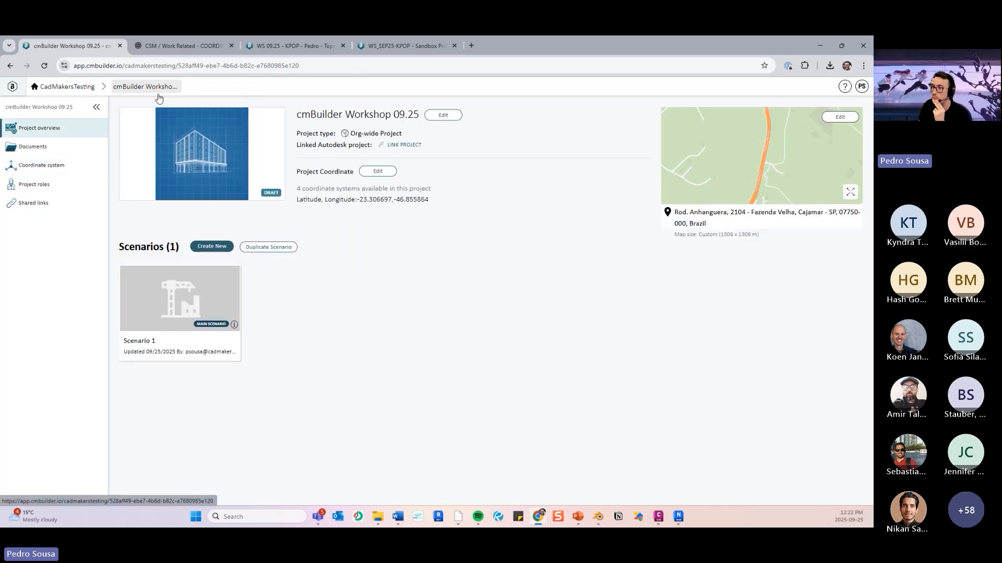
left_click(204, 314)
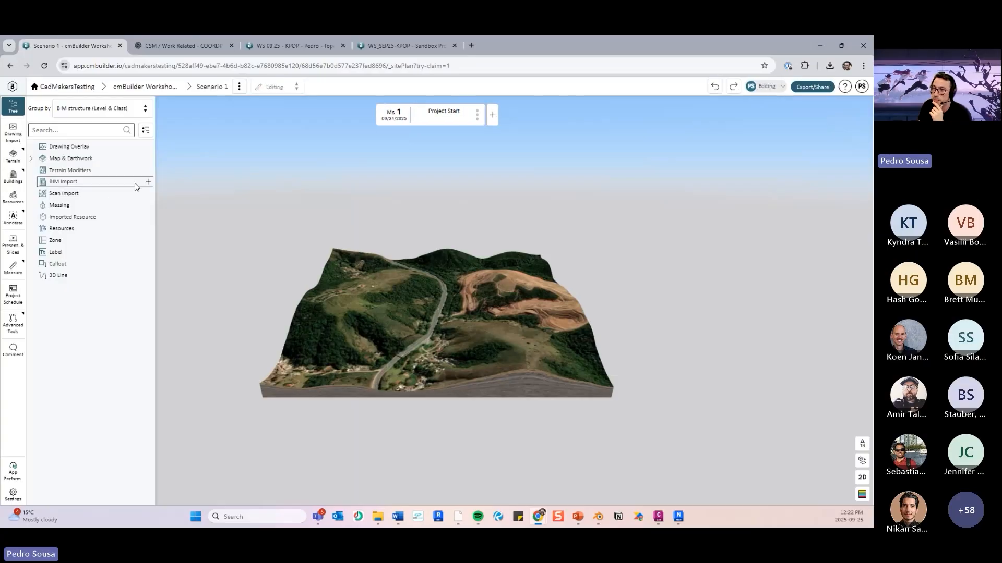
left_click(148, 182)
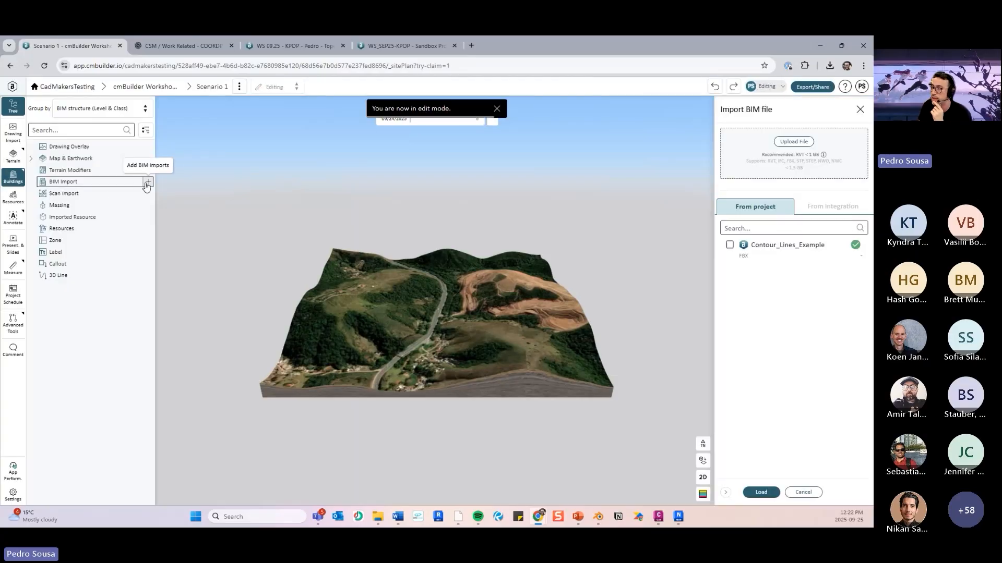
left_click(794, 142)
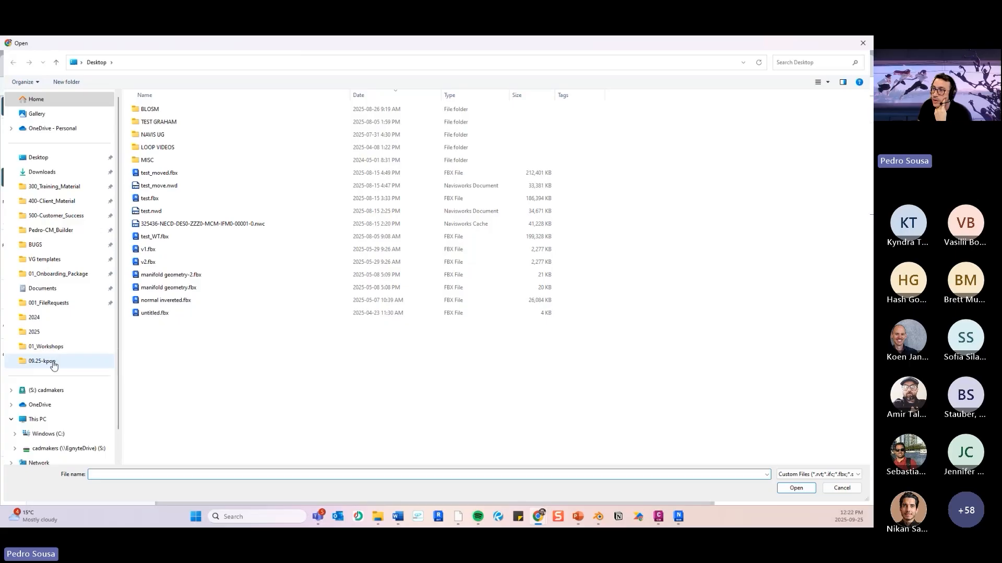
left_click(53, 361)
double_click(204, 109)
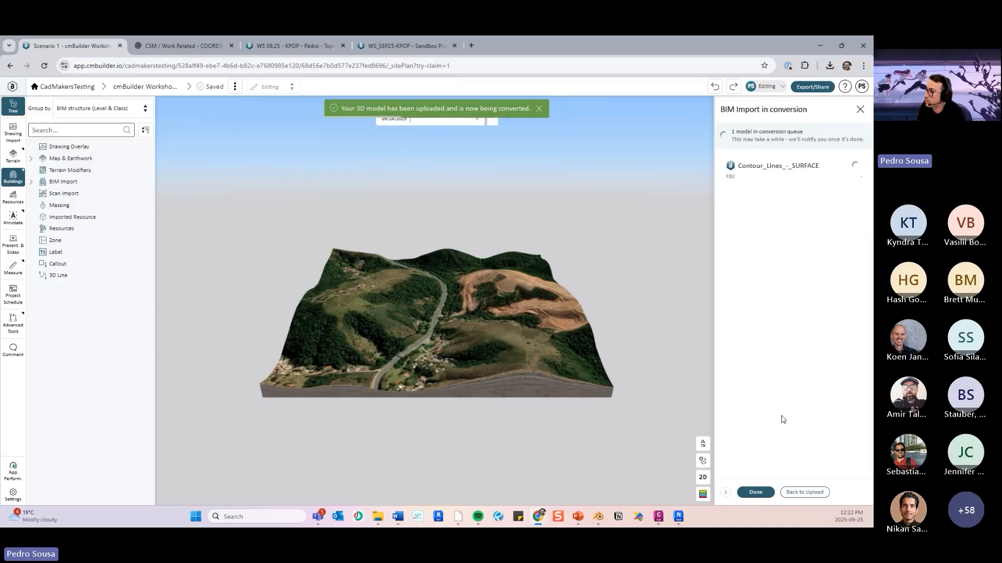
- Finish the BIM import of Contour_Lines_-_SURFACE and view the imported surface up close on the terrain
scroll(476, 304, "up", 3)
left_click_drag(476, 303, 530, 351)
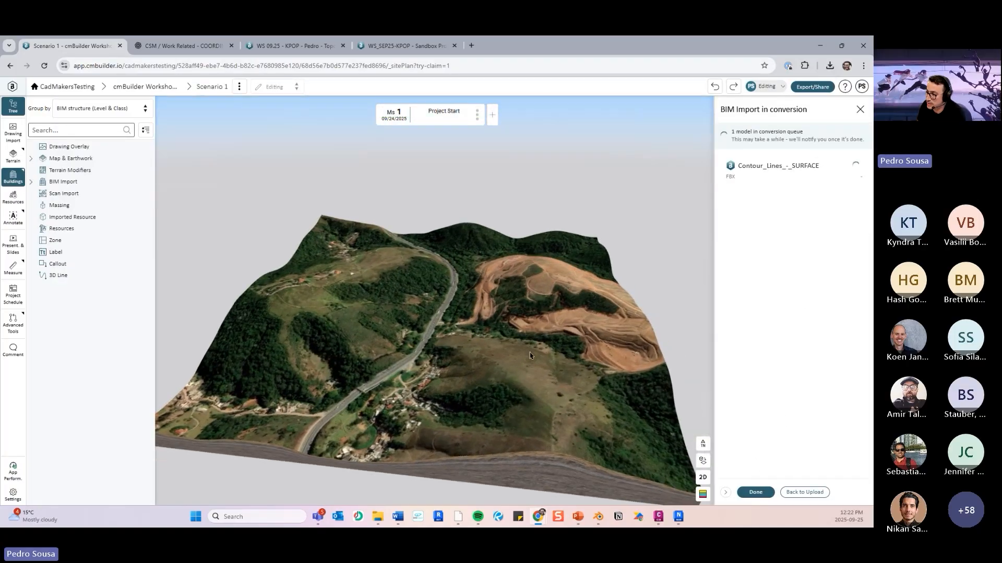
left_click(756, 492)
scroll(476, 344, "up", 3)
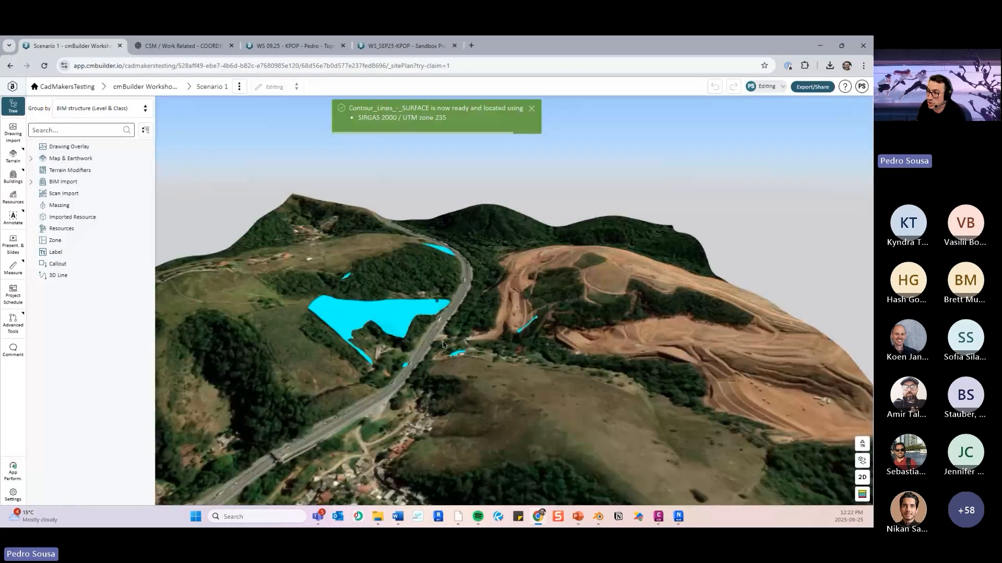
- Select the imported contour lines surface and examine where its outline and exposed patches sit against the map terrain along the highway
left_click_drag(476, 344, 490, 359)
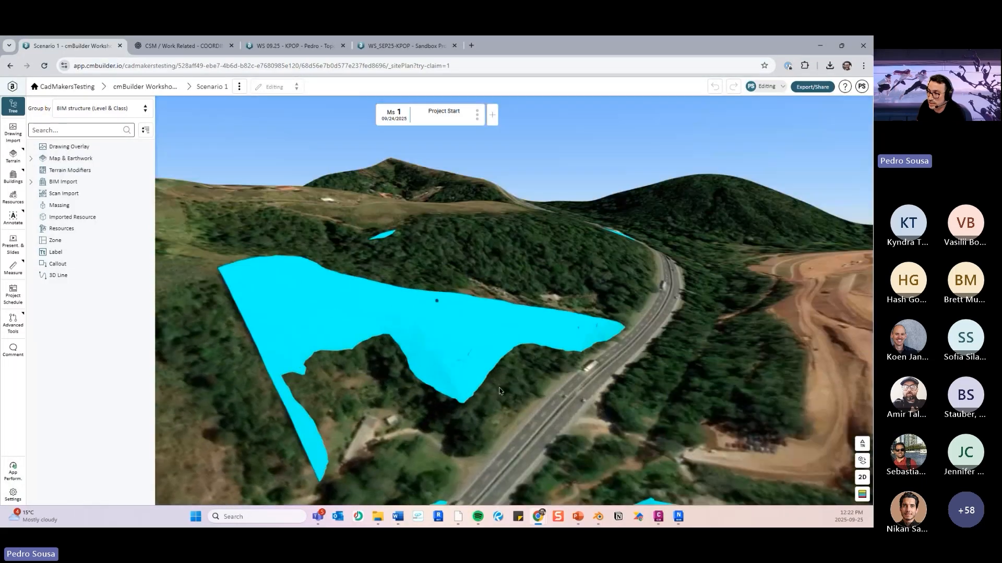
left_click_drag(280, 317, 381, 328)
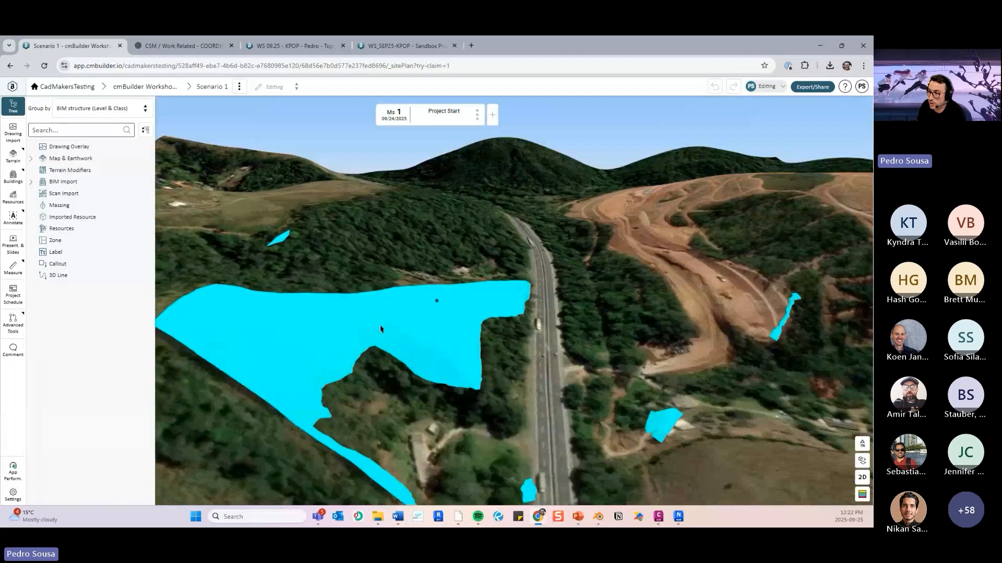
left_click(380, 329)
scroll(538, 379, "down", 5)
left_click_drag(538, 379, 521, 314)
scroll(522, 315, "up", 4)
right_click_drag(496, 410, 505, 360)
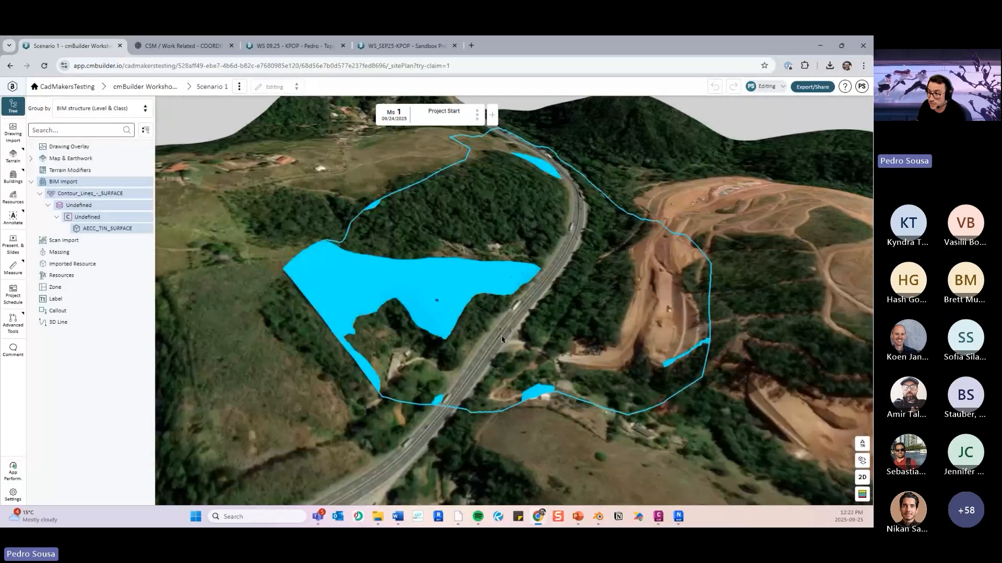
left_click_drag(505, 360, 477, 326)
scroll(538, 323, "up", 3)
left_click(476, 327)
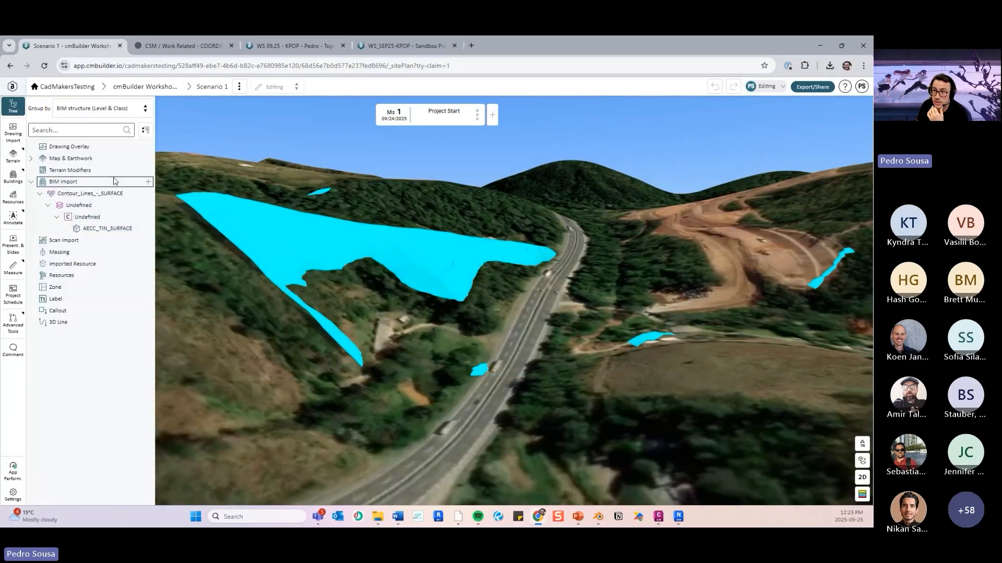
- Hide the Earthwork map to expose the whole imported surface and start a Sea Level Elevation measurement
left_click(31, 158)
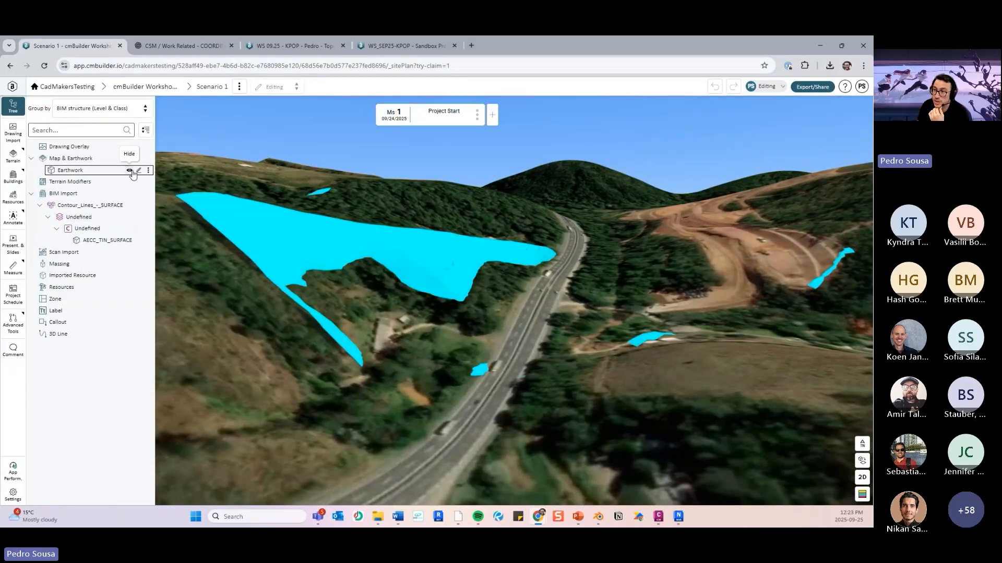
left_click(148, 170)
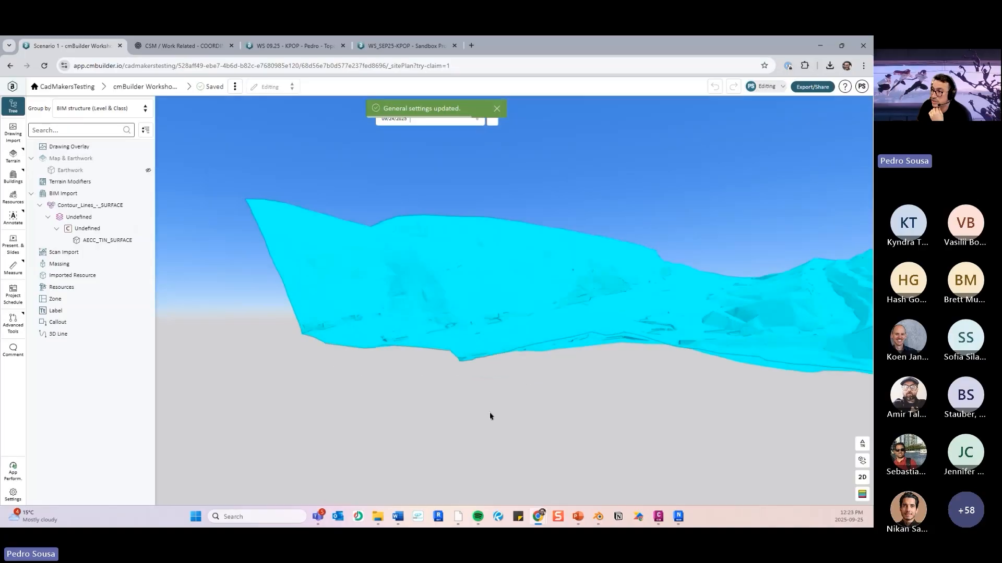
left_click(10, 272)
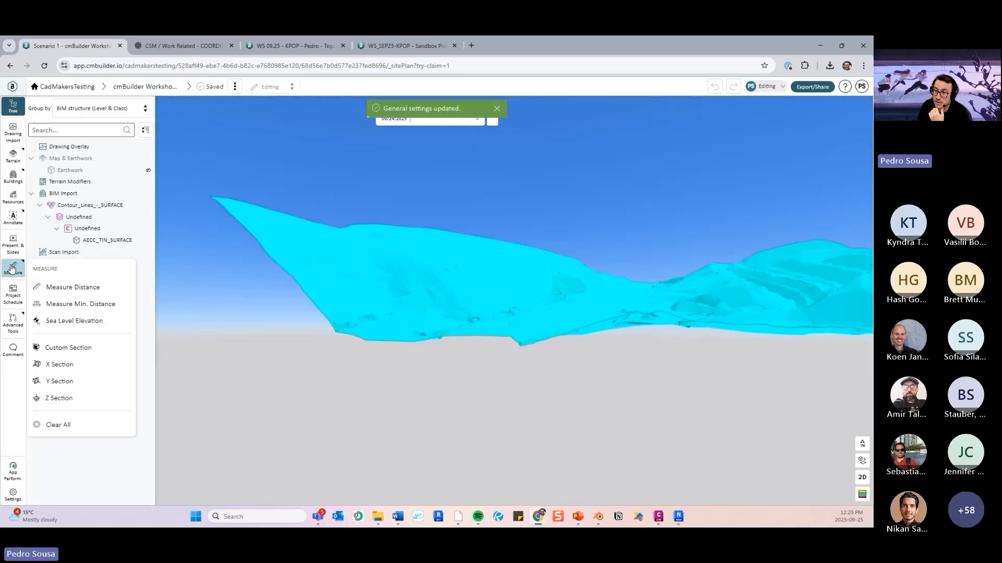
left_click(65, 321)
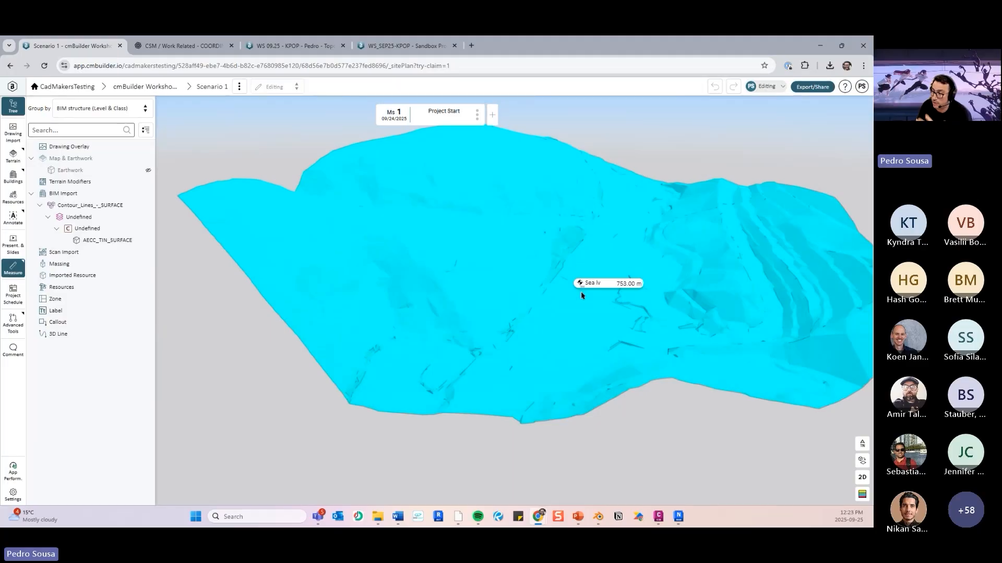
- Clear all measurements and show the Earthwork map again
left_click(13, 271)
left_click(54, 318)
left_click(13, 271)
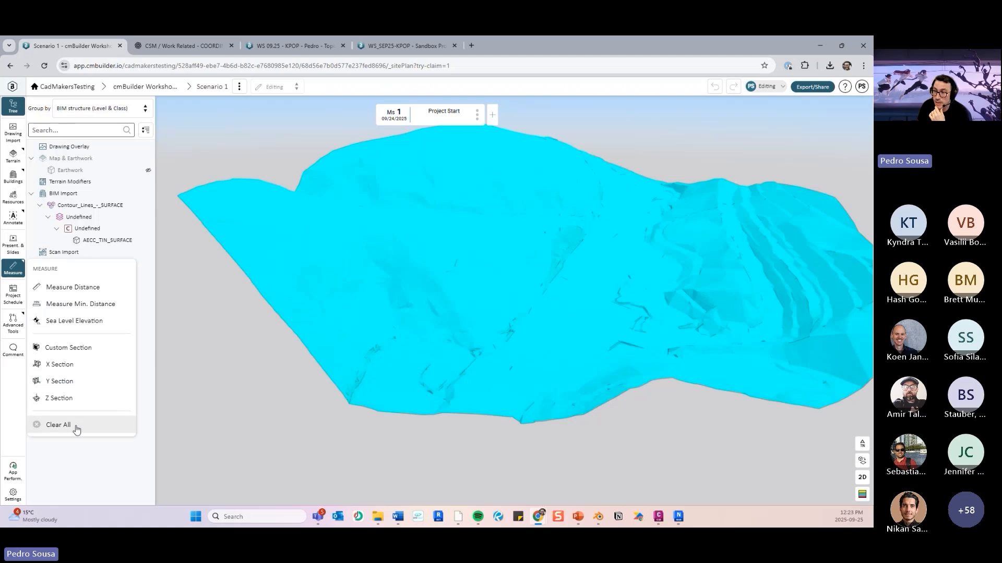
left_click(74, 427)
left_click(128, 171)
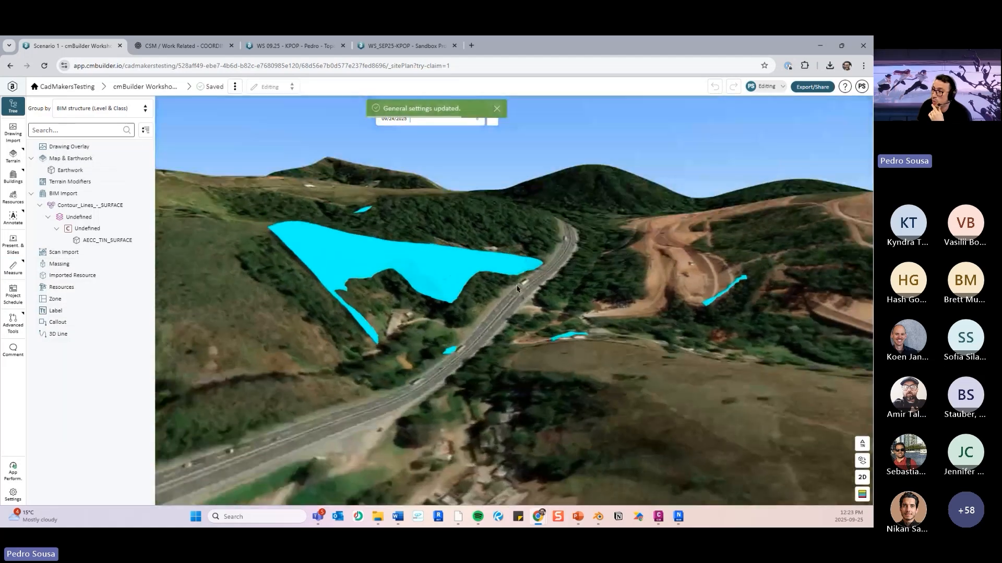
- Temporarily hide the Contour_Lines_-_SURFACE BIM import so that only the map terrain is shown
left_click_drag(517, 288, 425, 256)
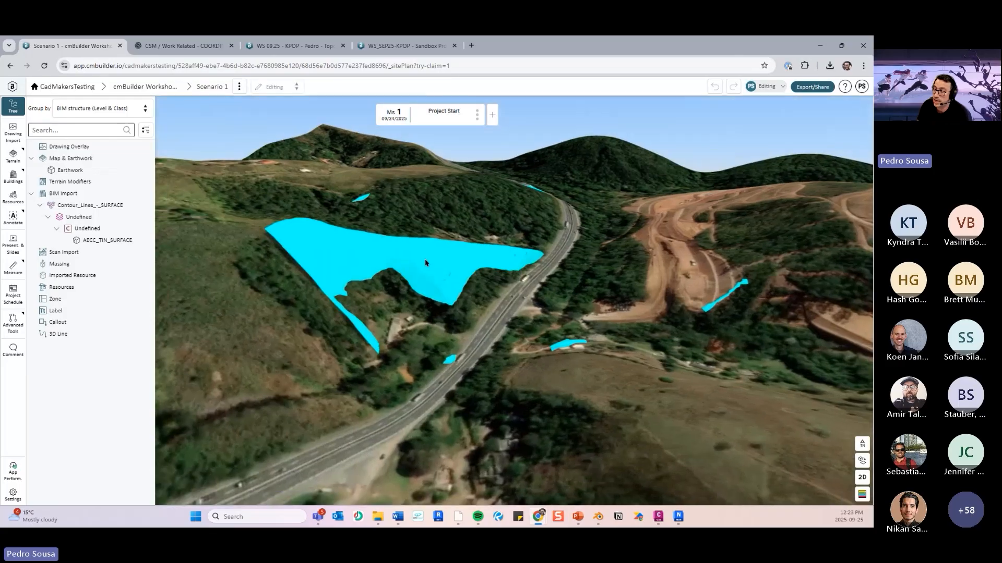
scroll(459, 315, "up", 3)
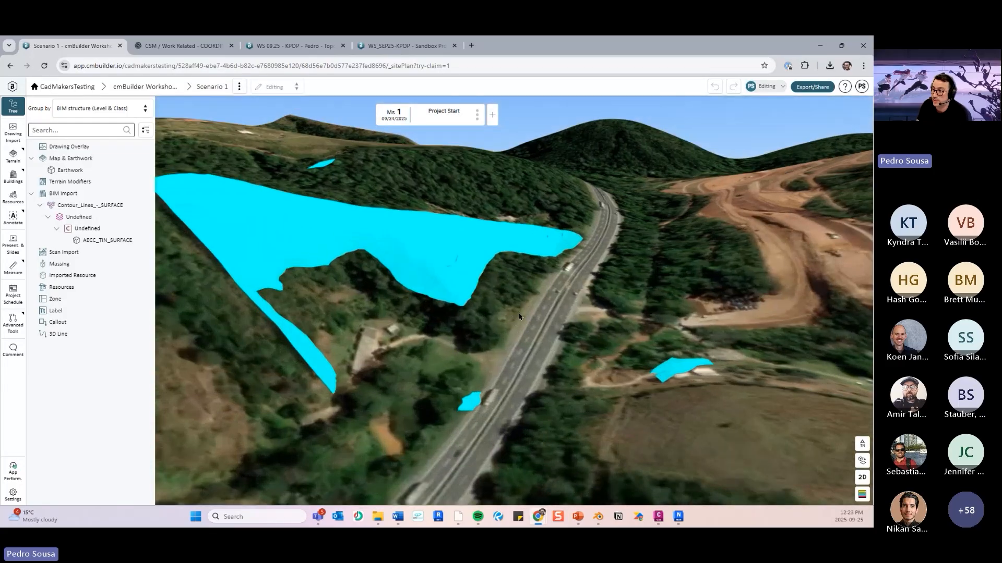
left_click_drag(459, 316, 428, 312)
scroll(493, 306, "up", 3)
scroll(447, 300, "down", 3)
left_click(90, 209)
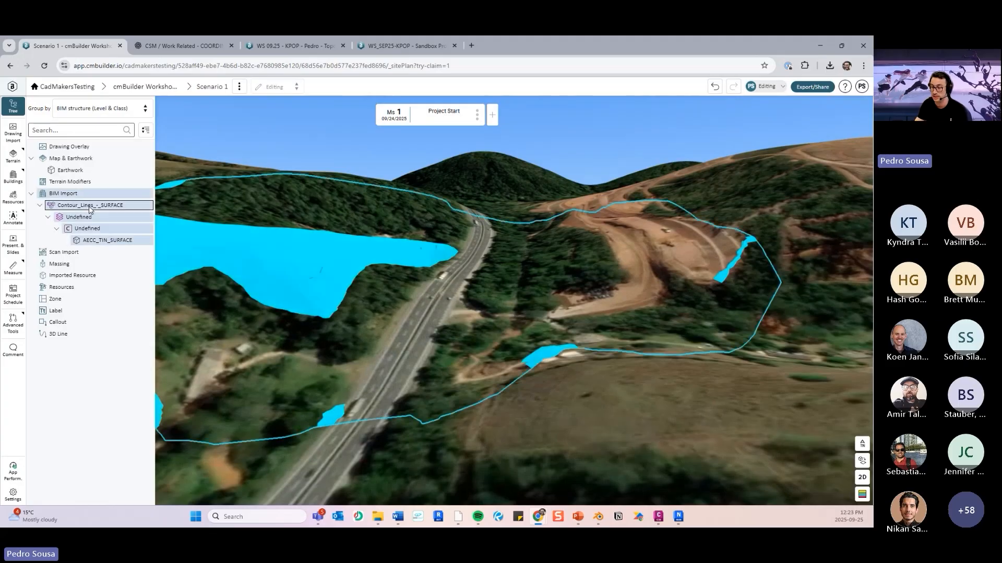
scroll(418, 277, "down", 3)
key("h")
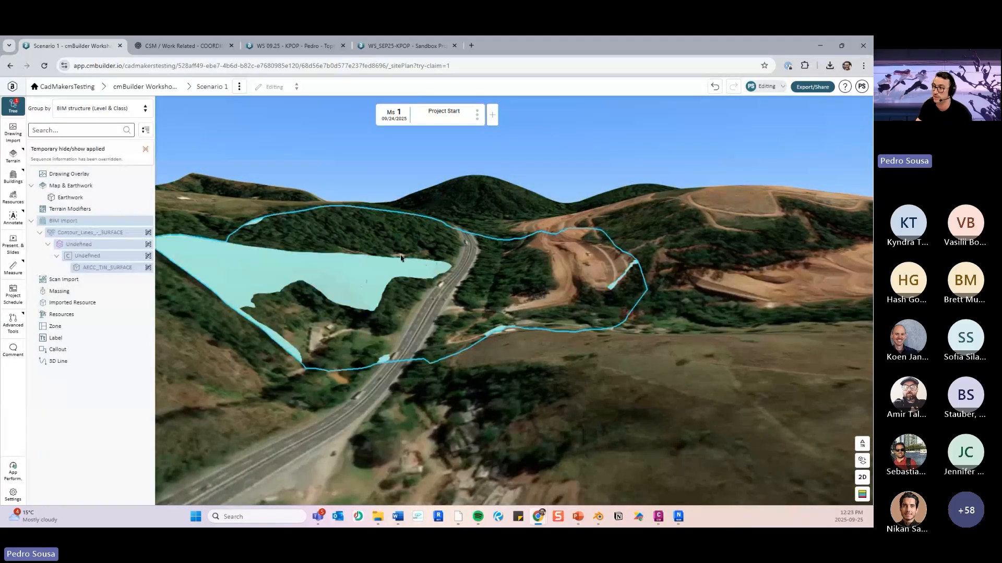
- Examine the bare map terrain along the highway from several angles and unhide the Contour_Lines_-_SURFACE import
left_click_drag(562, 376, 410, 377)
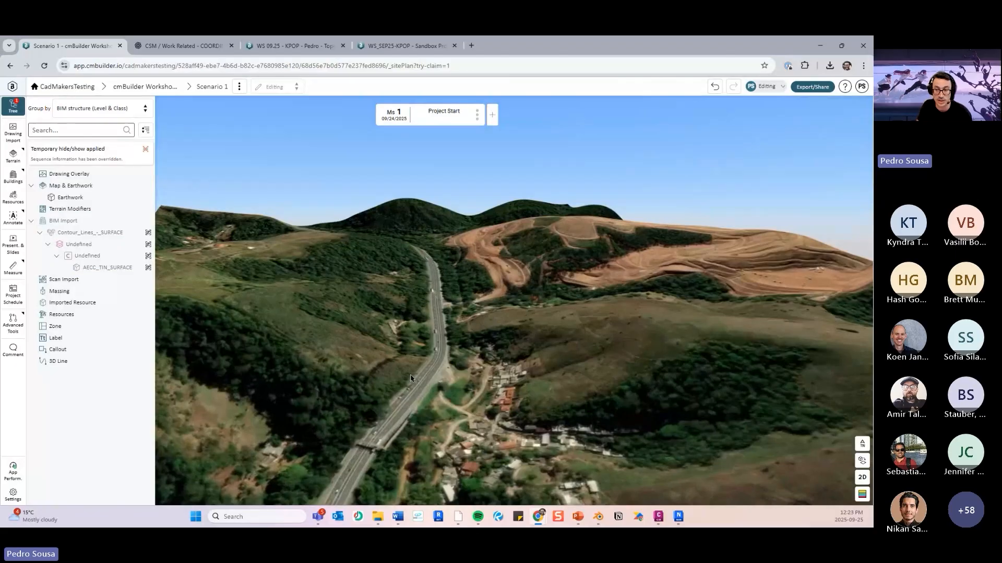
left_click_drag(457, 320, 442, 320)
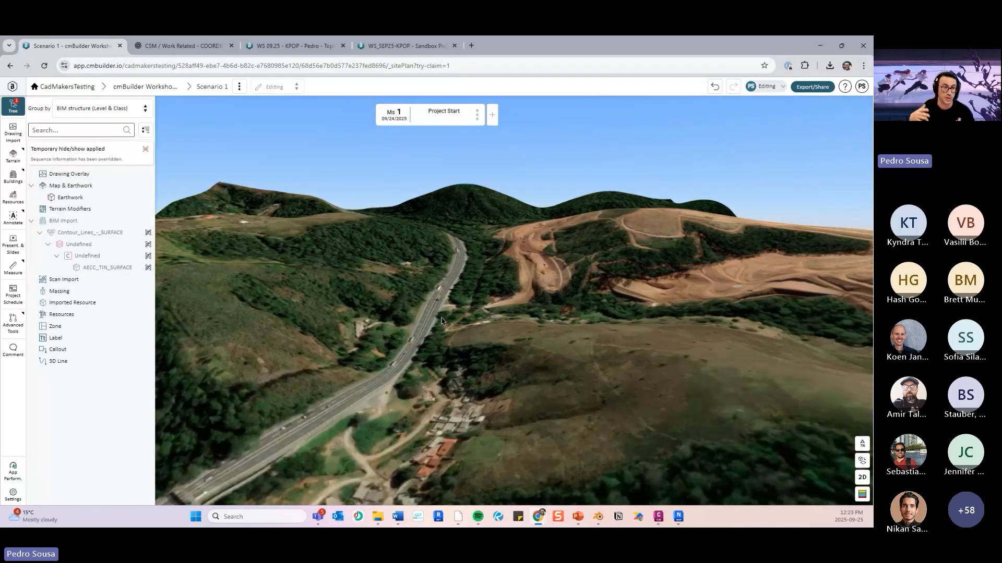
left_click_drag(442, 320, 406, 344)
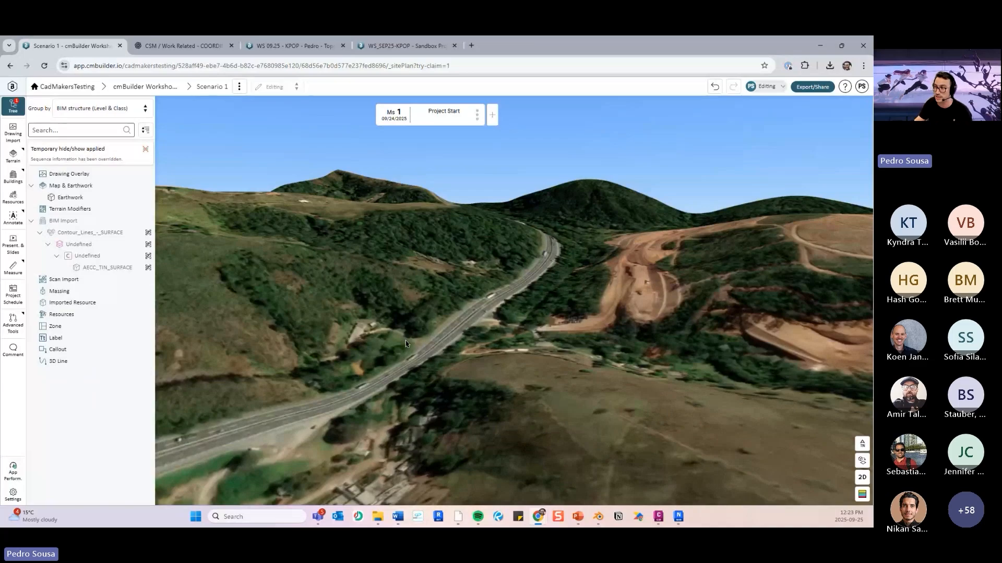
left_click_drag(410, 334, 506, 361)
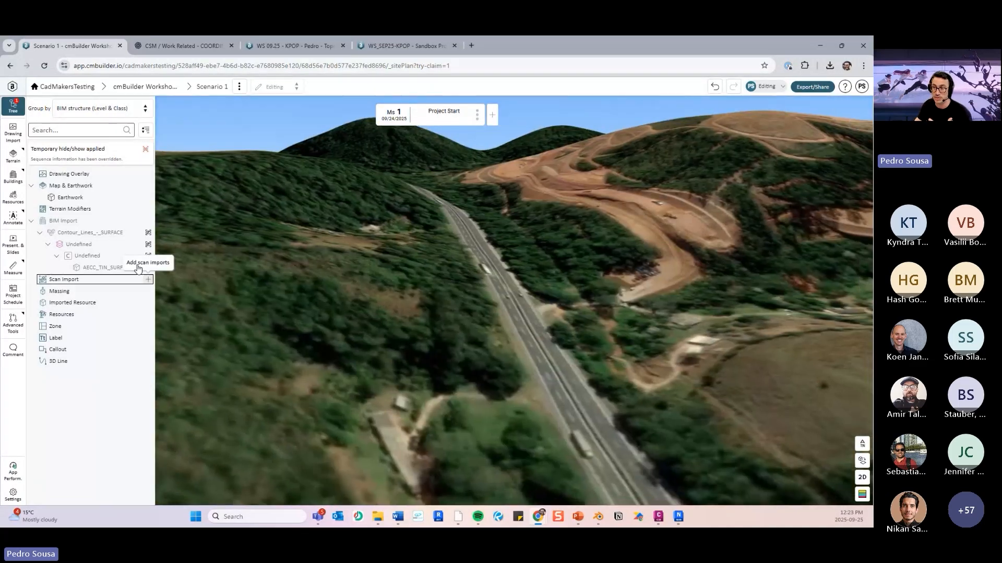
left_click_drag(541, 274, 477, 290)
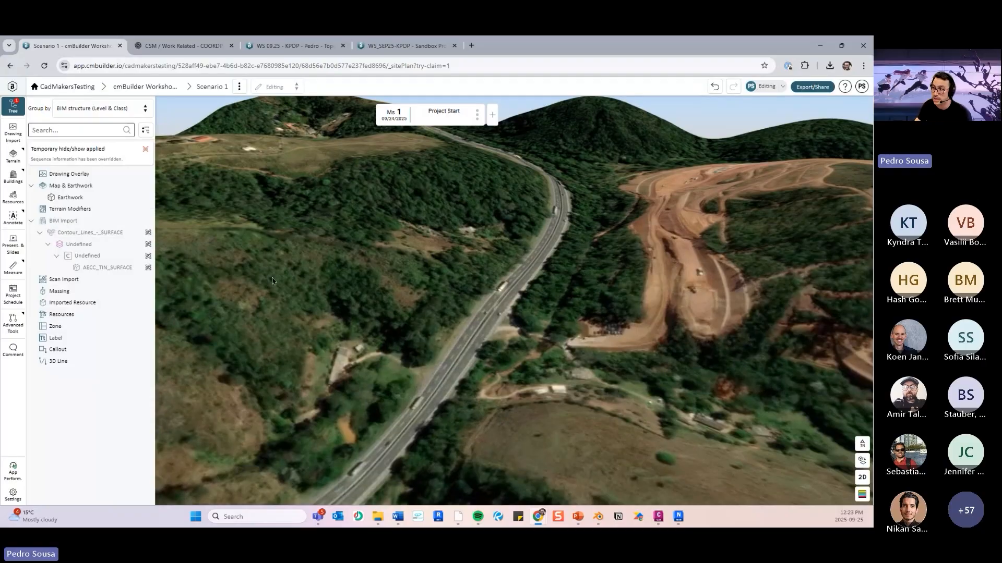
left_click_drag(459, 336, 488, 305)
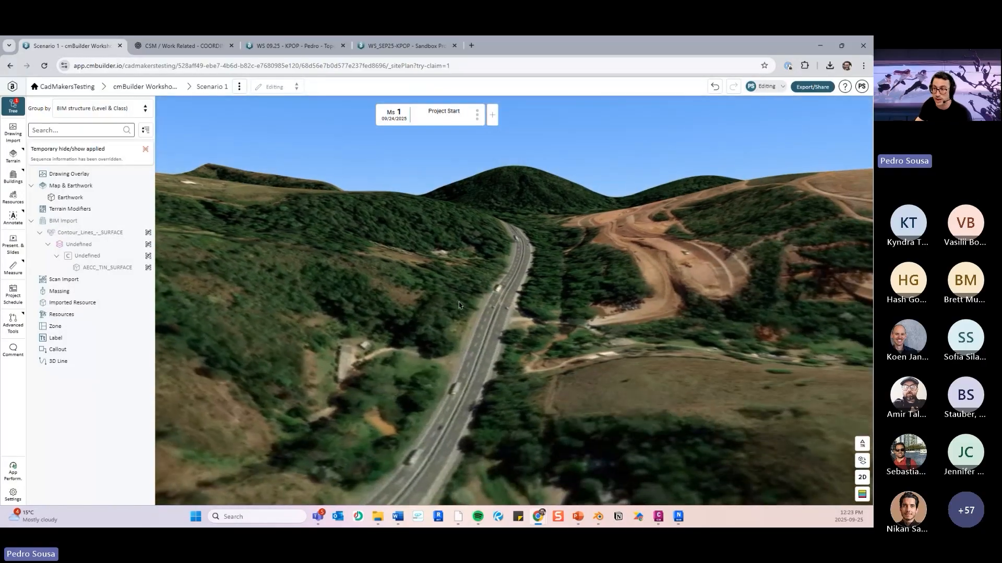
left_click(145, 233)
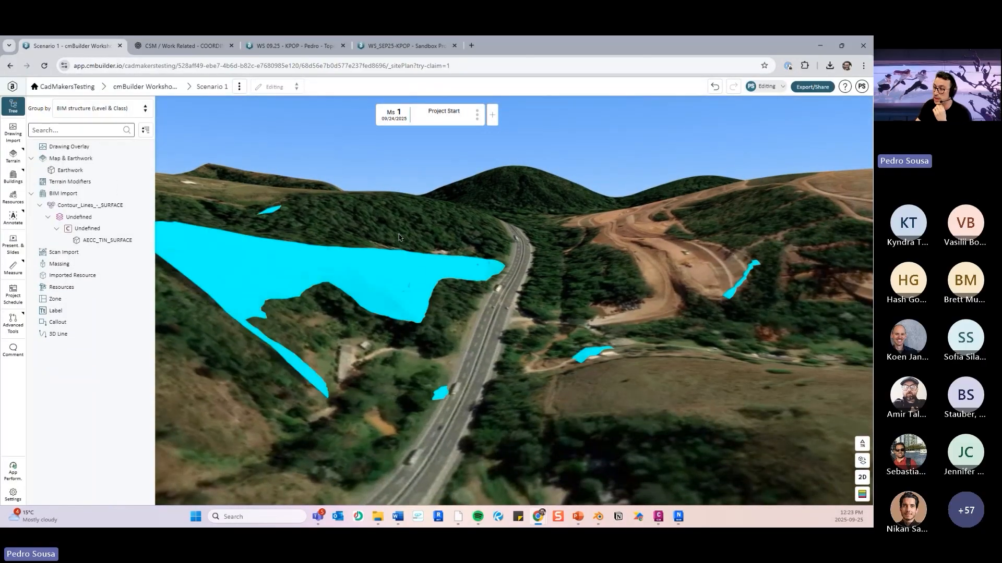
- Start a model-based custom terrain and load Contour_Lines_-_SURFACE from the current site plan as its reference model
double_click(416, 275)
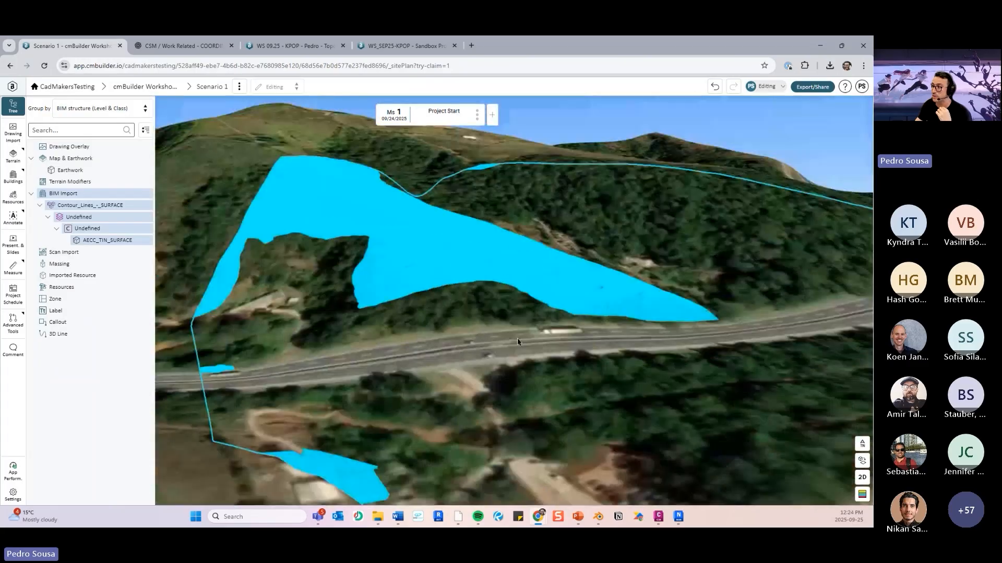
left_click_drag(518, 342, 563, 360)
scroll(563, 360, "down", 2)
left_click(564, 360)
scroll(563, 360, "down", 3)
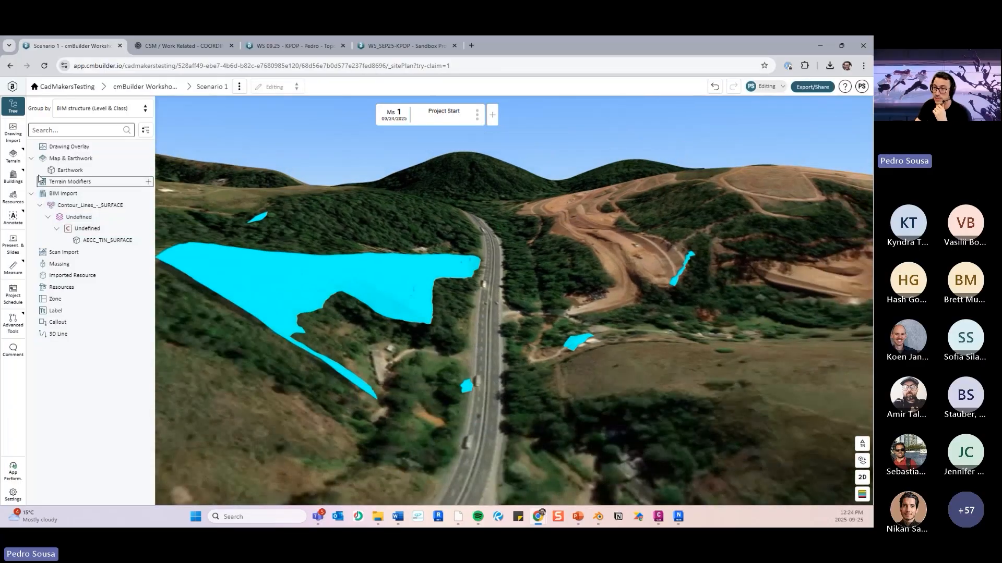
left_click(13, 156)
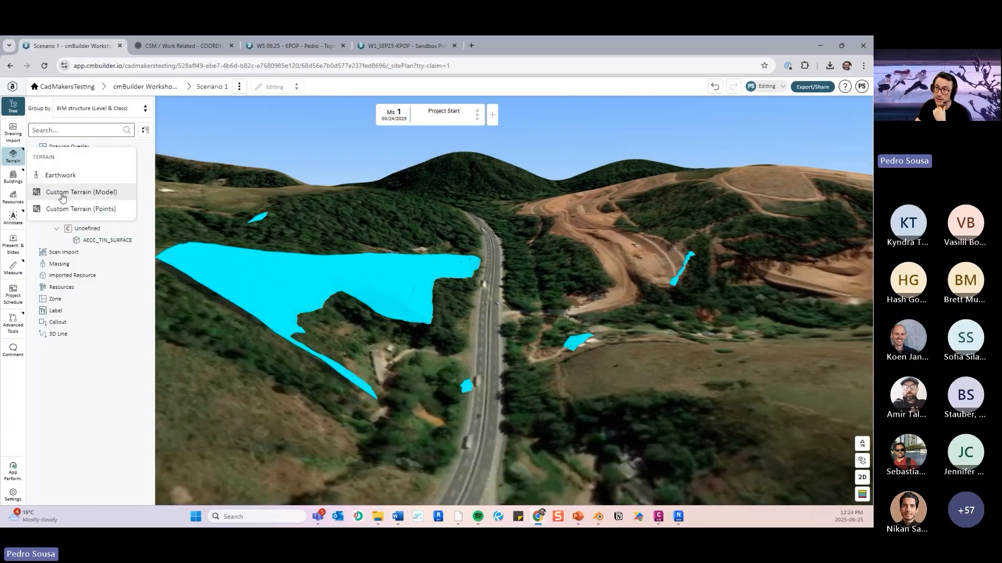
left_click(113, 194)
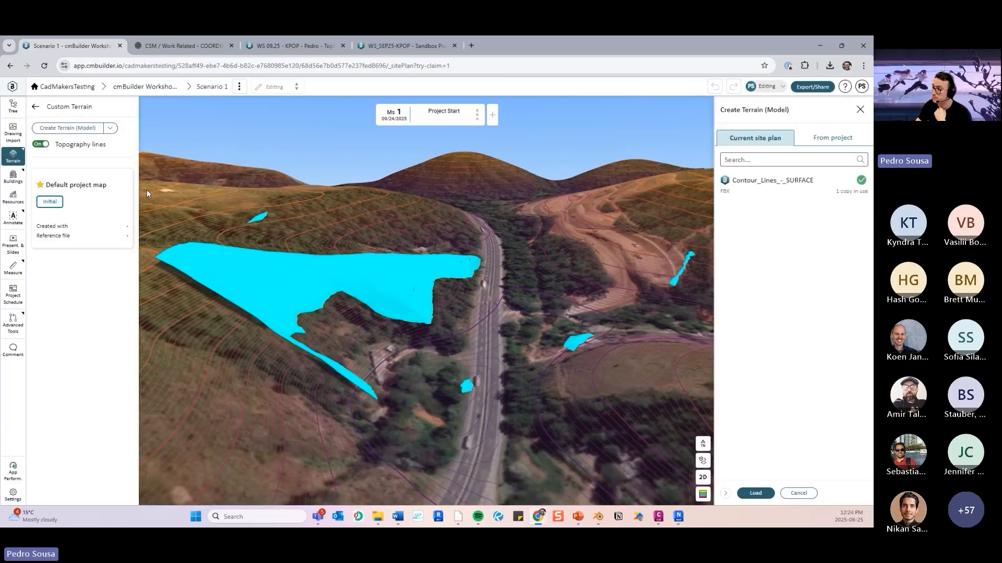
left_click(808, 194)
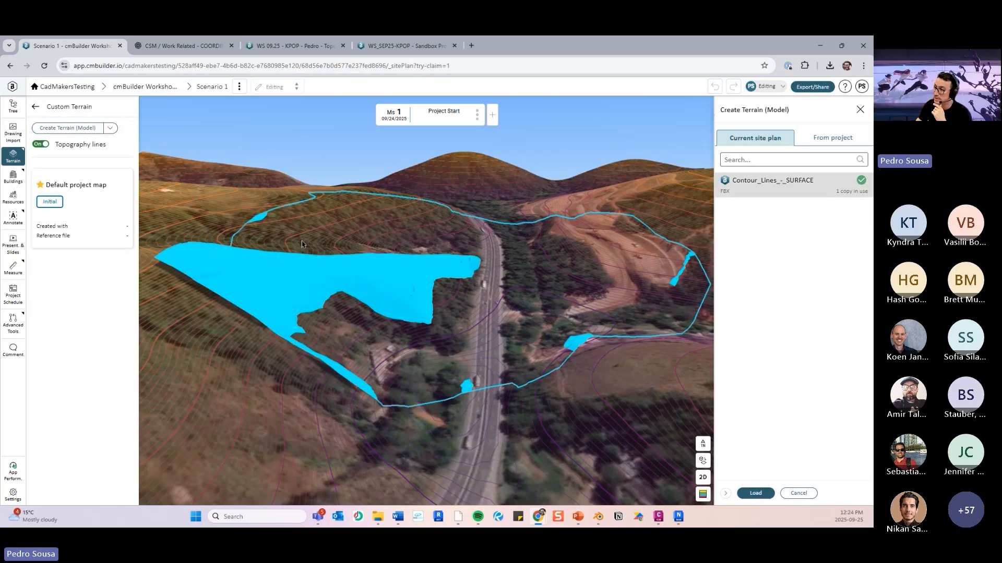
left_click(772, 494)
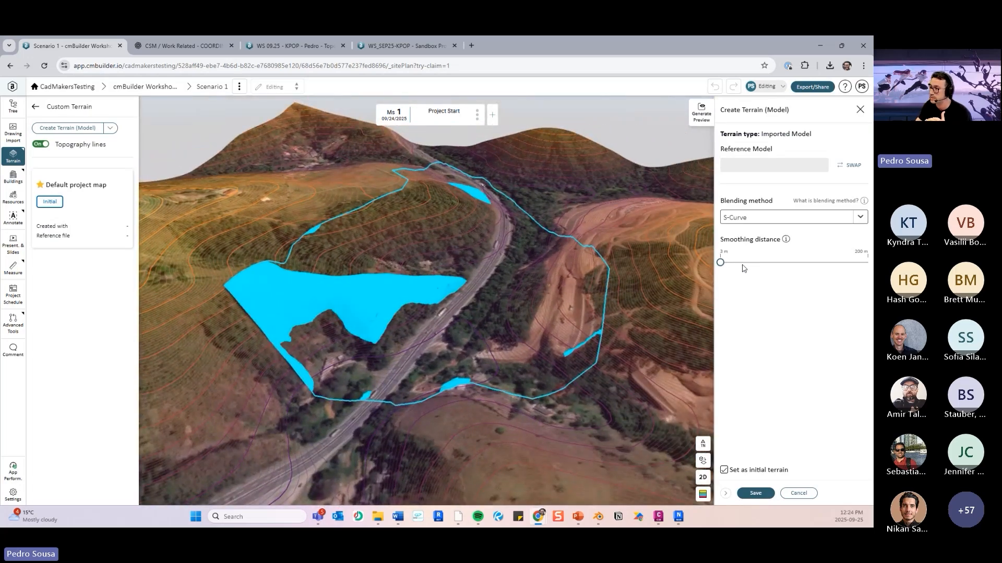
- Raise the smoothing distance to just under the middle of its 3–200 m range and inspect the surface boundary in the 2D view
left_click_drag(720, 263, 788, 269)
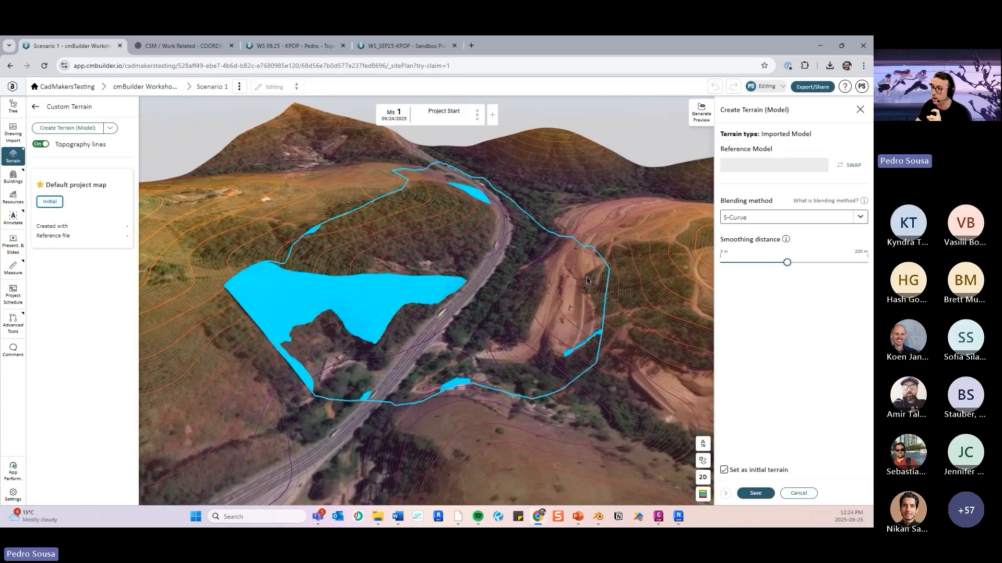
scroll(469, 271, "down", 5)
left_click_drag(469, 271, 384, 224)
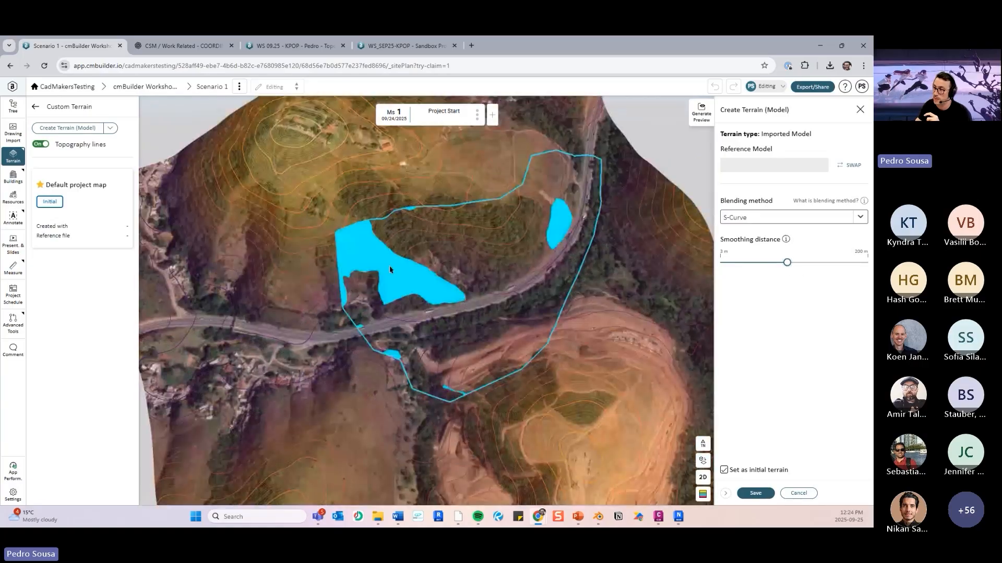
left_click_drag(391, 270, 484, 283)
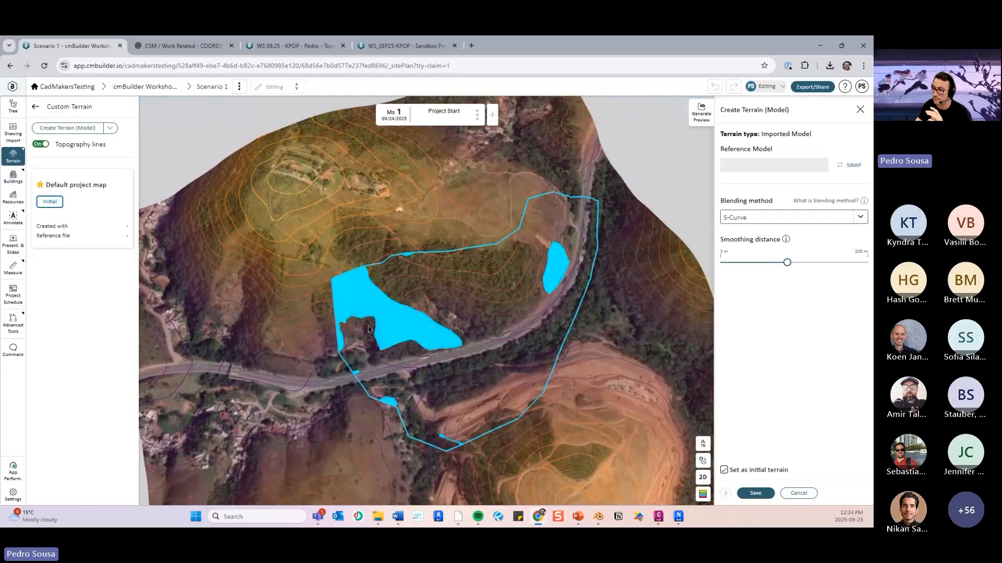
right_click_drag(408, 392, 398, 370)
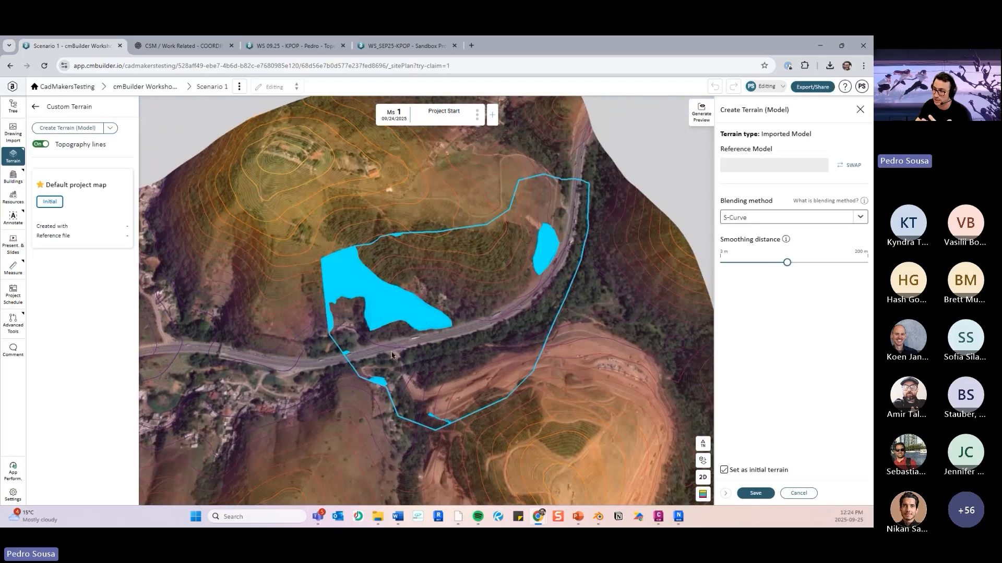
left_click(703, 477)
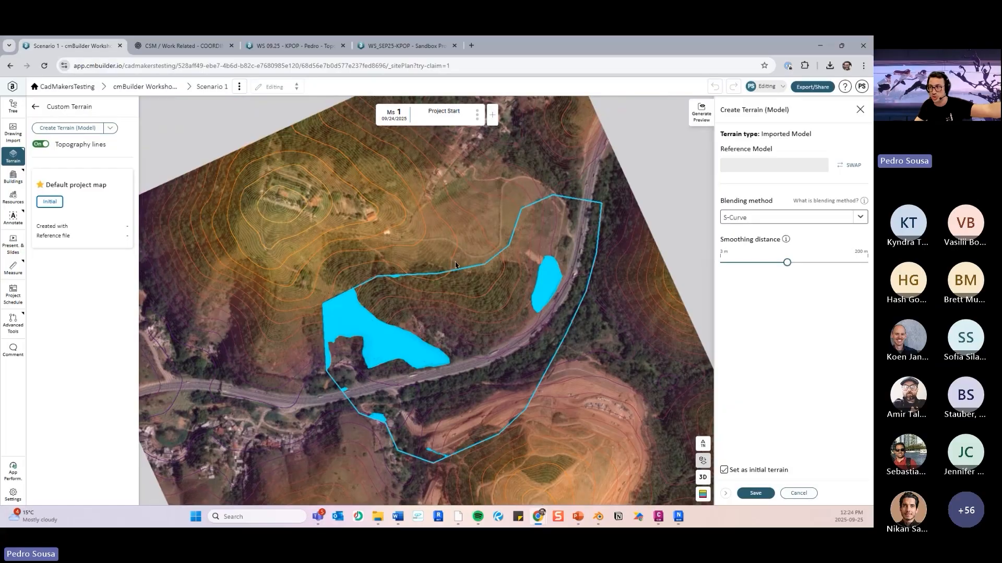
mouse_move(449, 282)
right_mouse_down()
mouse_move(465, 298)
mouse_move(459, 246)
mouse_move(442, 276)
right_mouse_up()
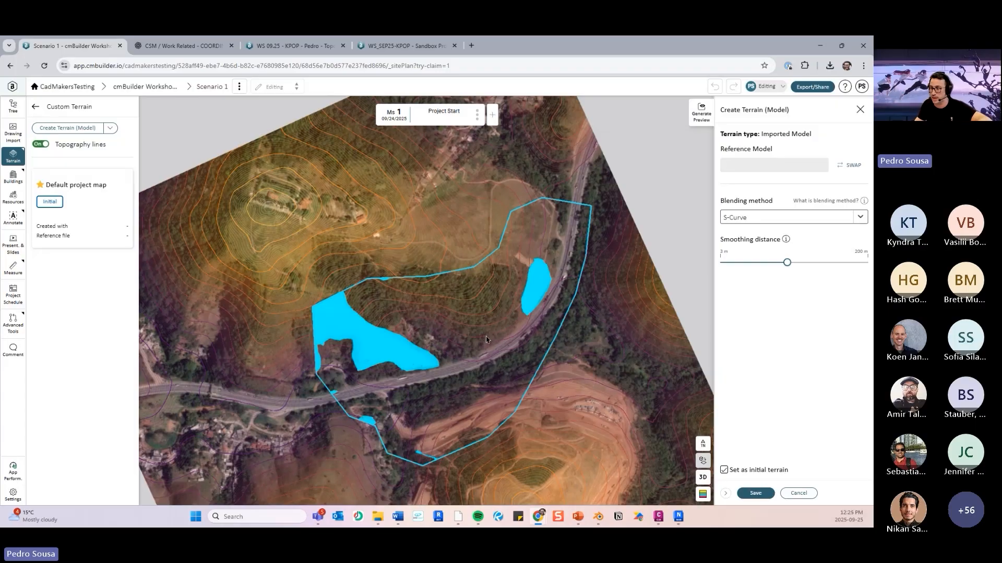
- Save the custom terrain as the initial terrain and view the blended result in 3D
left_click(755, 495)
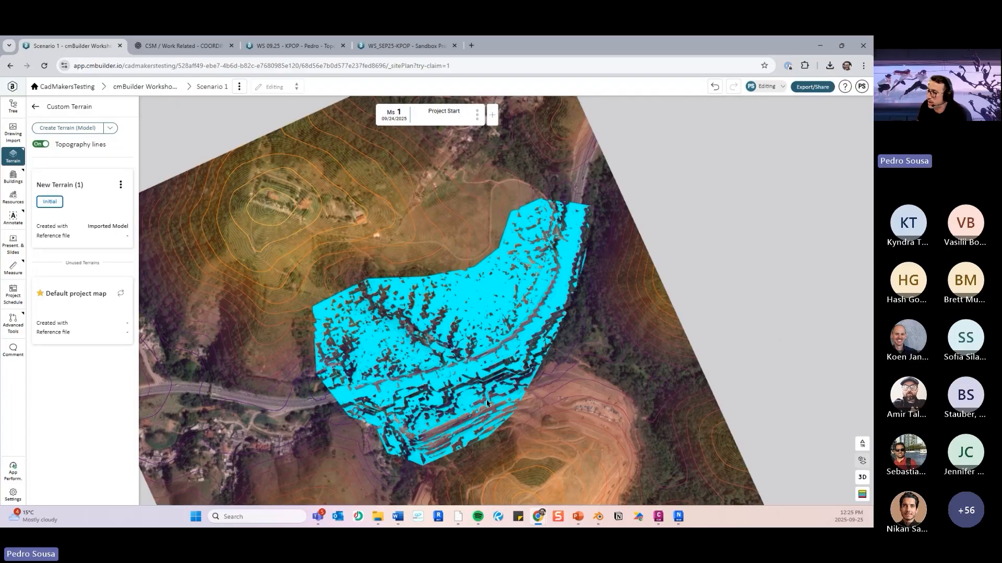
right_click_drag(486, 404, 590, 351)
scroll(589, 352, "up", 5)
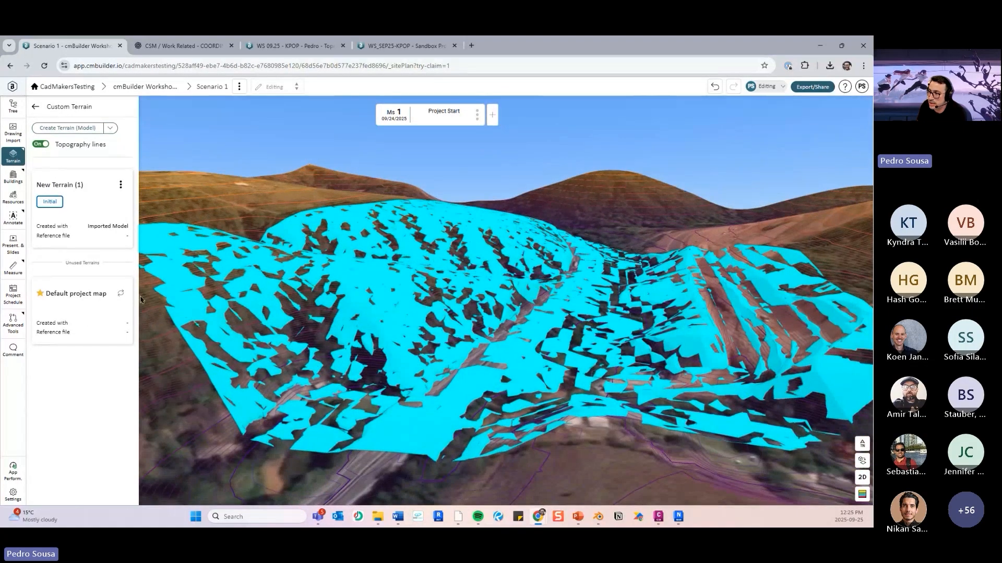
- Compare the default project map with New Terrain (1), set the custom terrain back as initial, and inspect the surface model against it
left_click(120, 293)
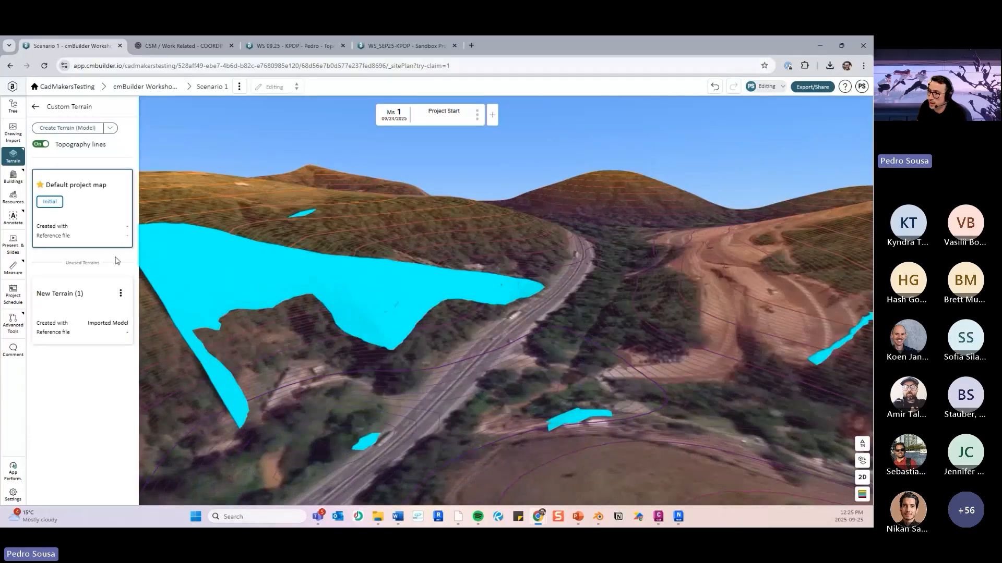
left_click(120, 293)
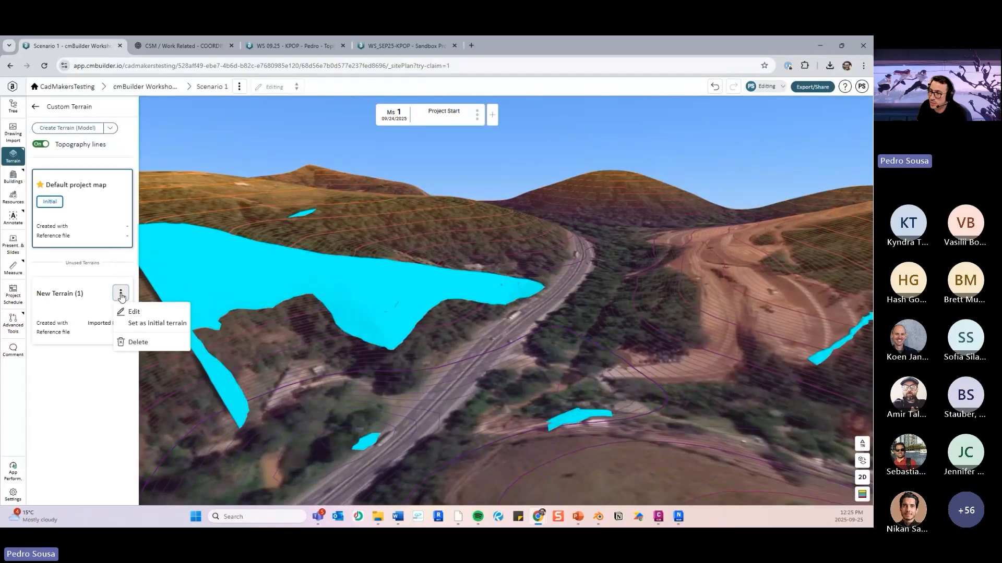
left_click(144, 324)
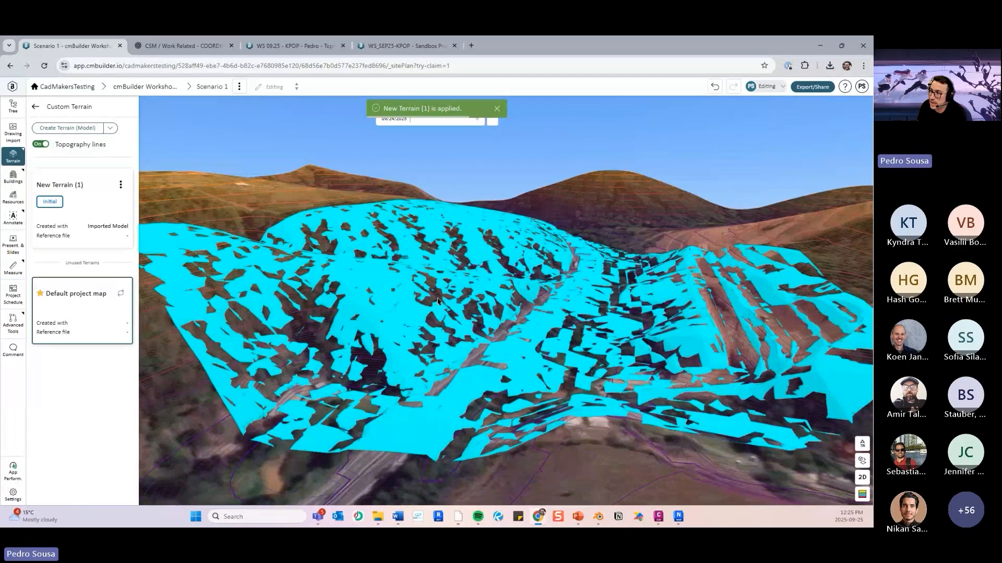
middle_click_drag(437, 302, 459, 286)
left_click(36, 108)
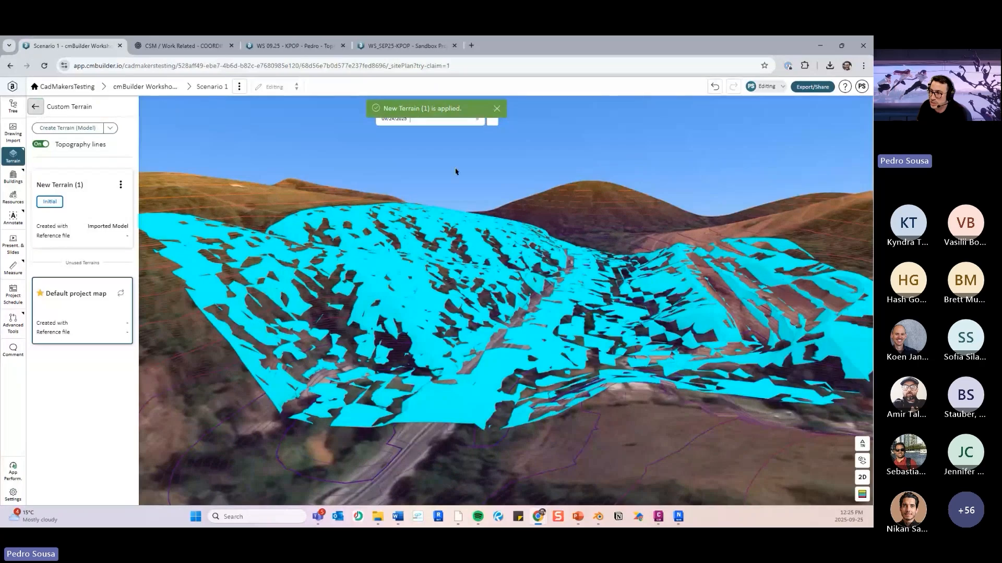
middle_click_drag(621, 245, 494, 289)
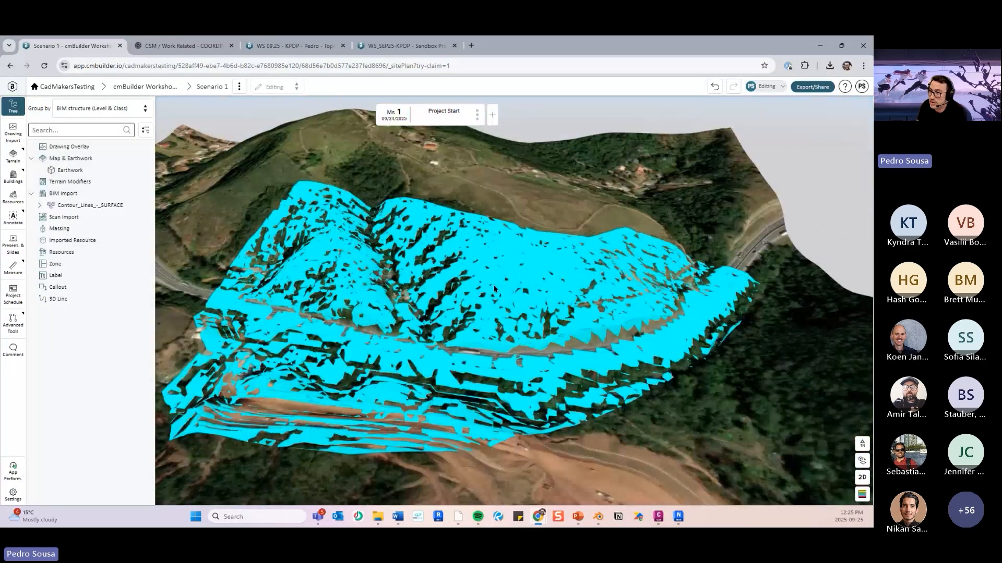
double_click(494, 289)
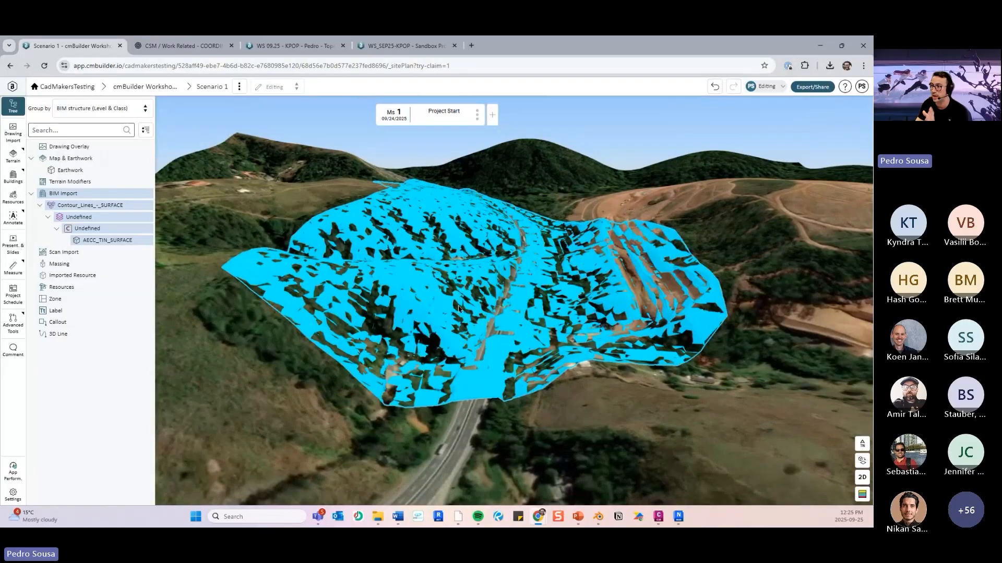
left_click(534, 440)
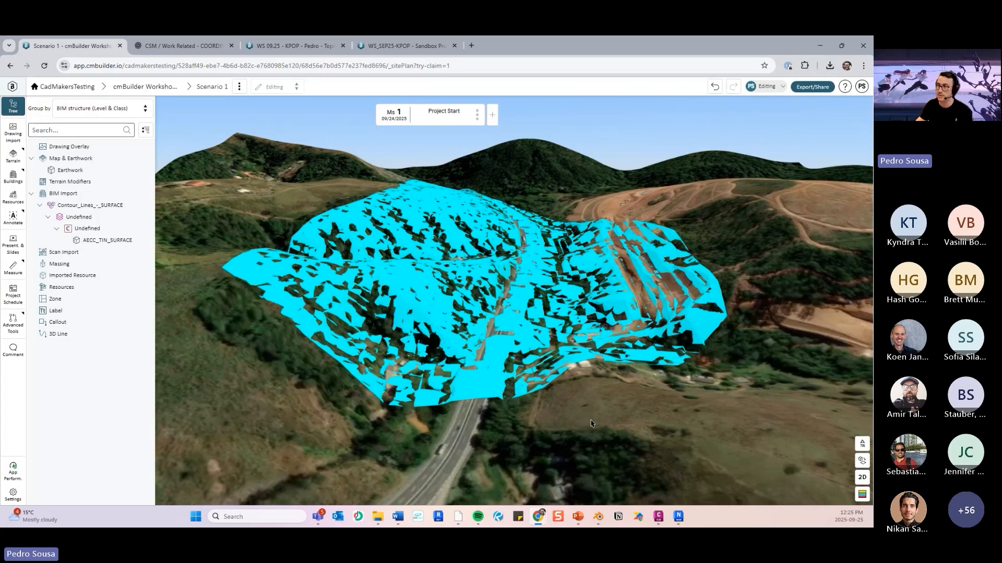
- Edit the AECC_TIN_SURFACE element so that it is hidden from all milestones
scroll(452, 228, "up", 5)
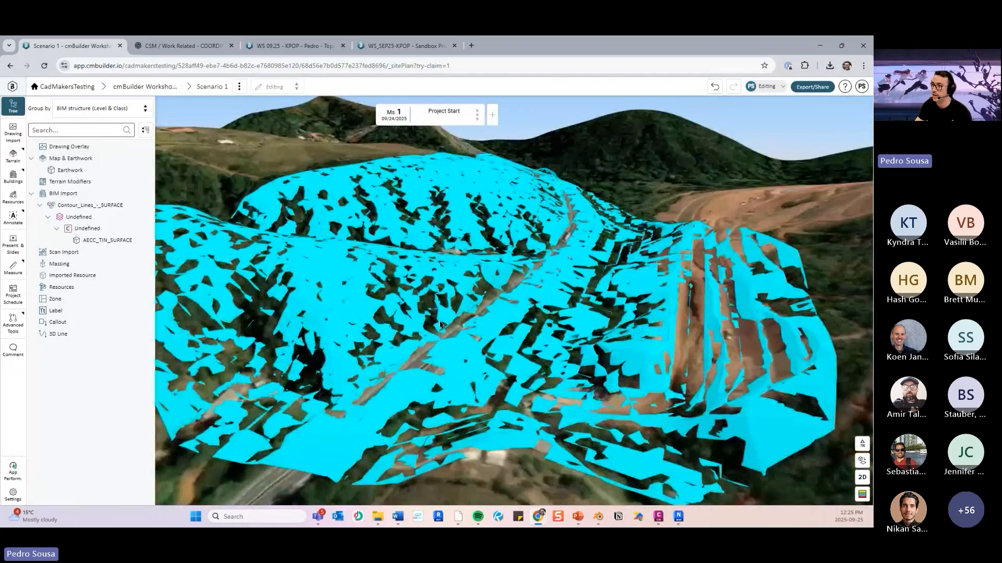
scroll(452, 228, "up", 3)
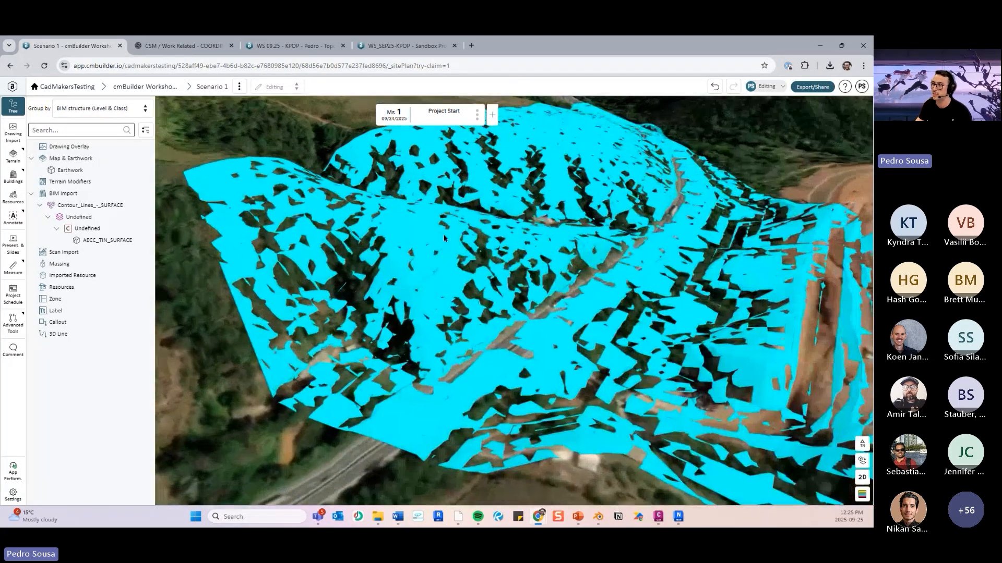
left_click(415, 239)
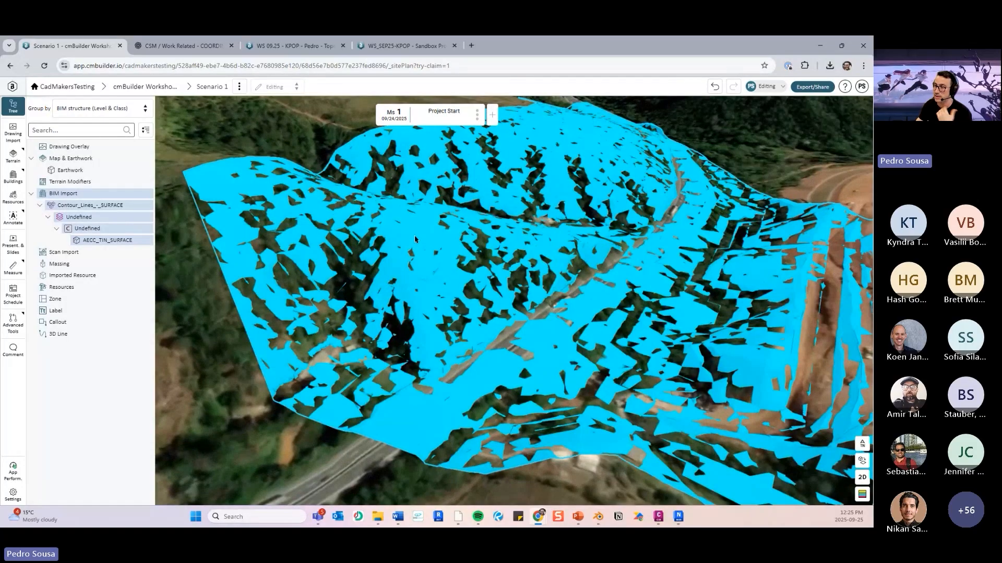
right_click(414, 238)
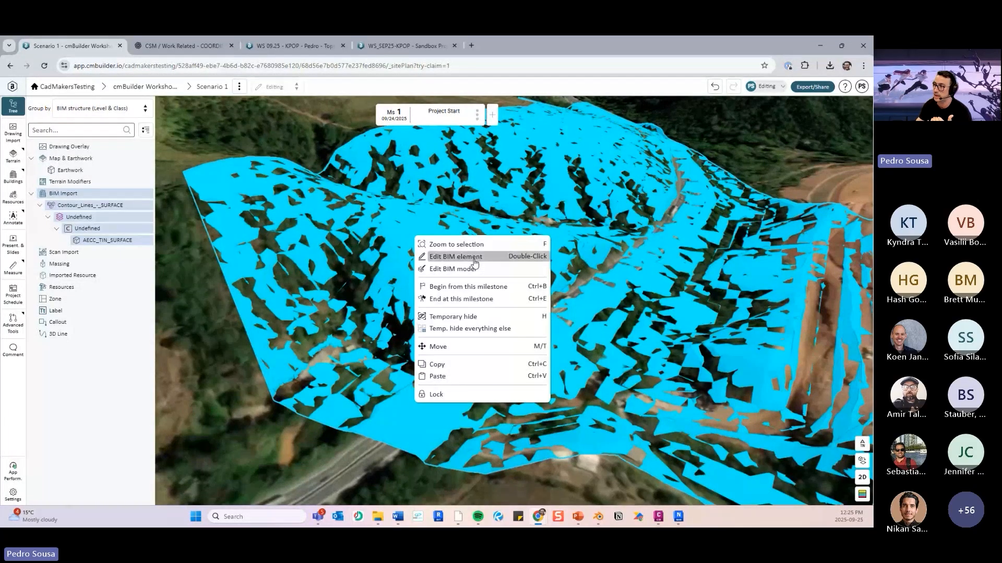
left_click(448, 257)
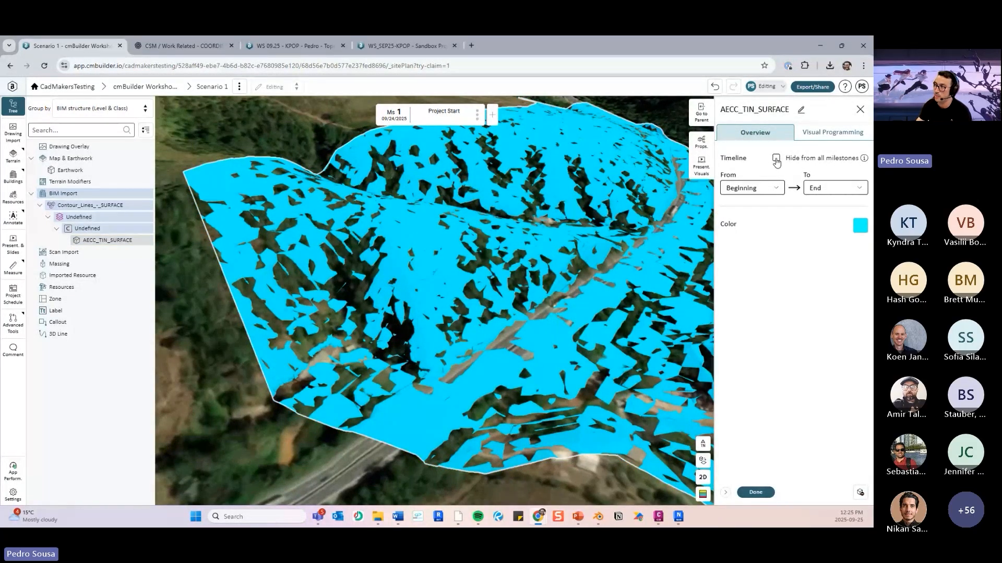
right_click(126, 215)
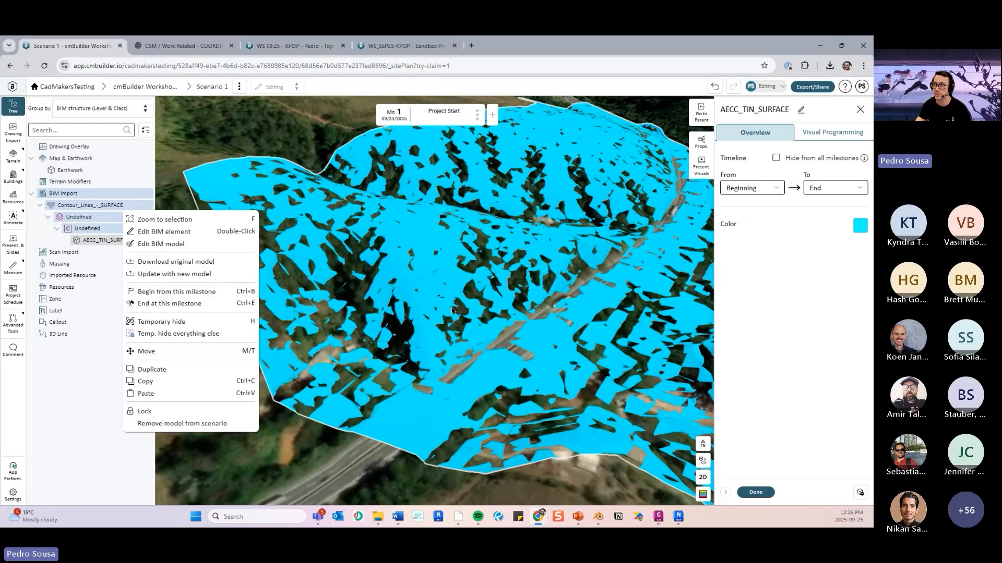
scroll(452, 310, "down", 3)
left_click(366, 204)
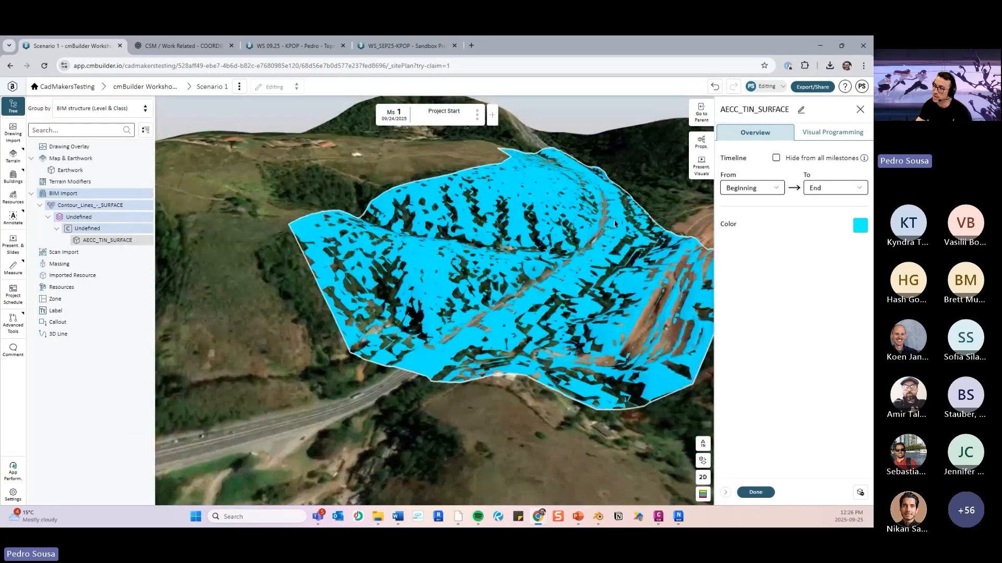
left_click(776, 158)
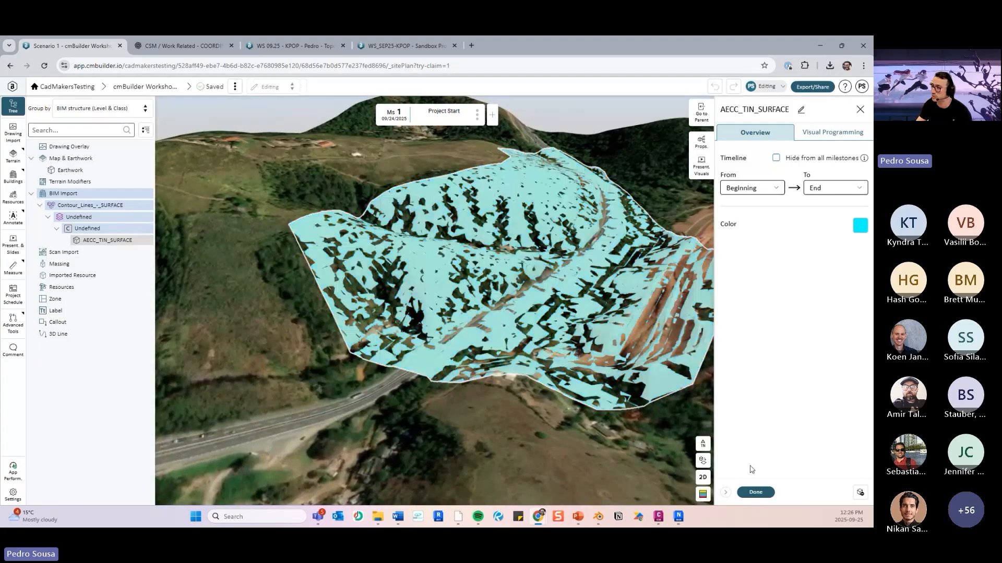
left_click(755, 492)
left_click(597, 449)
- With the surface hidden, switch the initial terrain to the default project map and back to New Terrain (1) to compare the highway
left_click_drag(465, 302, 518, 284)
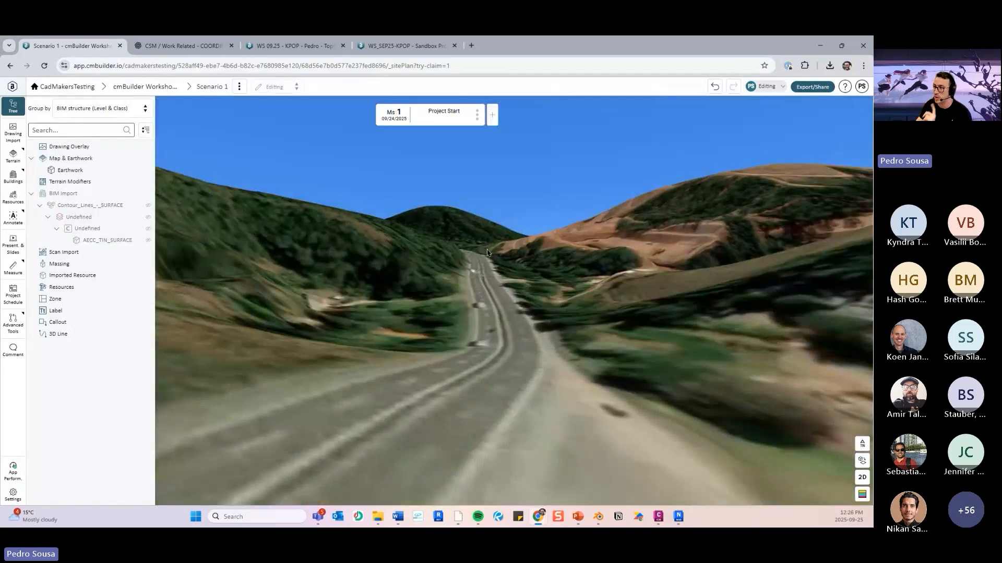
left_click_drag(487, 250, 493, 284)
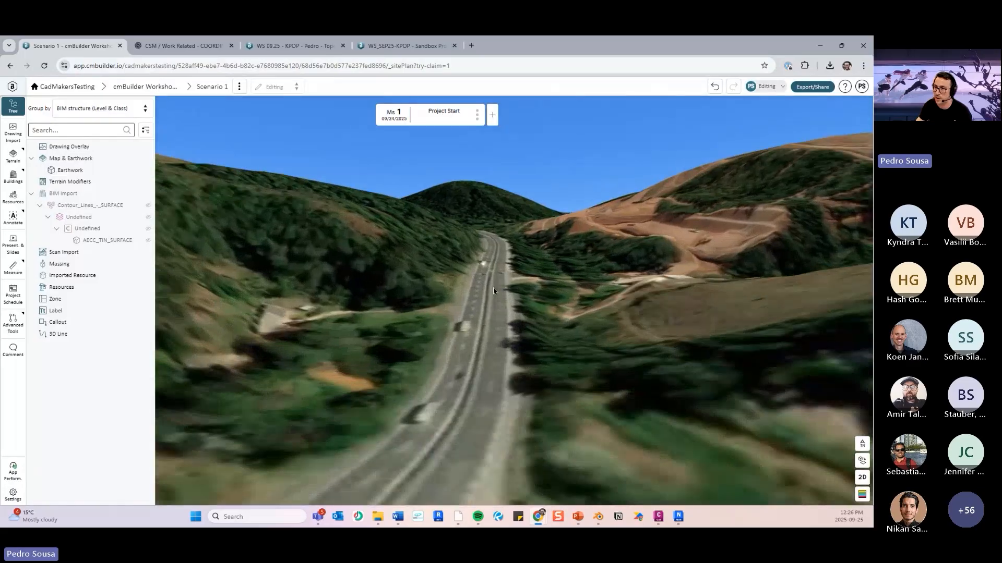
left_click(13, 155)
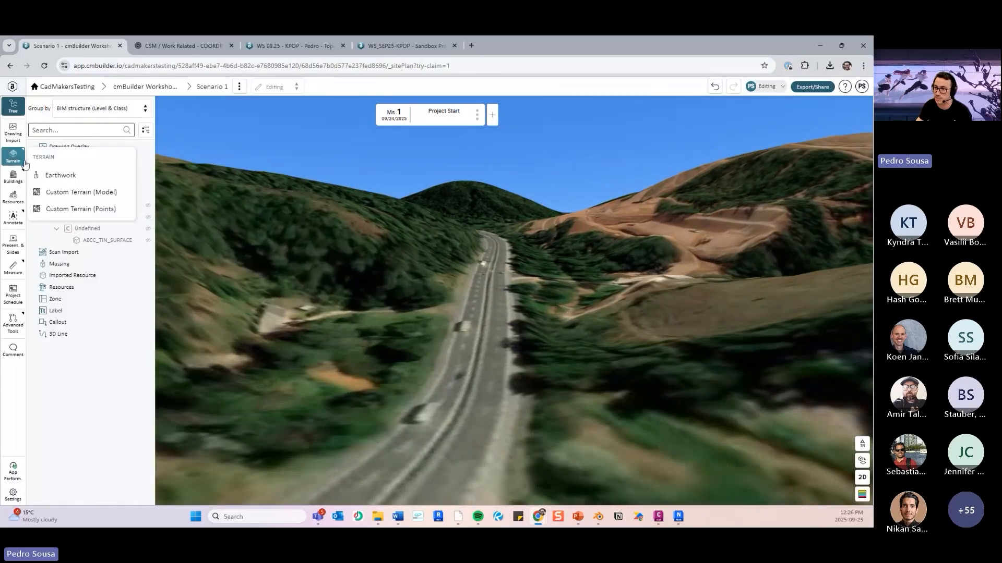
left_click(101, 194)
left_click(122, 292)
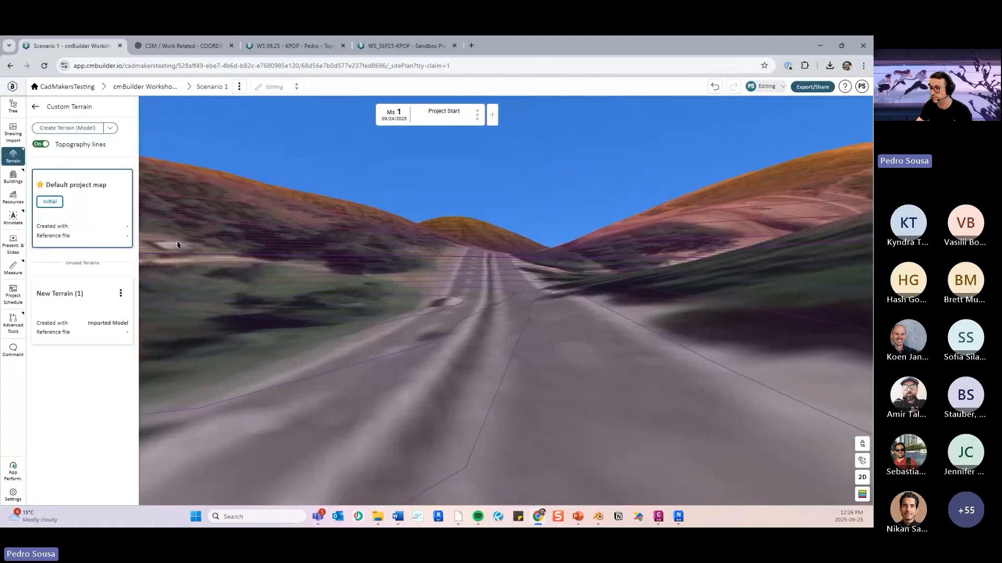
left_click(121, 293)
left_click(144, 323)
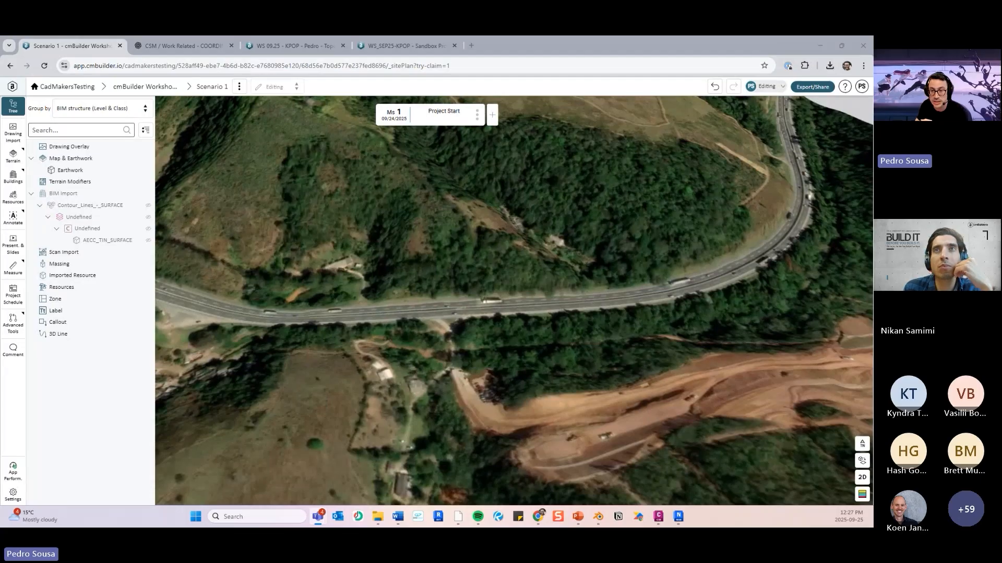
left_click_drag(373, 365, 417, 303)
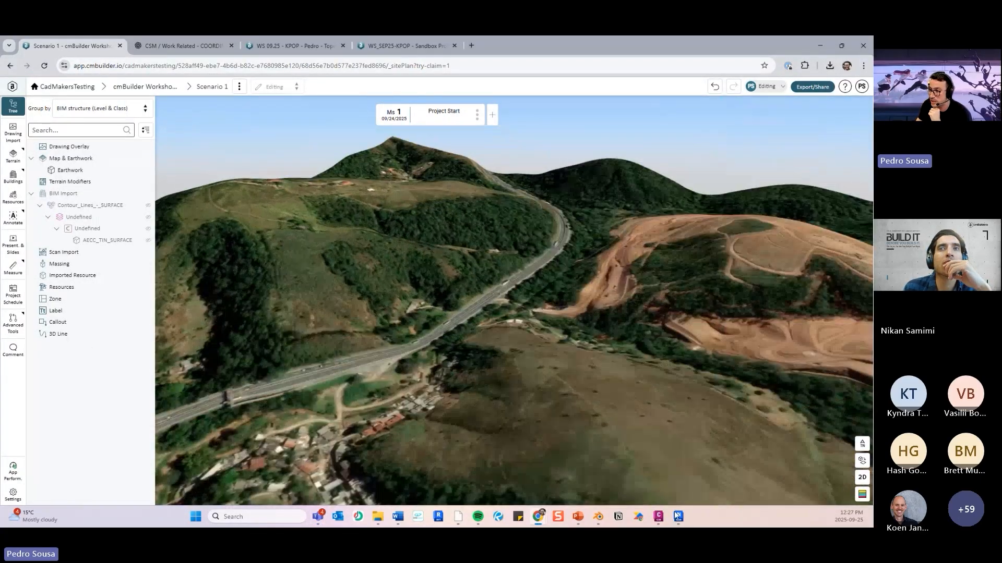
- Switch to Navisworks, check the units, origin and scale of Contour Lines - SURFACE.dwg without changing them, and return to cmBuilder
left_click(677, 516)
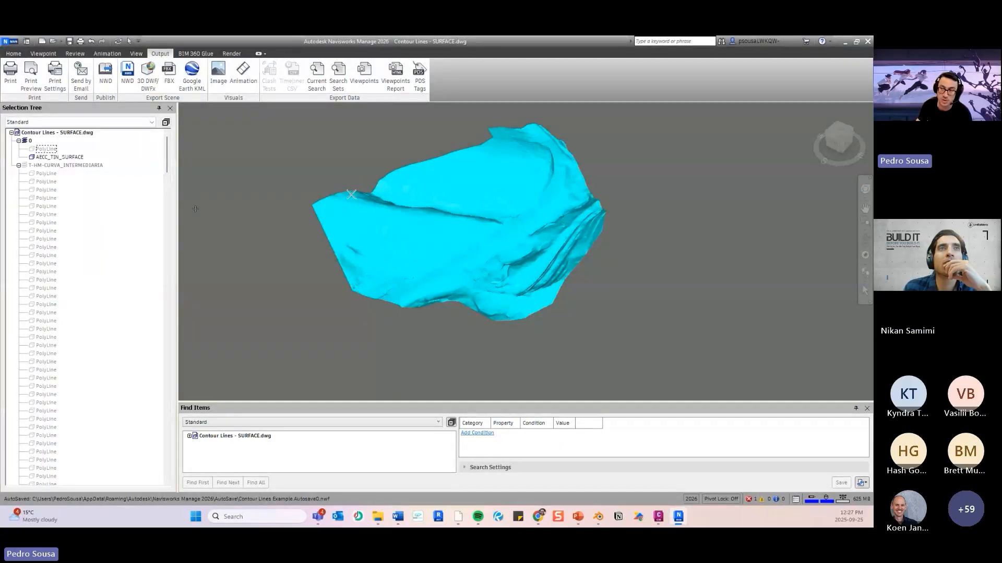
left_click(89, 134)
right_click(90, 135)
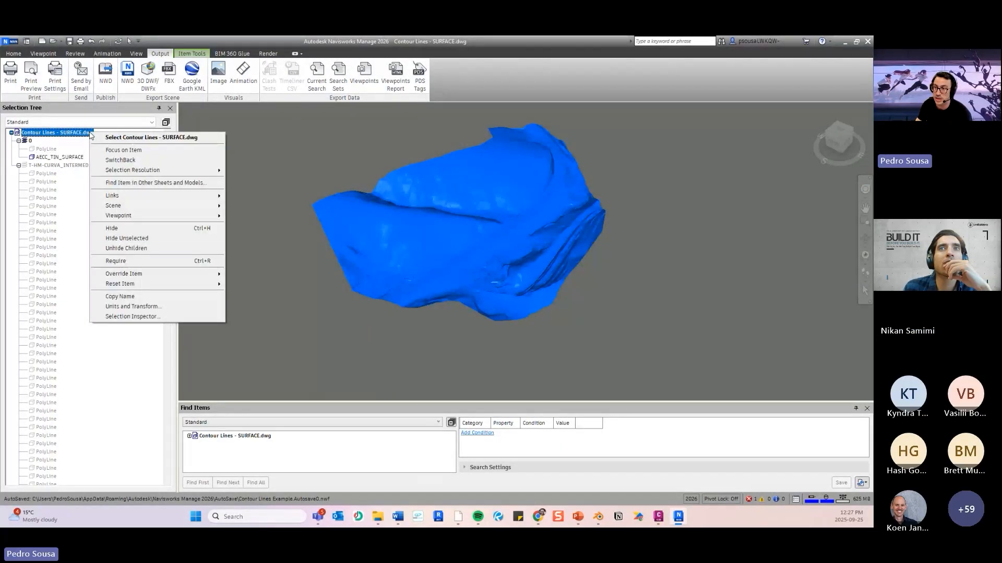
left_click(155, 310)
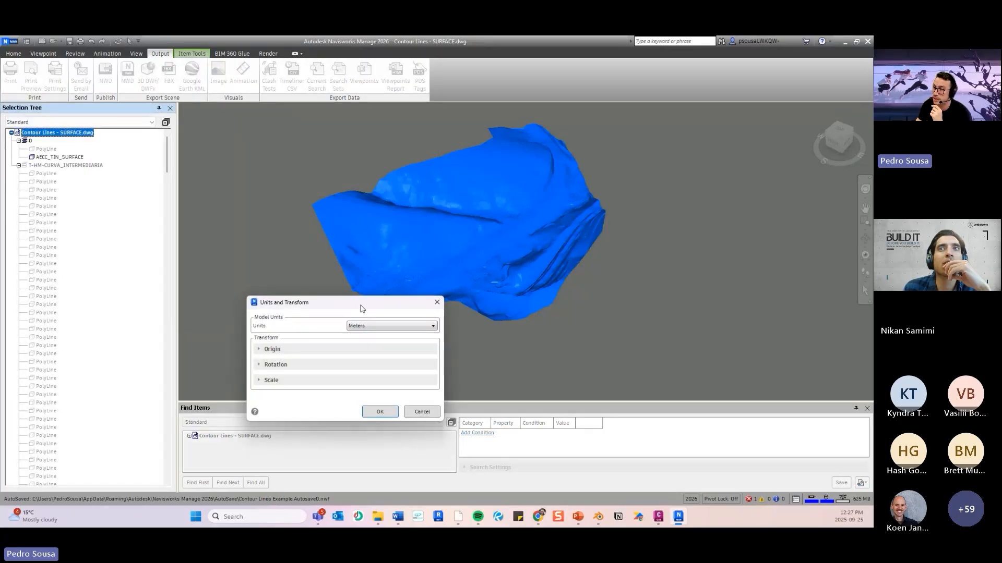
left_click_drag(363, 309, 314, 206)
left_click(231, 247)
left_click(233, 288)
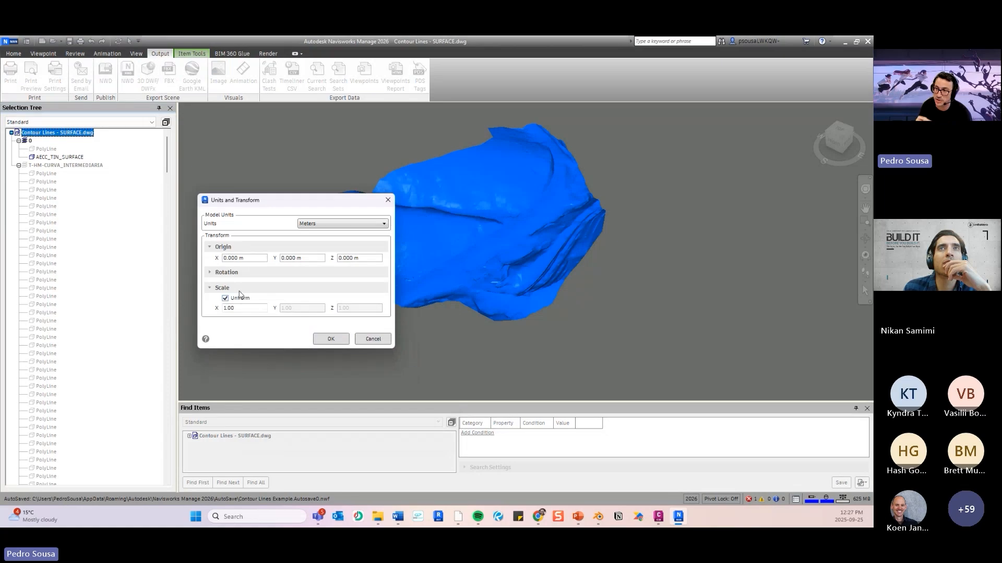
left_click(374, 339)
left_click(845, 43)
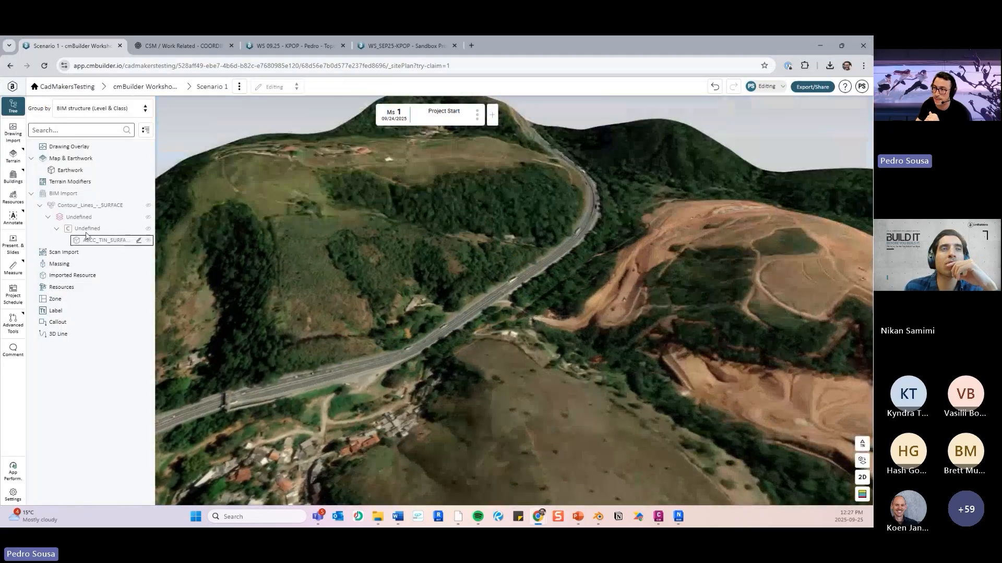
- Open the Contour_Lines_-_SURFACE model for editing, review its Scale Model Units options, and leave the units as imported
left_click(98, 207)
right_click(98, 210)
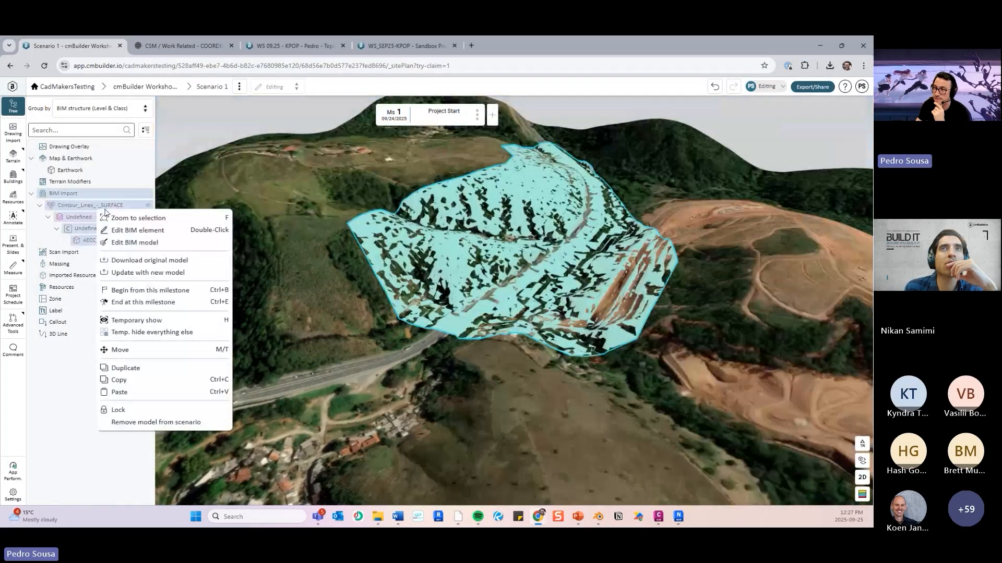
left_click(154, 245)
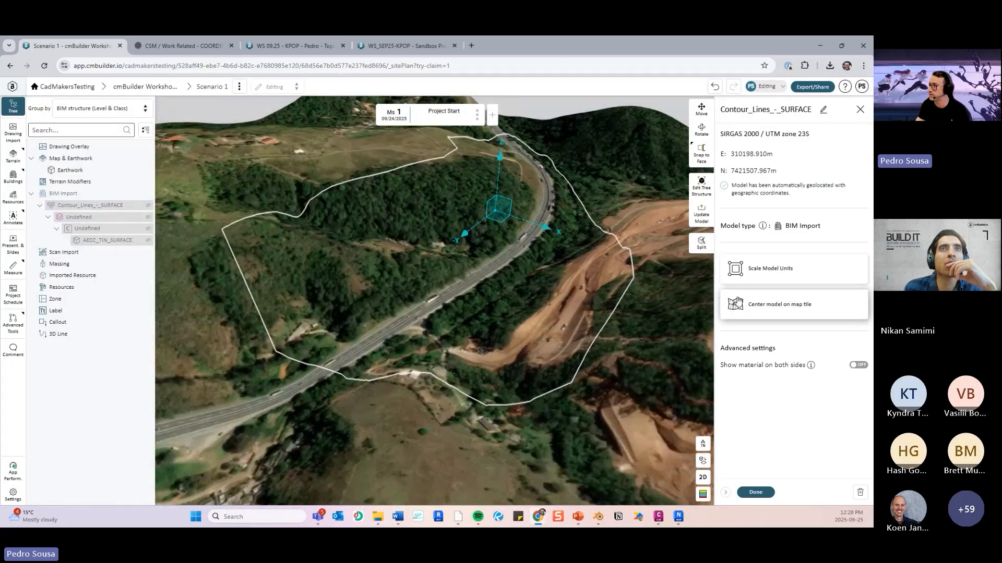
left_click(754, 274)
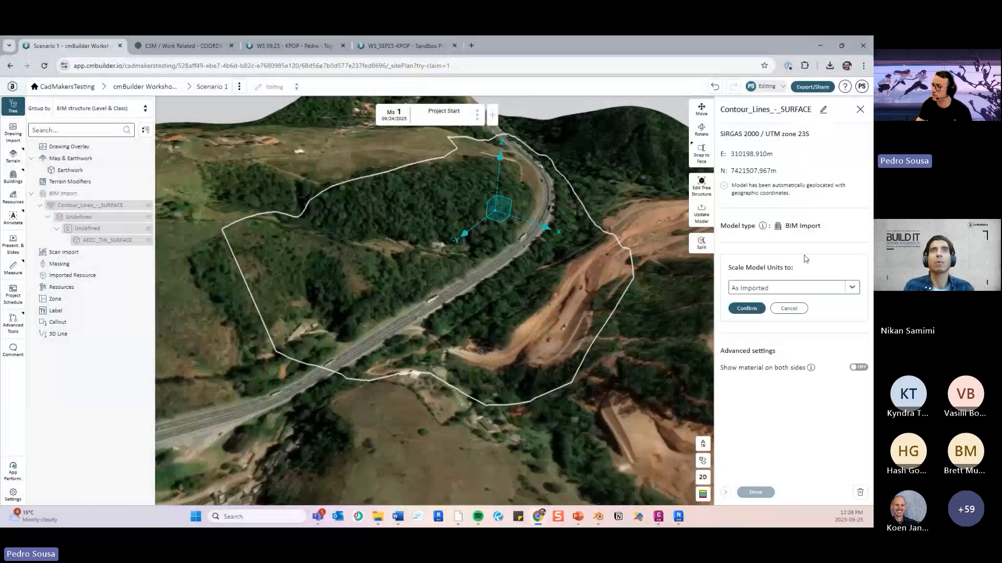
left_click(791, 288)
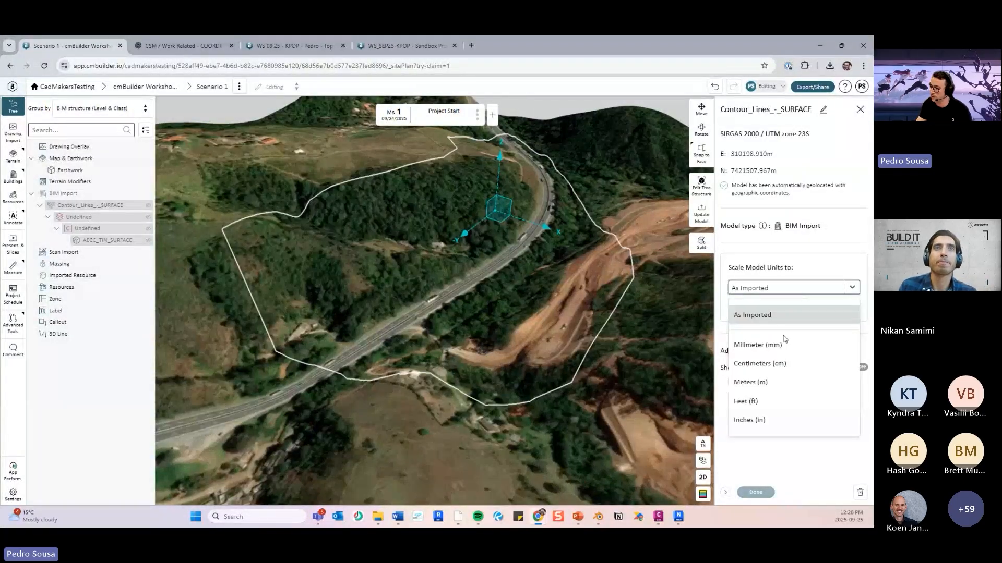
left_click(777, 258)
left_click(788, 309)
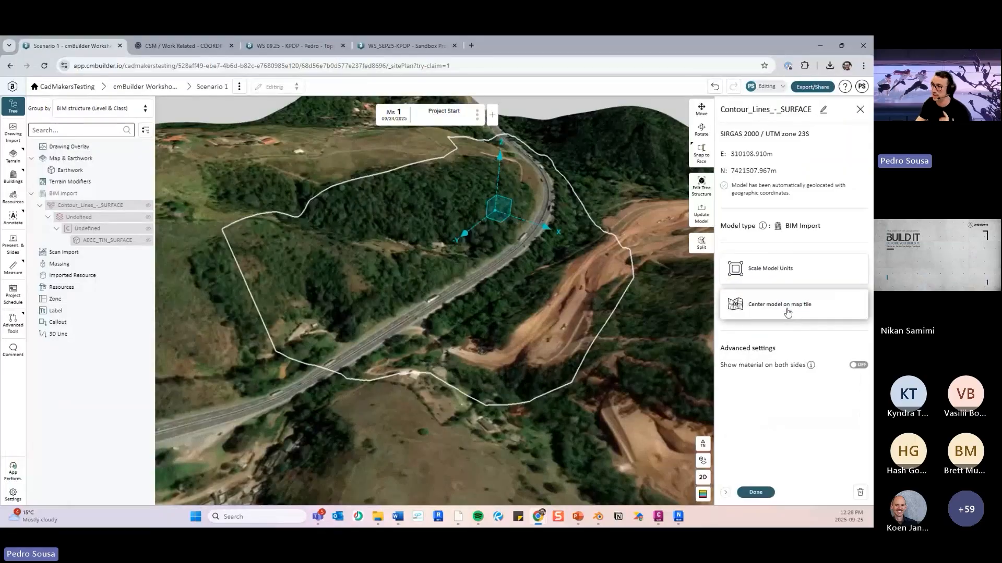
left_click(755, 492)
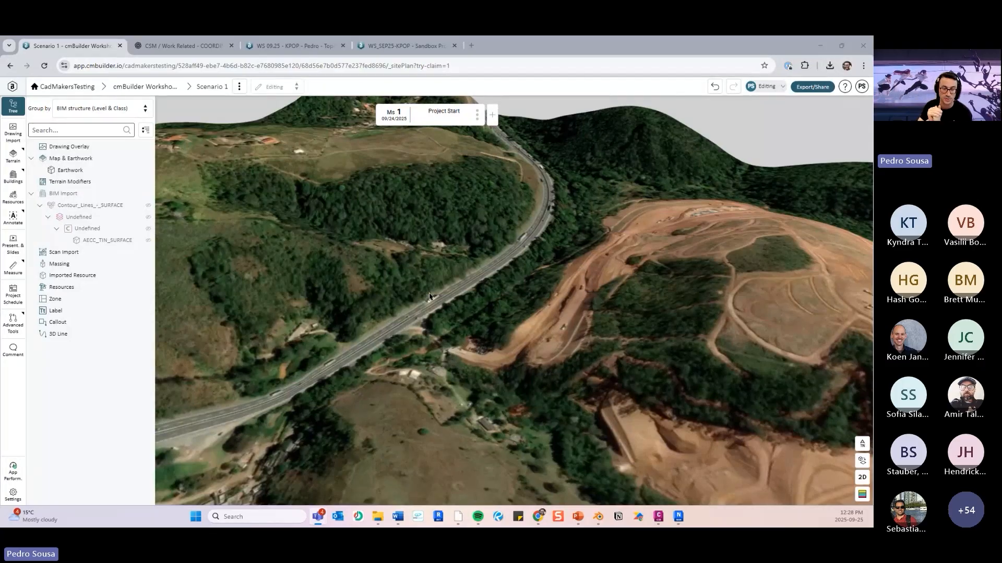
- Review the available earthwork operations and the Custom Terrain (Model) page with its terrain list, and return to the site plan tree
left_click_drag(429, 312, 313, 302)
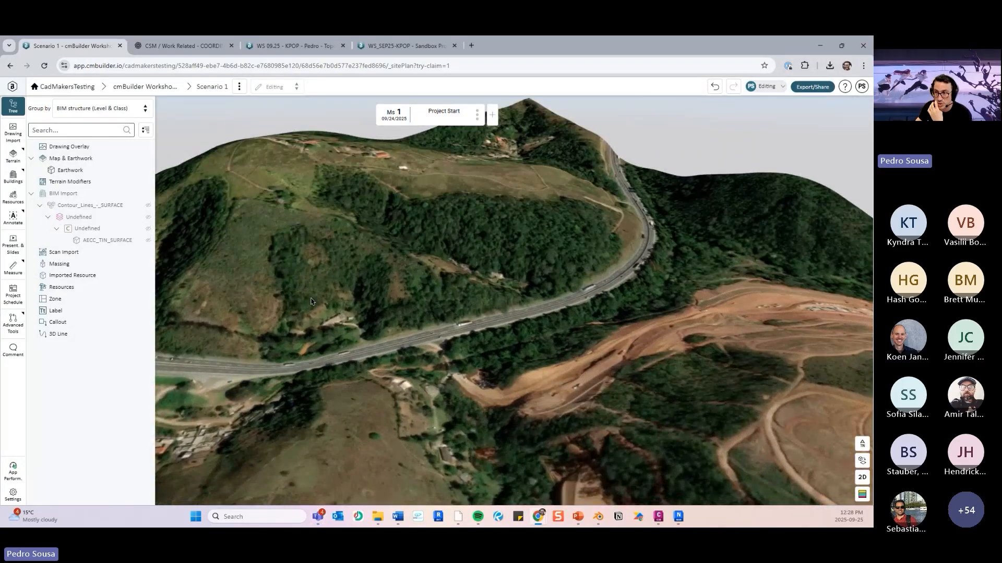
left_click(148, 158)
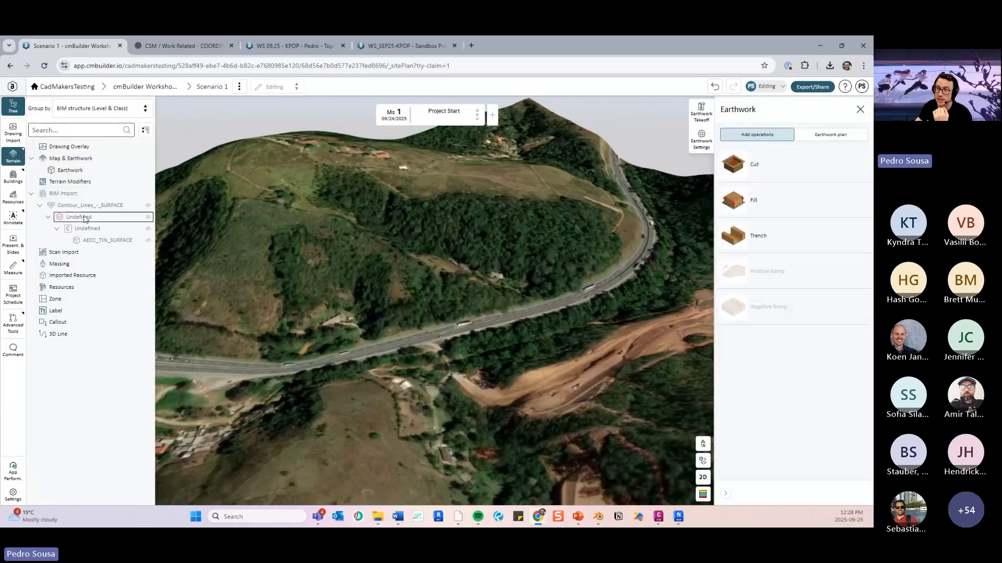
left_click(23, 164)
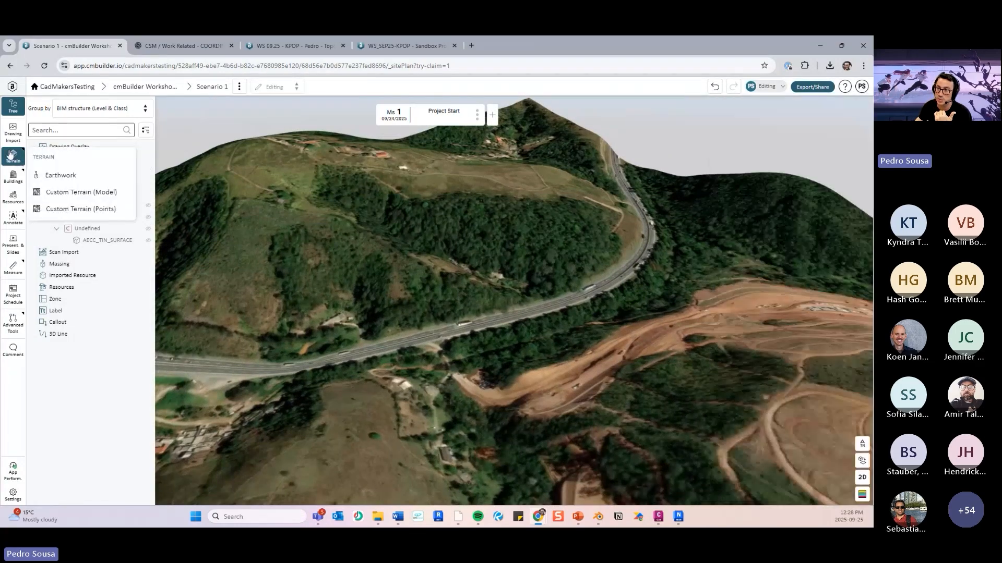
left_click(81, 192)
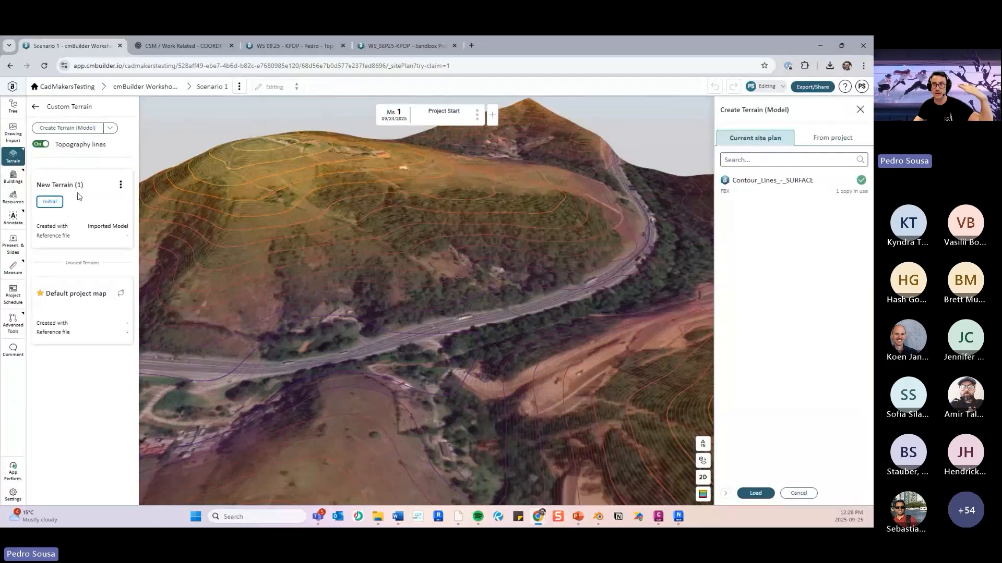
left_click(36, 109)
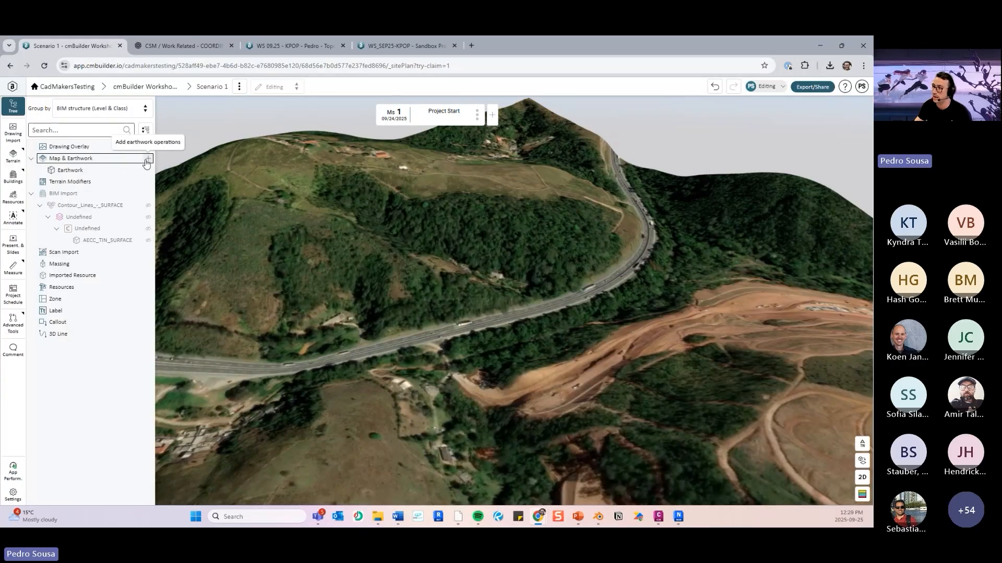
- Sketch a four-sided earthwork cut of about 1526 m² on the wooded hillside beside the highway and set it to cut to terrain
left_click(148, 159)
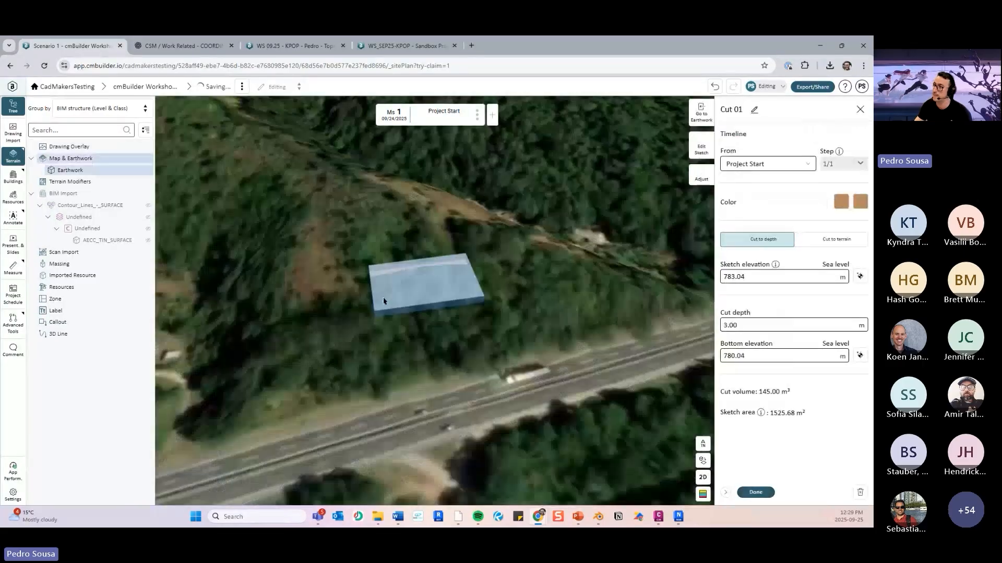
middle_click_drag(383, 298, 437, 298)
scroll(437, 297, "up", 2)
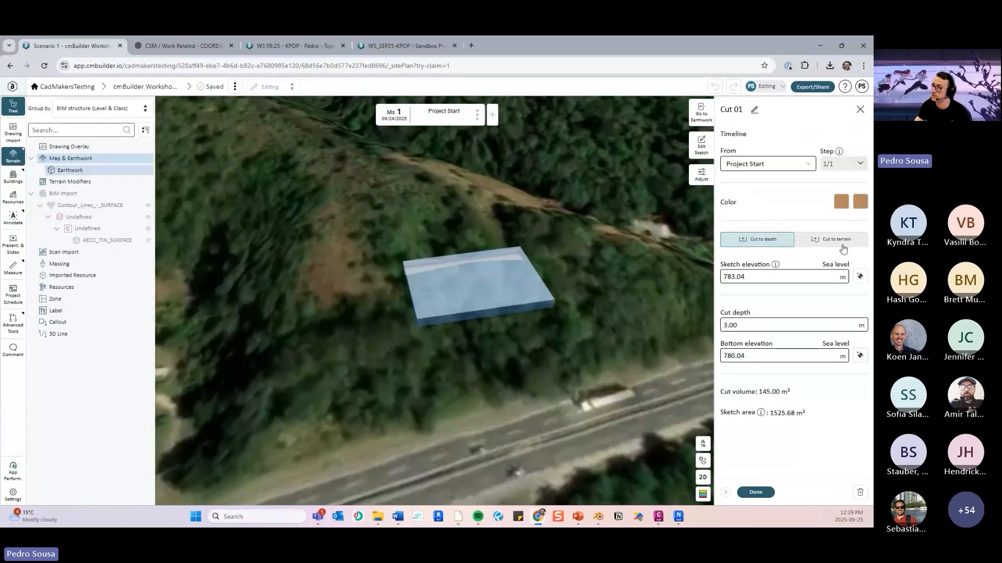
key("ctrl")
key("ctrl")
key("ctrl")
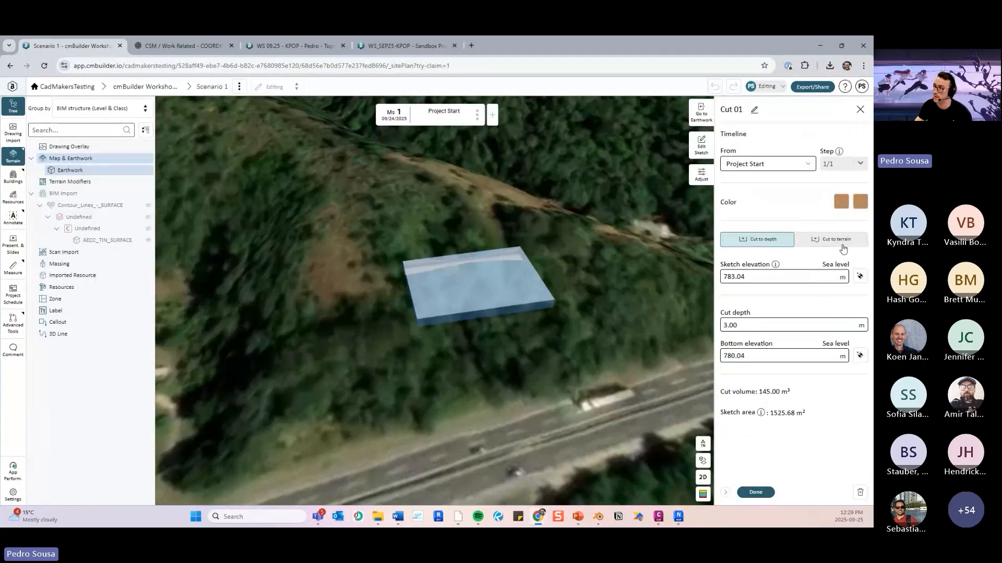
left_click(843, 244)
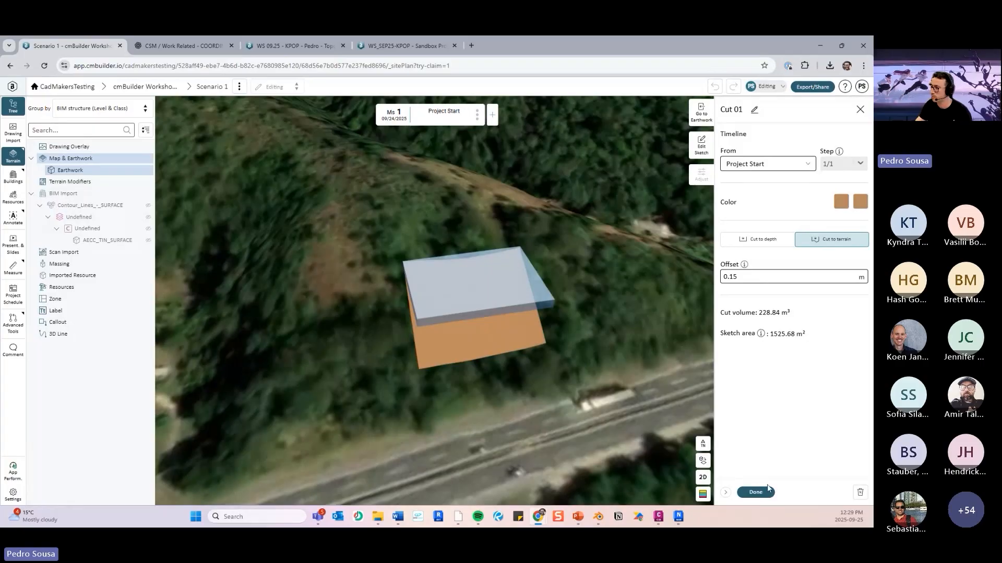
- Delete the trial cut from the hillside beside the highway
left_click(858, 493)
scroll(455, 281, "down", 3)
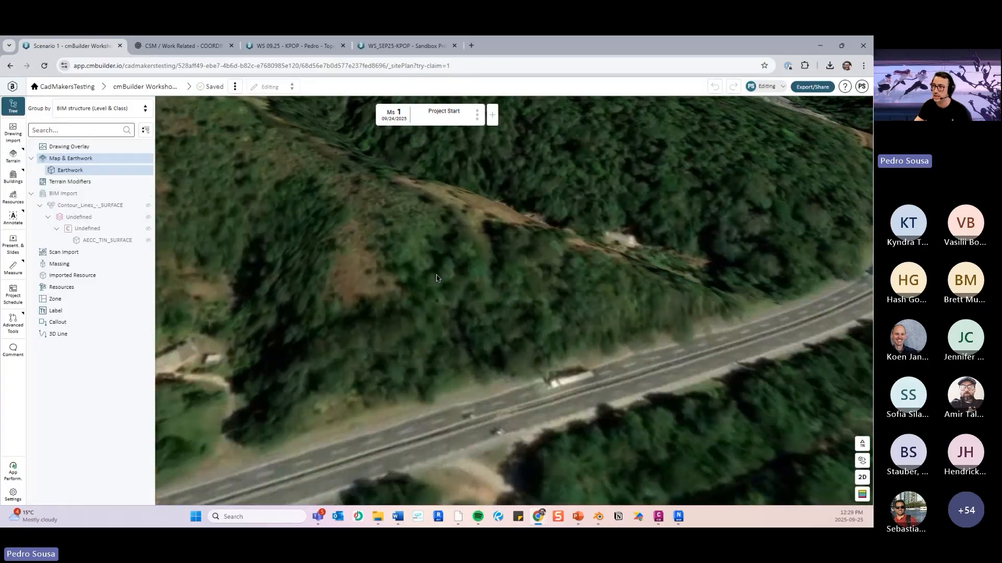
left_click_drag(456, 280, 528, 274)
scroll(469, 284, "down", 5)
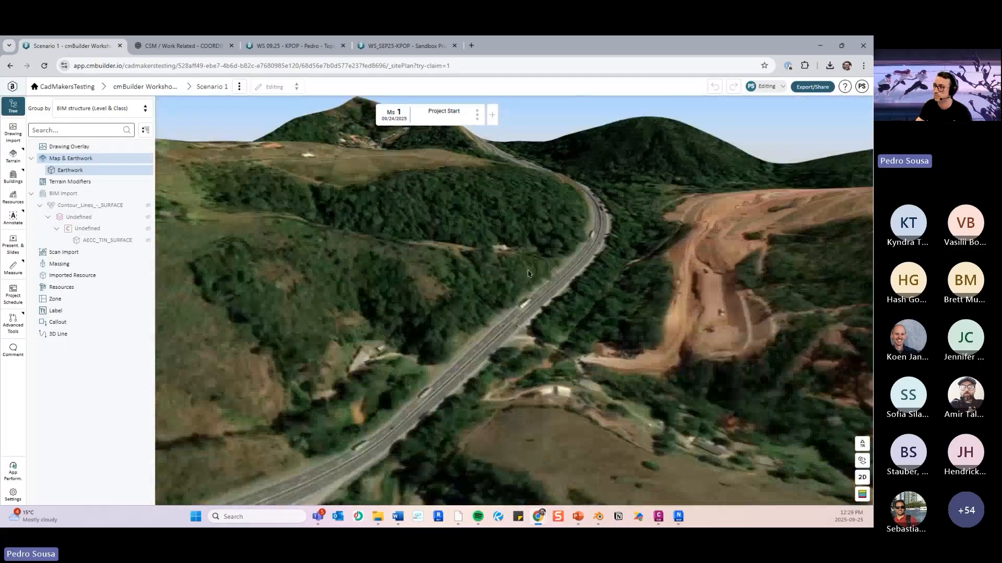